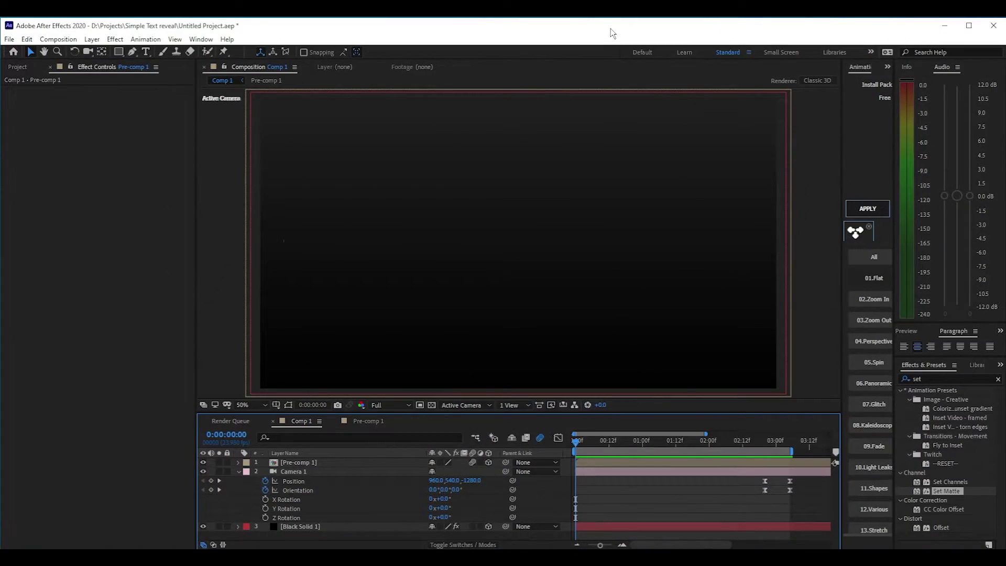
Step: Play back the finished text reveal animation in Comp 1
key(space)
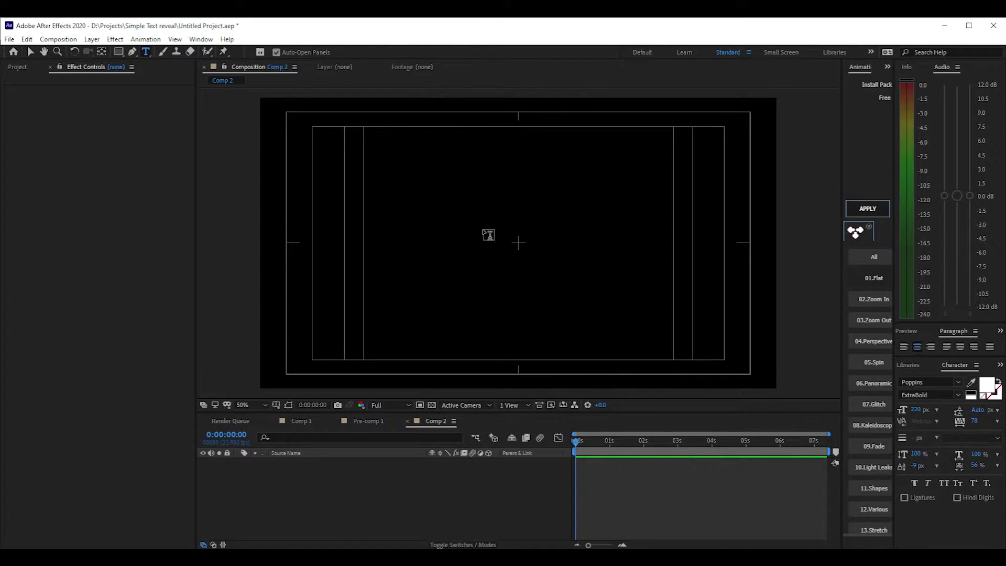
Step: Add a text layer reading TUTORIAL and place it horizontally centred just above the middle of the composition
click(518, 229)
text(t)
key(BackSpace)
text(TUTORIAL)
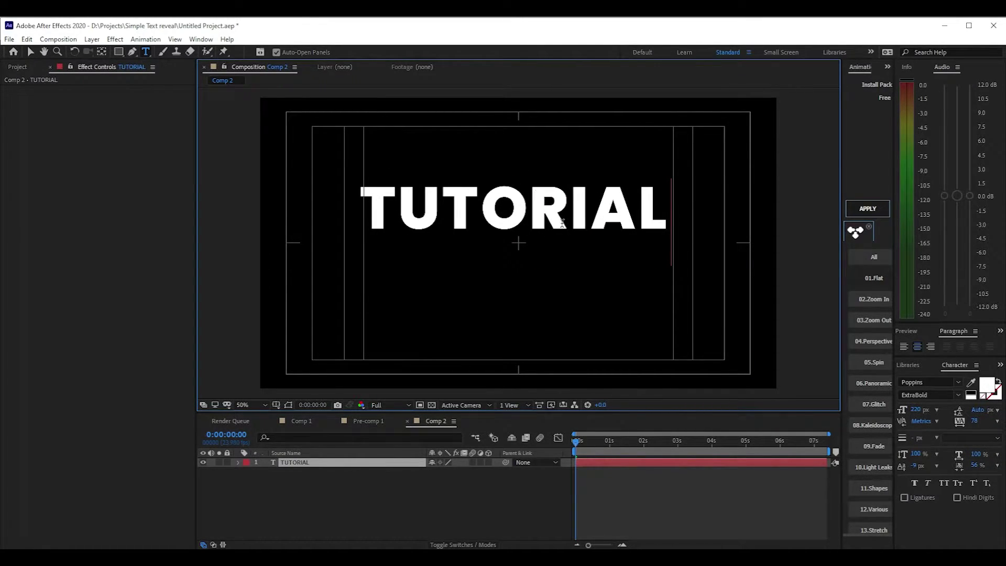
text(v)
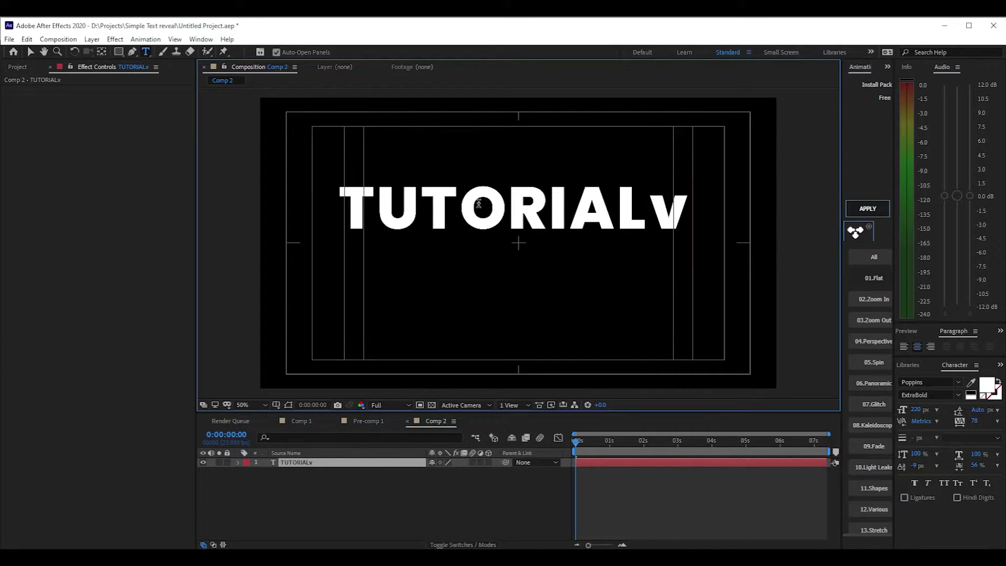
key(BackSpace)
click(424, 513)
key(v)
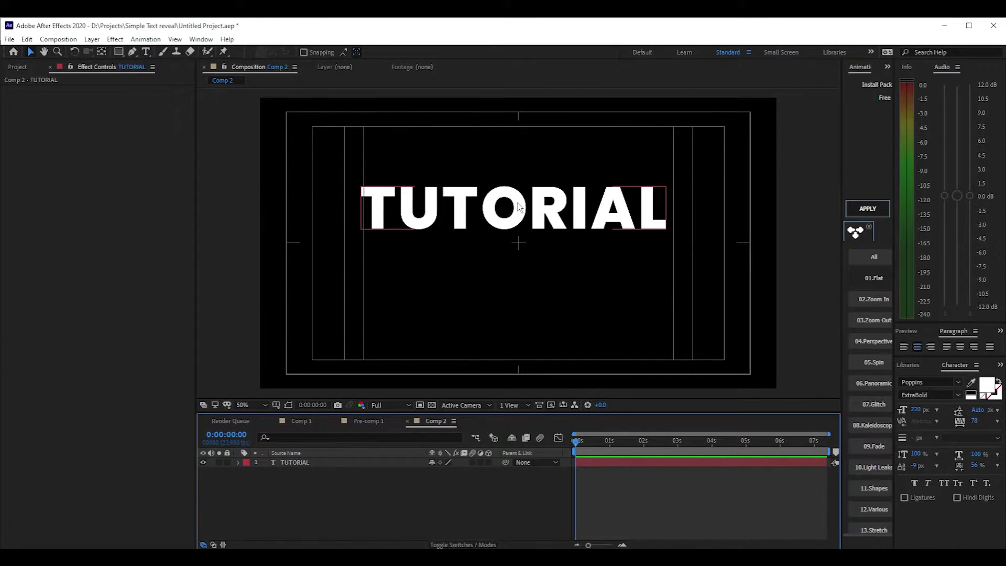
drag(521, 212, 526, 217)
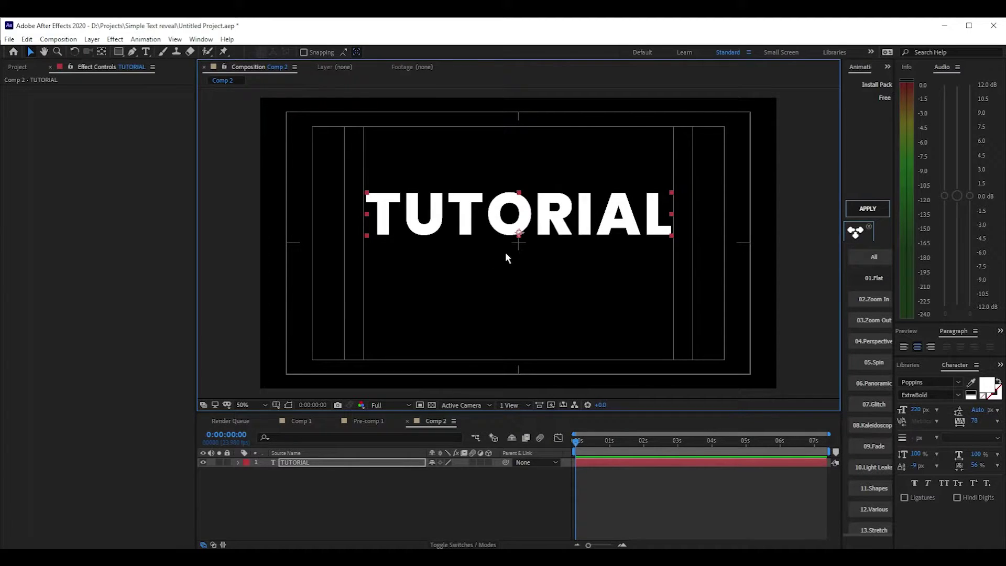
Step: Switch the Title/Action Safe guides off and back on in the composition view
click(276, 405)
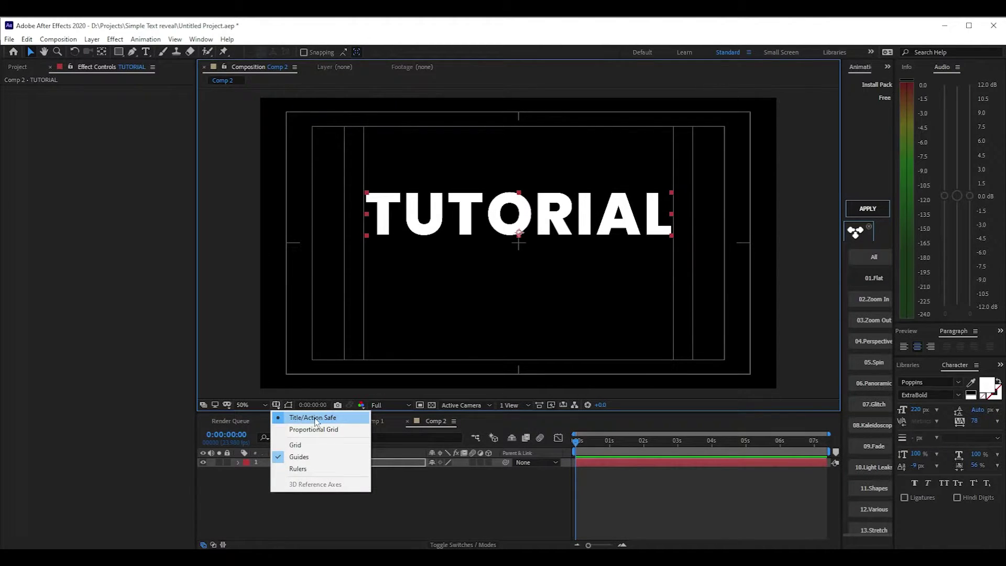
click(313, 417)
click(276, 404)
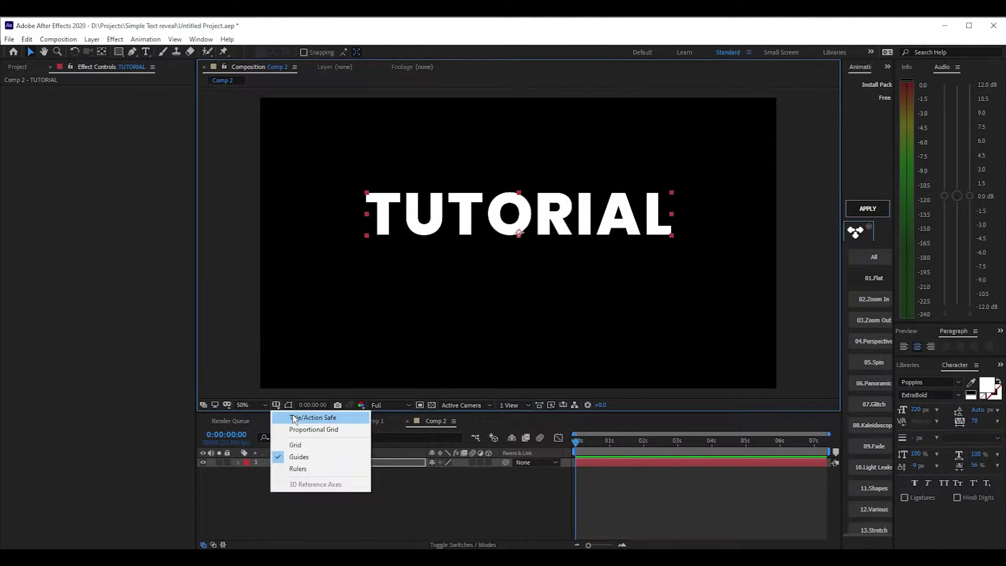
click(313, 417)
click(313, 417)
click(275, 404)
click(289, 417)
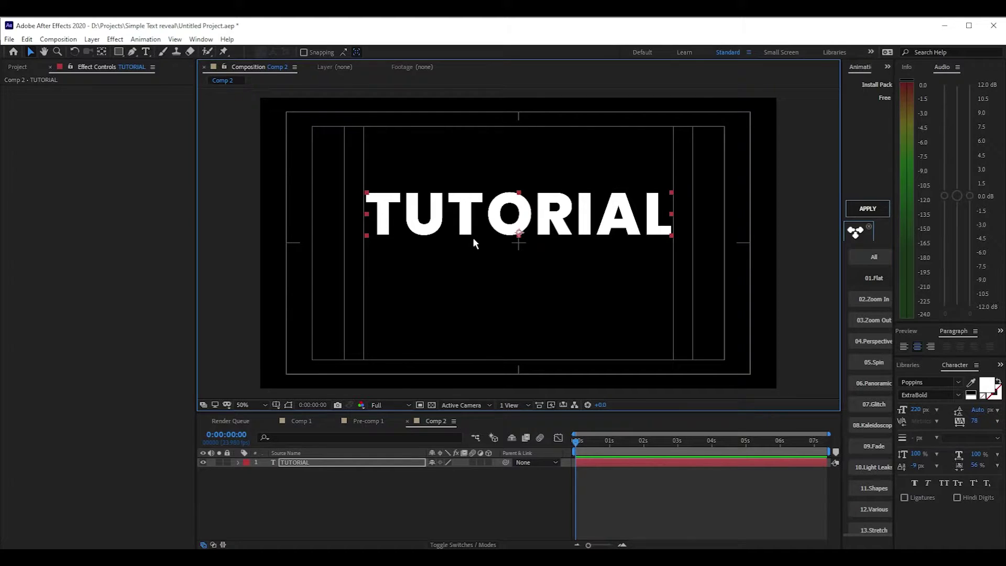
Step: Duplicate the TUTORIAL text layer and move the copy straight down, directly below the original
click(302, 464)
key(ctrl+d)
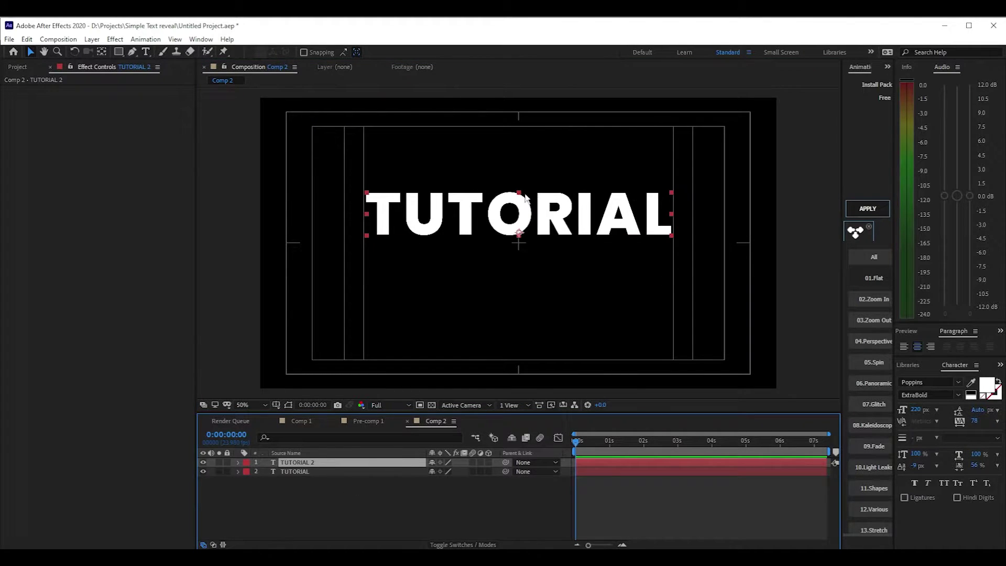
click(500, 208)
drag(500, 207, 500, 267)
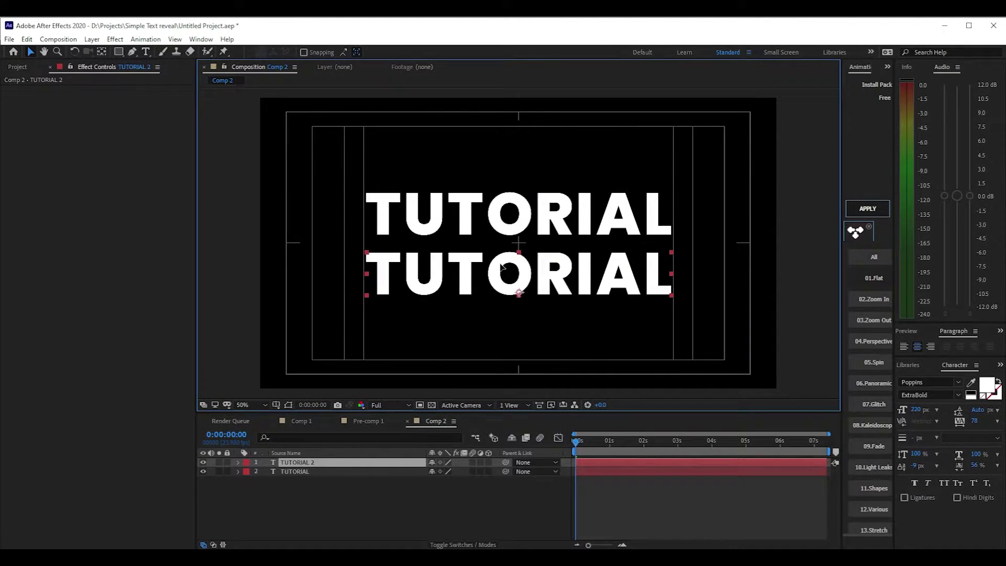
Step: Replace the text of the lower copy with FOR YOUTUBE
click(146, 51)
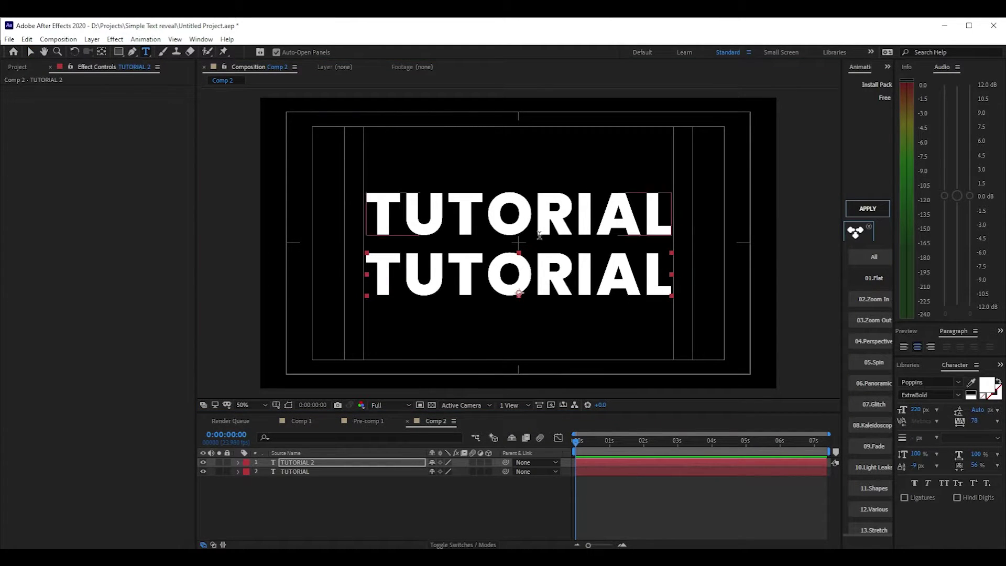
click(580, 276)
drag(670, 271, 343, 271)
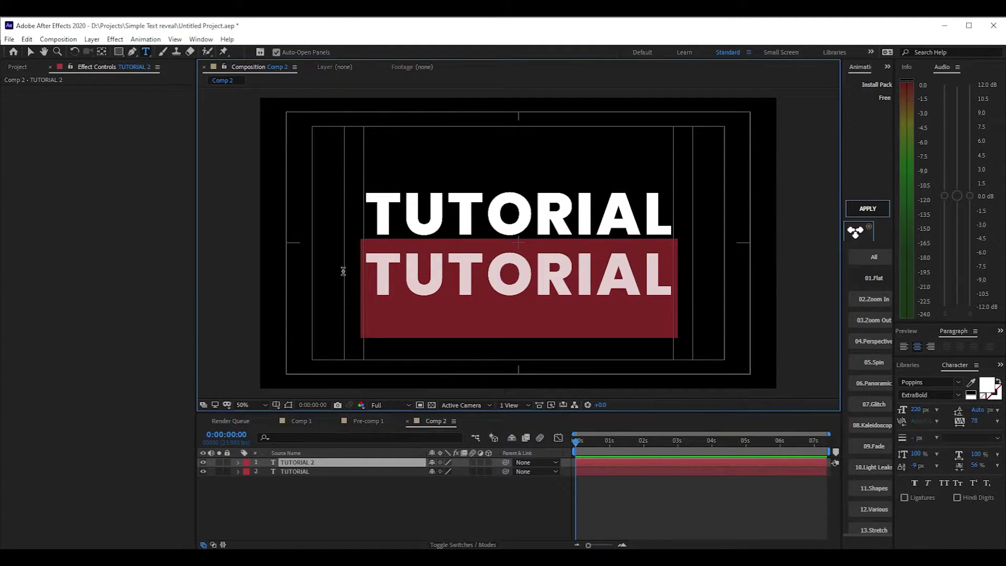
text(FOR YOUTUE)
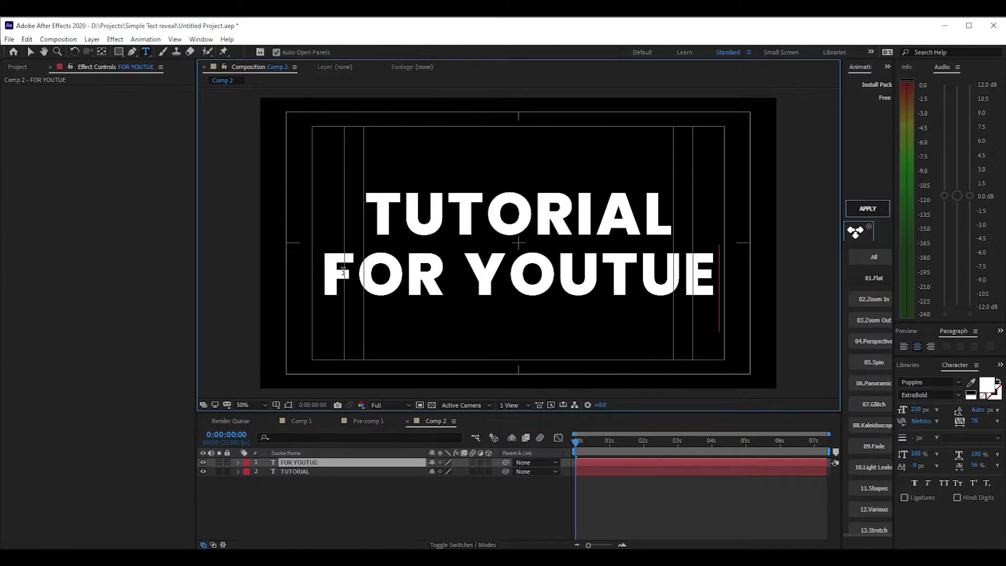
key(BackSpace)
text(BE)
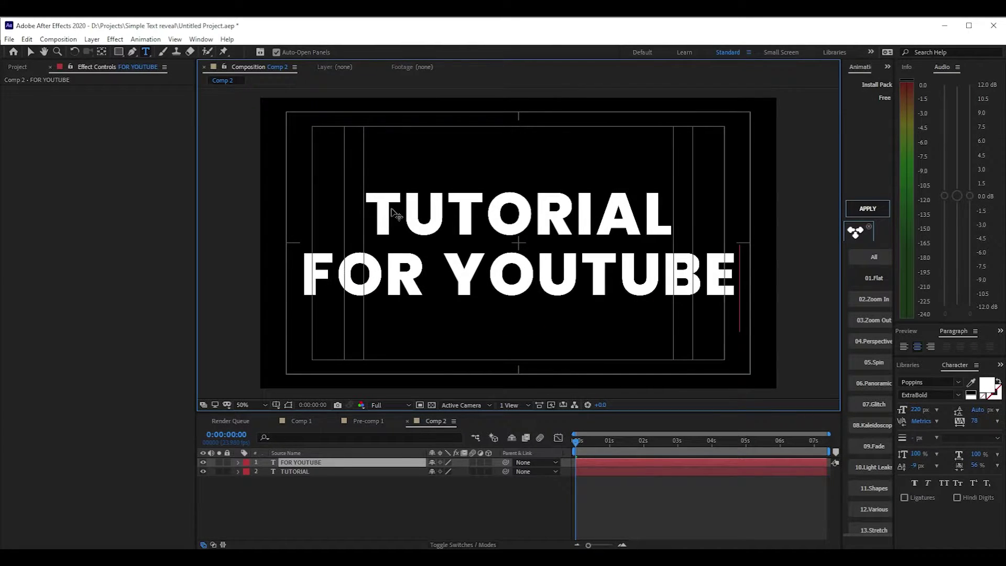
click(31, 51)
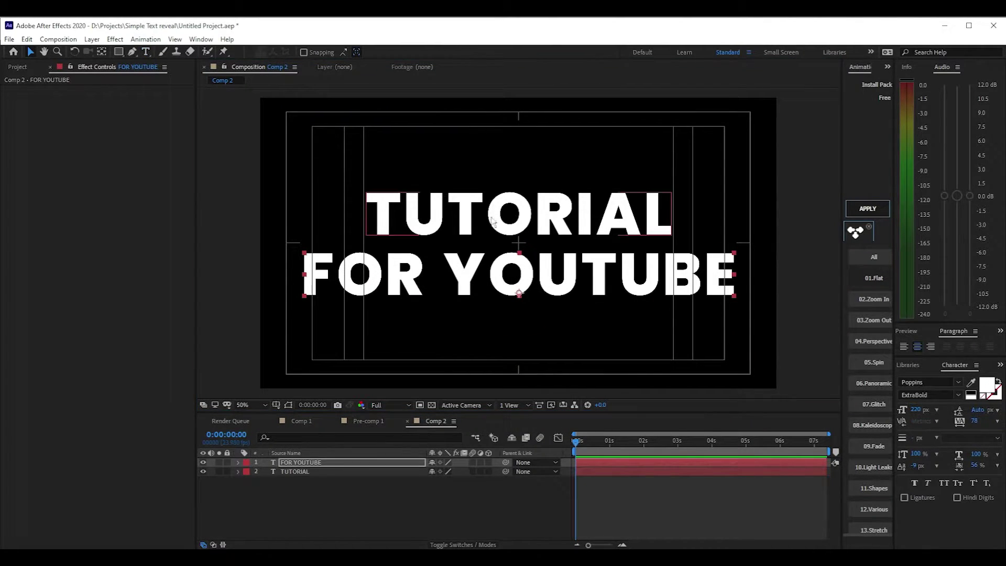
Step: Widen the gap between the two text lines by moving TUTORIAL slightly up and FOR YOUTUBE slightly down
click(444, 222)
drag(455, 214, 454, 209)
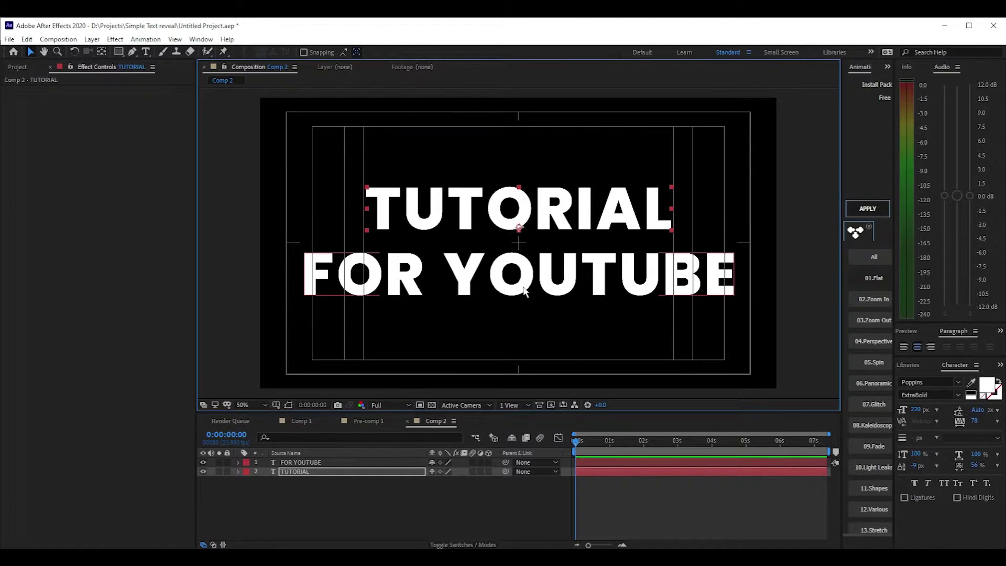
click(503, 272)
drag(502, 270, 503, 273)
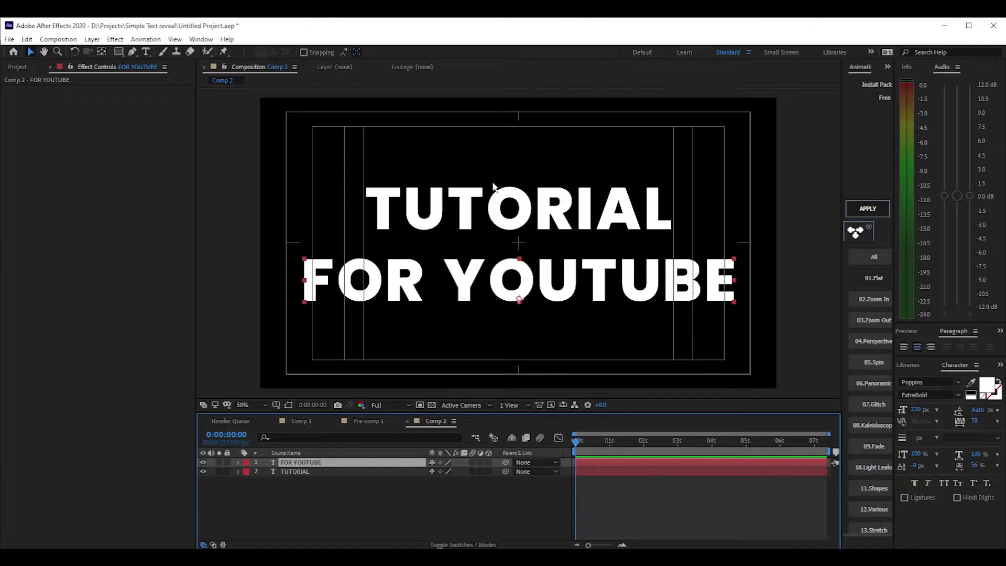
Step: Draw a straight horizontal line with the Pen tool through the composition's centre, about as wide as the FOR YOUTUBE text
click(132, 53)
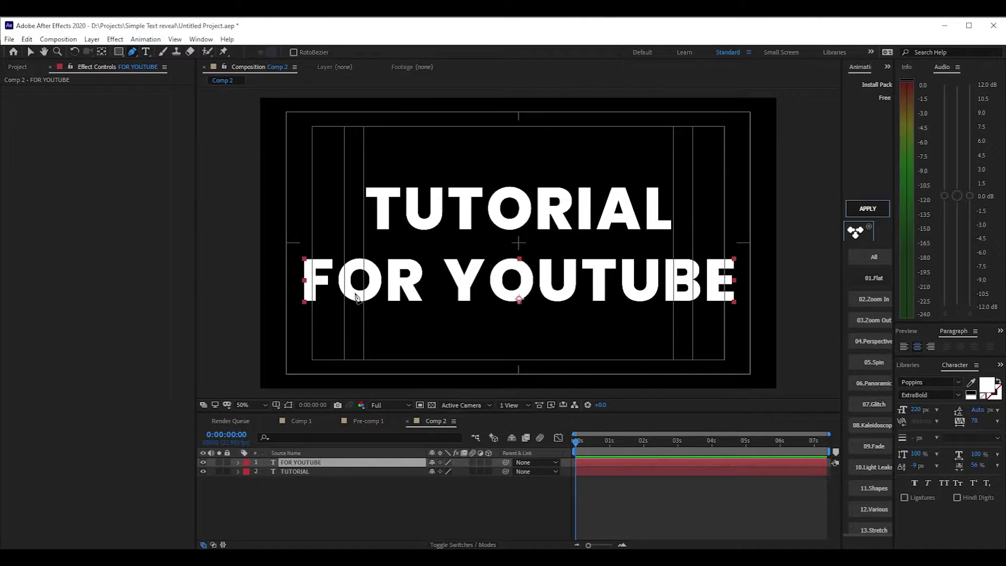
click(302, 241)
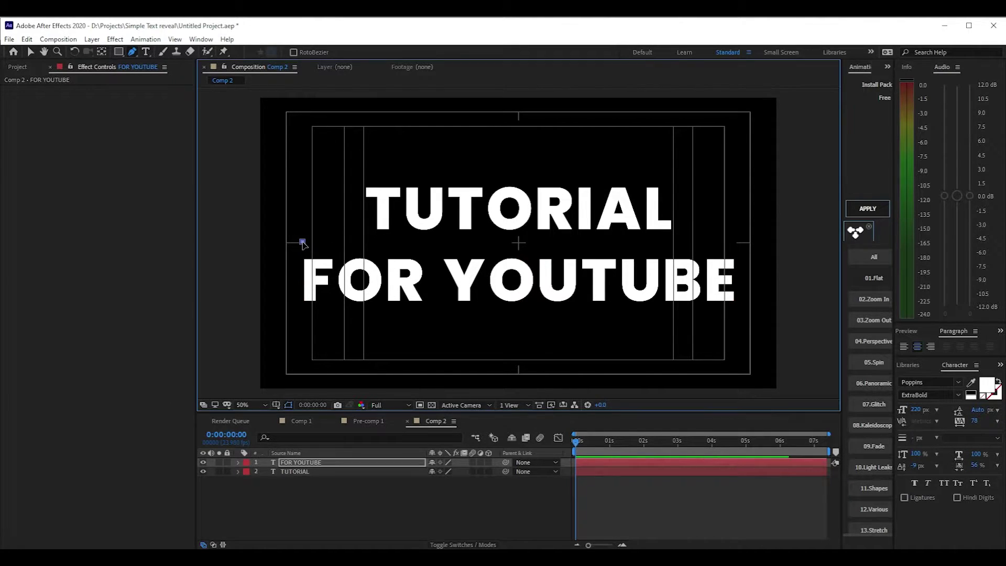
click(736, 241)
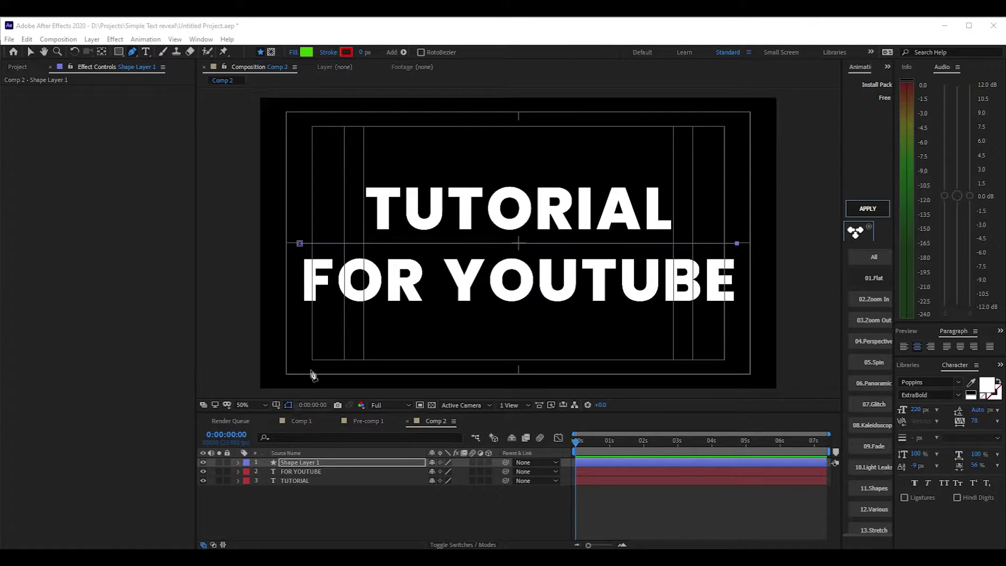
Step: Change the stroke colour of the line on Shape Layer 1 to white
click(238, 462)
click(247, 472)
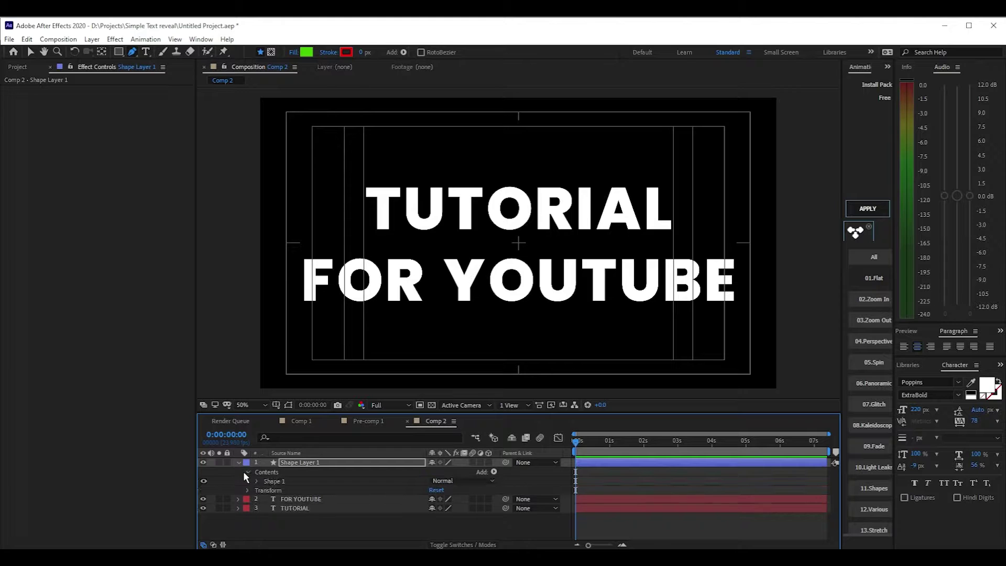
click(257, 481)
click(266, 508)
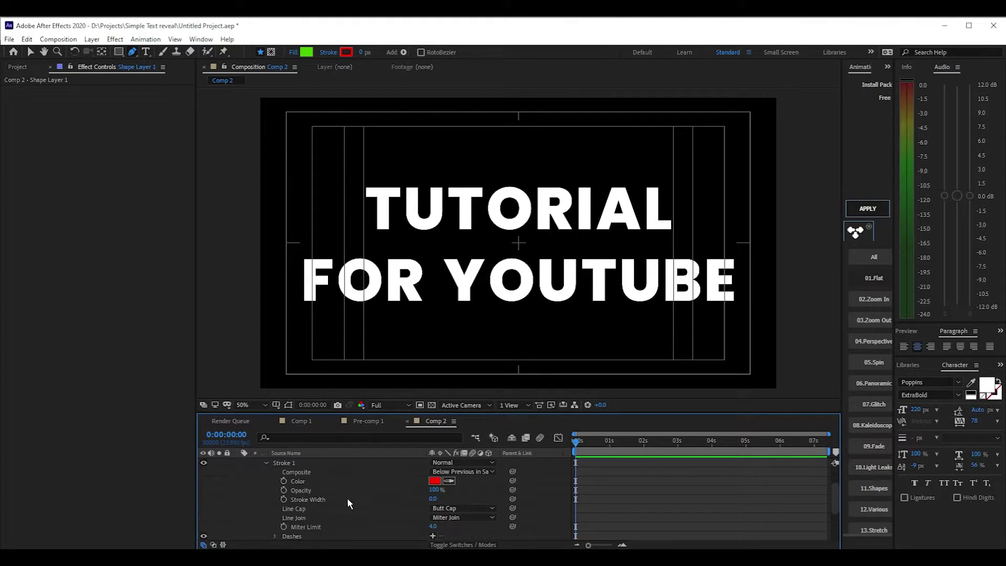
click(442, 483)
drag(310, 468, 270, 423)
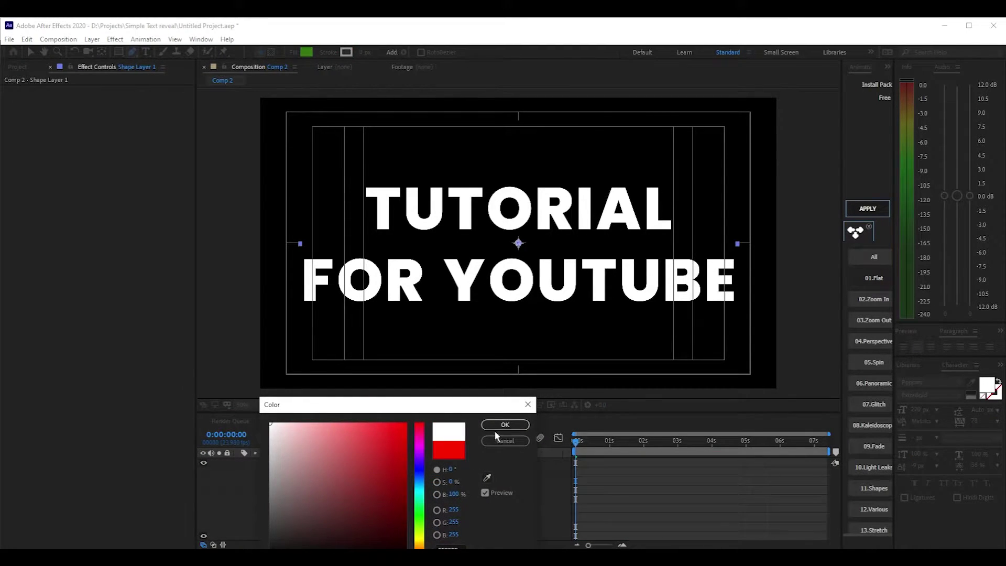
click(503, 425)
Step: Set the line's stroke width to 8 px
click(435, 499)
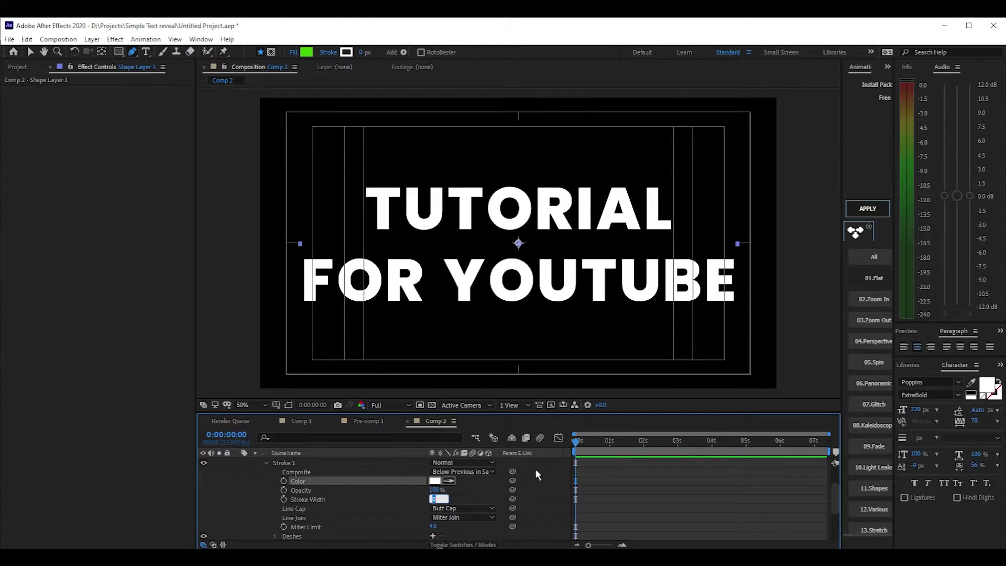
text(5)
key(Return)
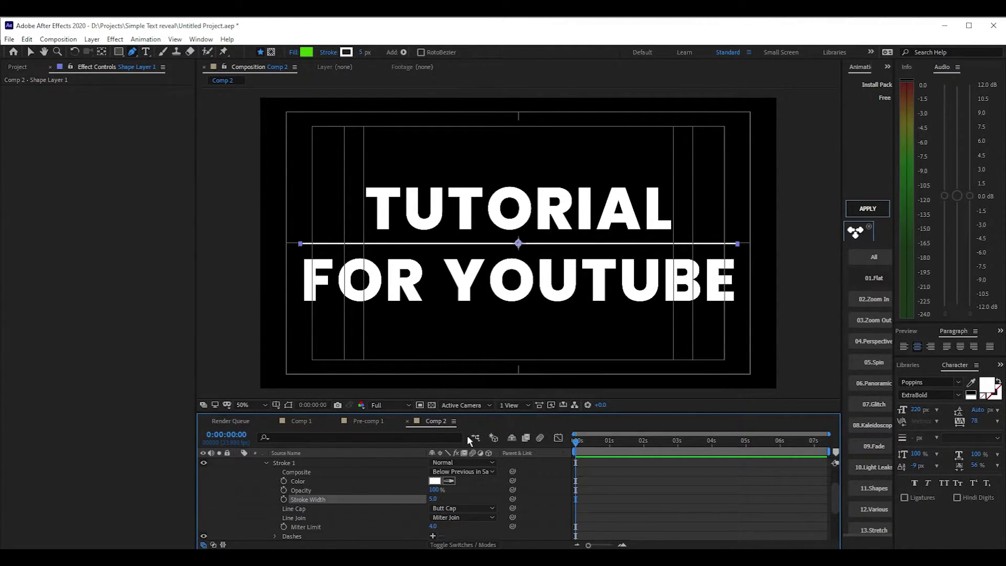
drag(437, 500, 483, 495)
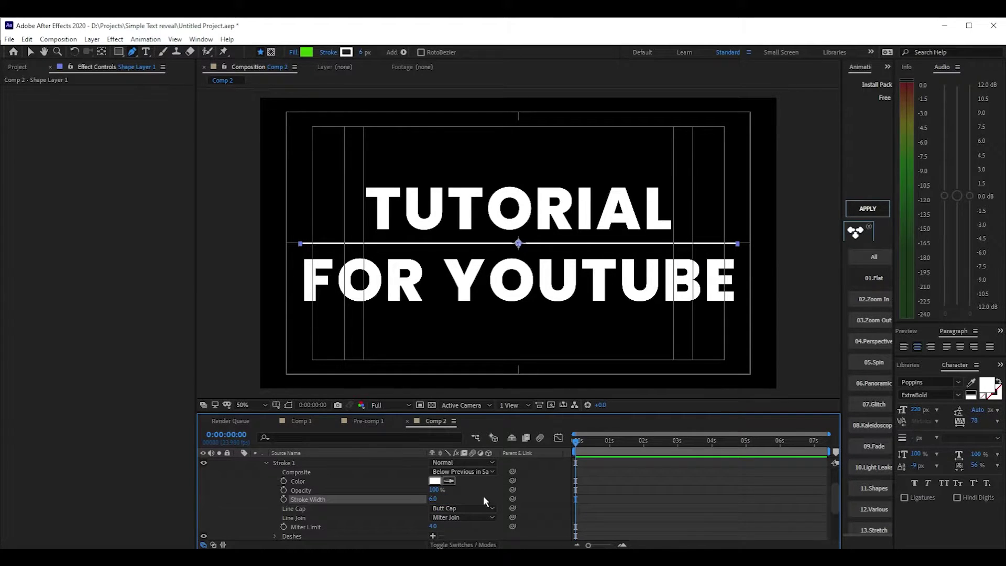
click(434, 500)
text(8)
key(Return)
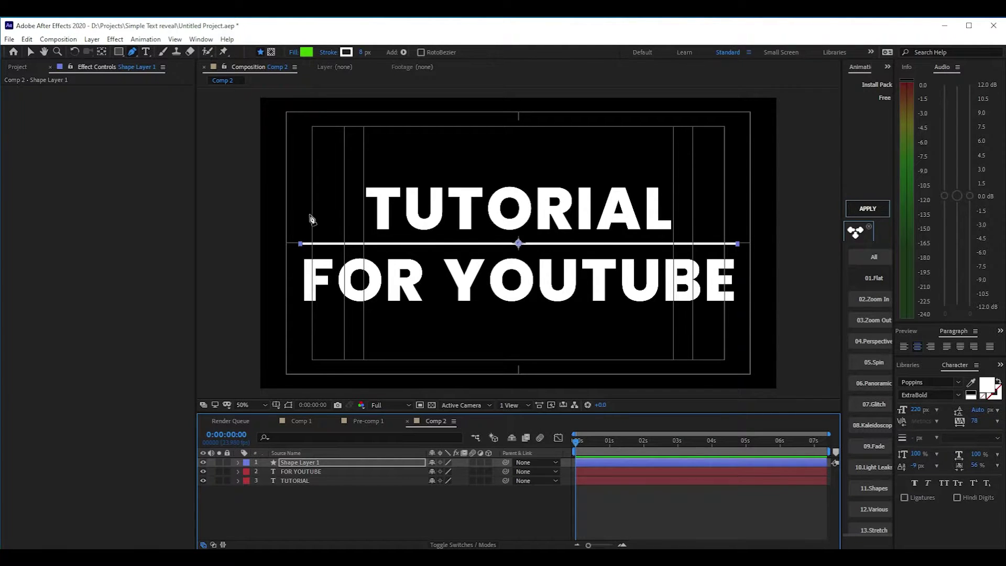
Step: Create a full-size 1920 × 1080 px solid named Set Matte 1 in bright green
click(92, 38)
mouse_move(115, 56)
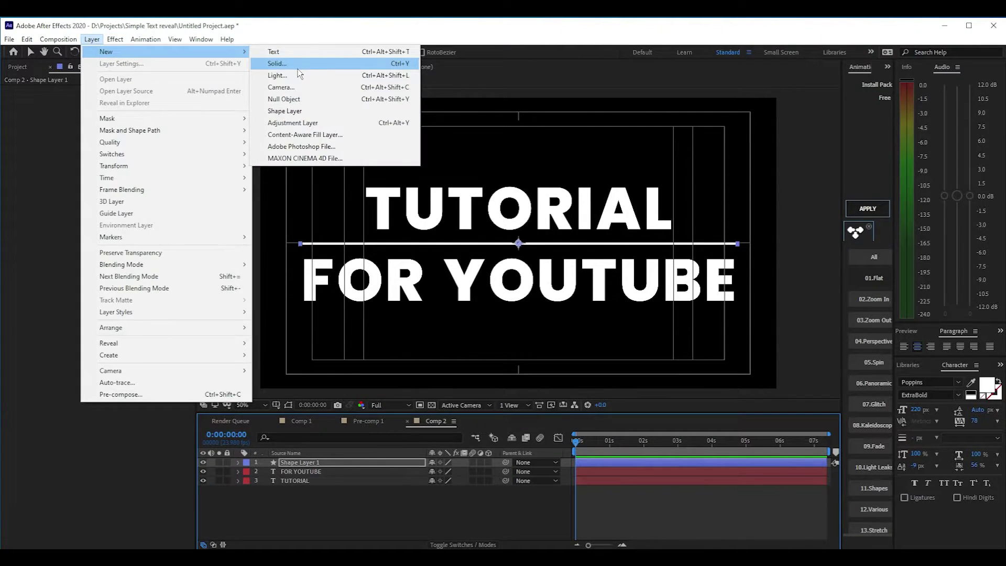
click(282, 63)
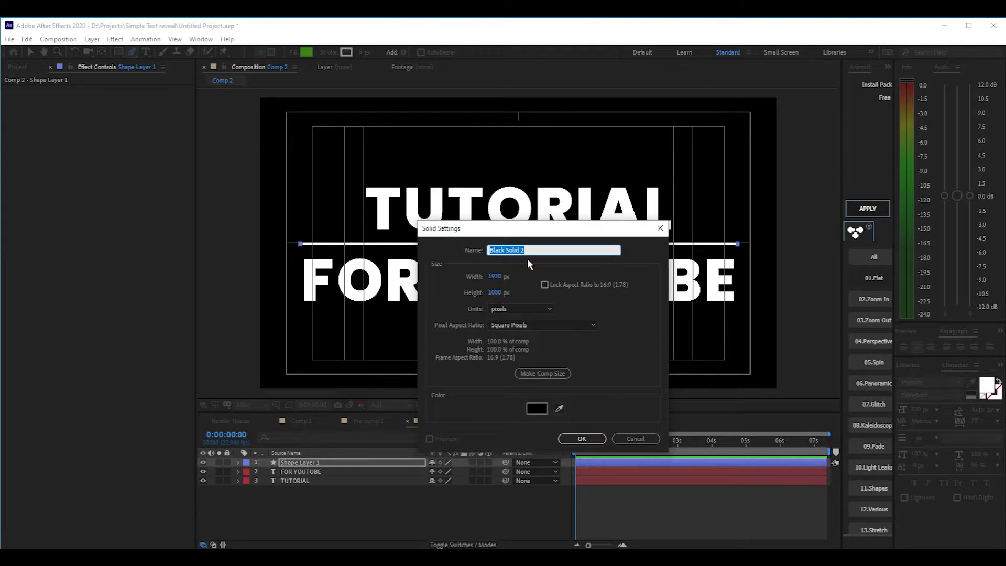
text(Set Matte 1)
click(536, 408)
drag(419, 496, 417, 519)
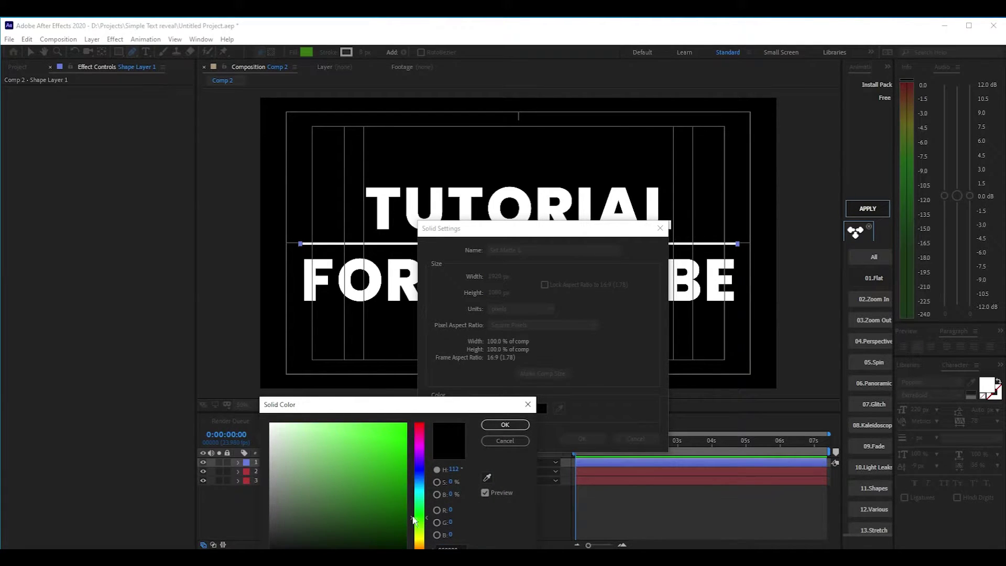
click(503, 424)
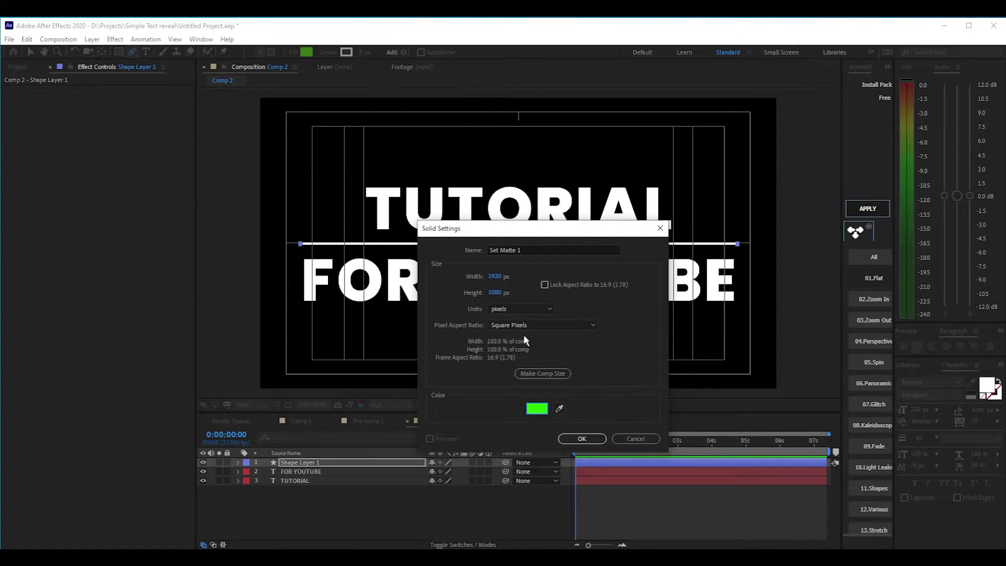
click(582, 438)
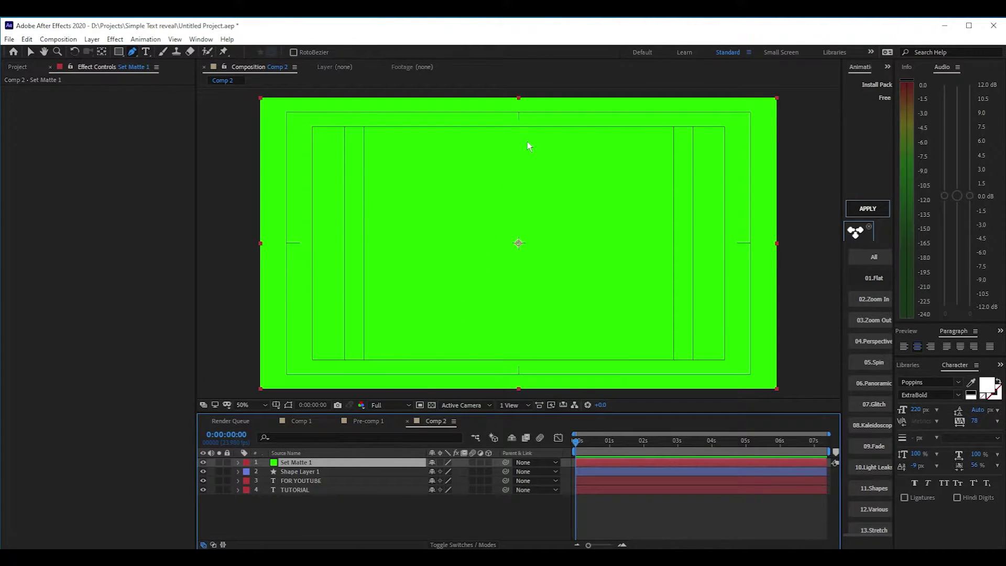
Step: Move the Set Matte 1 solid straight down until its upper edge meets the horizontal line, and duplicate the layer
key(v)
drag(527, 137, 519, 282)
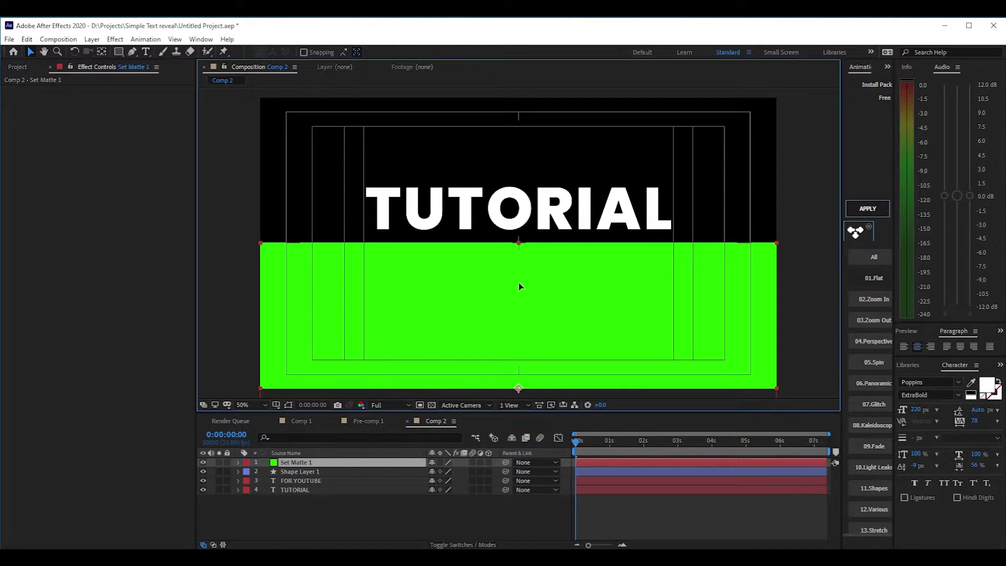
click(305, 464)
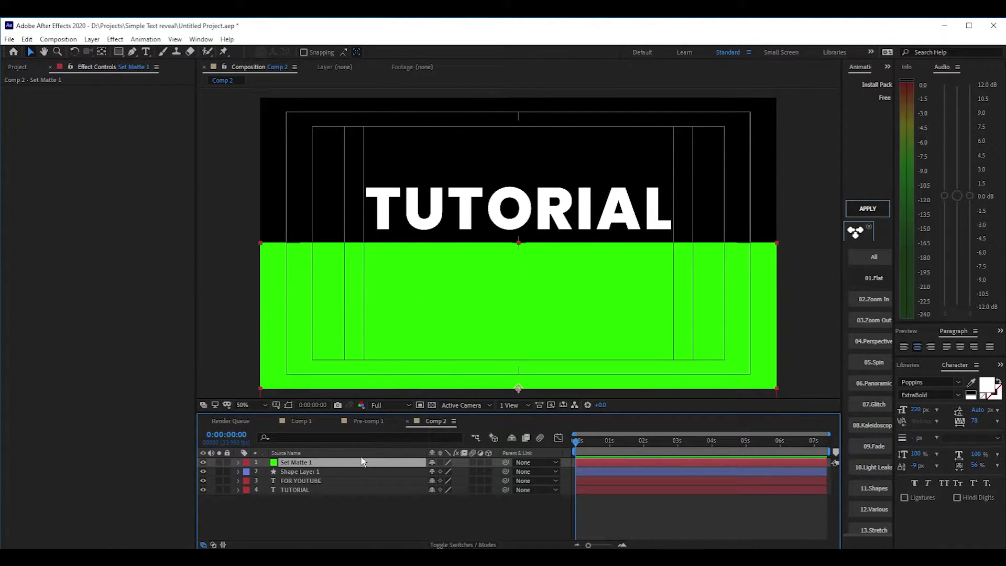
key(ctrl+d)
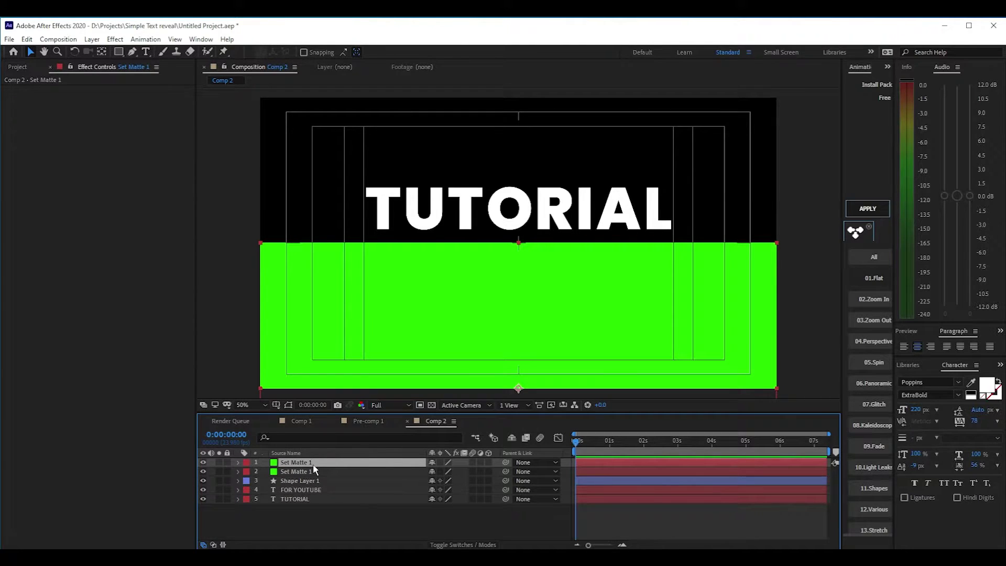
Step: Rename the duplicated green solid Set Matte 2 and hide the Set Matte 1 layer
key(Return)
key(Return)
click(203, 472)
click(314, 475)
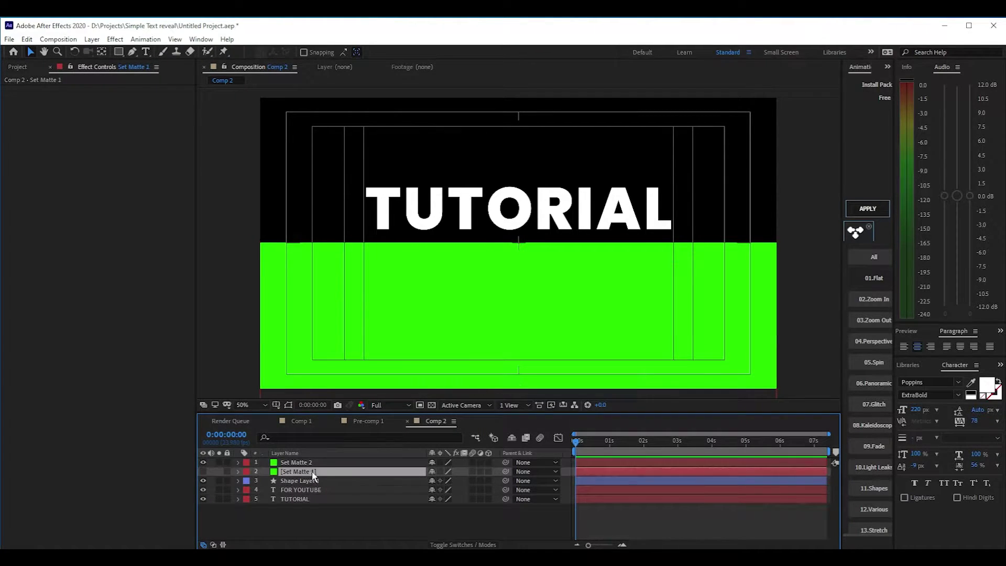
Step: Move the Set Matte 2 solid straight up until its lower edge meets the horizontal line, and hide the layer
click(315, 463)
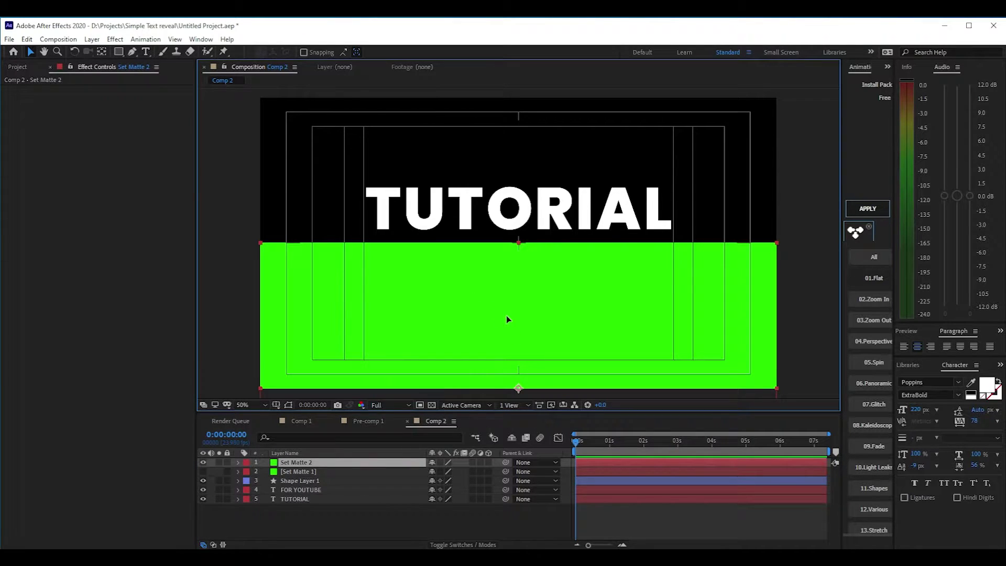
drag(506, 315, 482, 29)
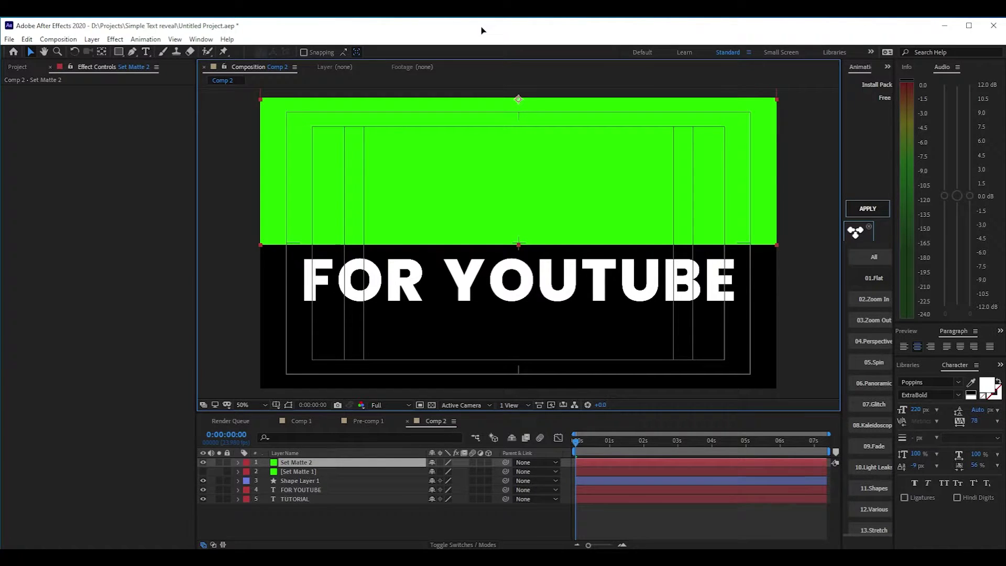
key(Return)
click(202, 462)
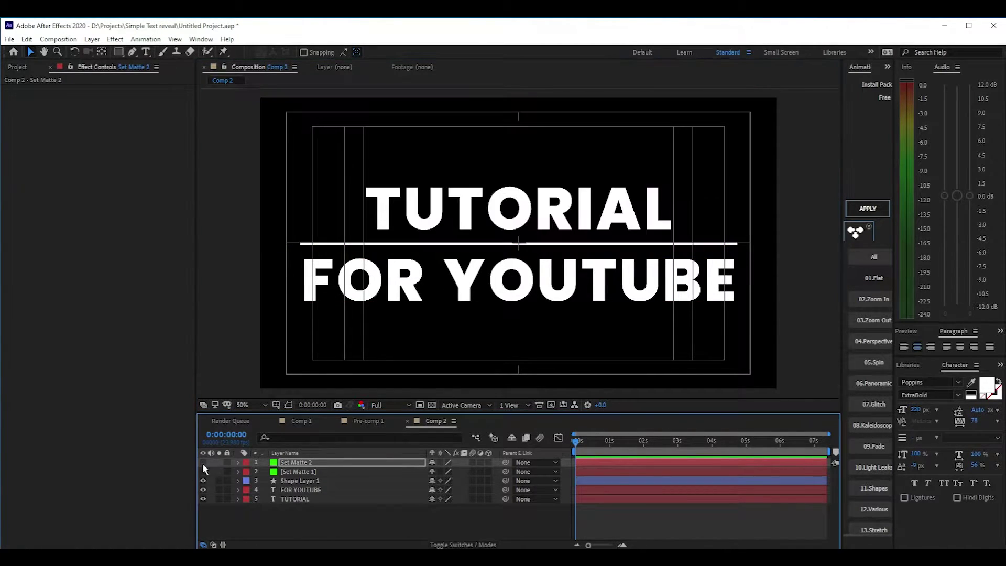
Step: Show Set Matte 1 again, find the Set Matte effect and apply it to the TUTORIAL and FOR YOUTUBE text layers
click(202, 471)
click(310, 471)
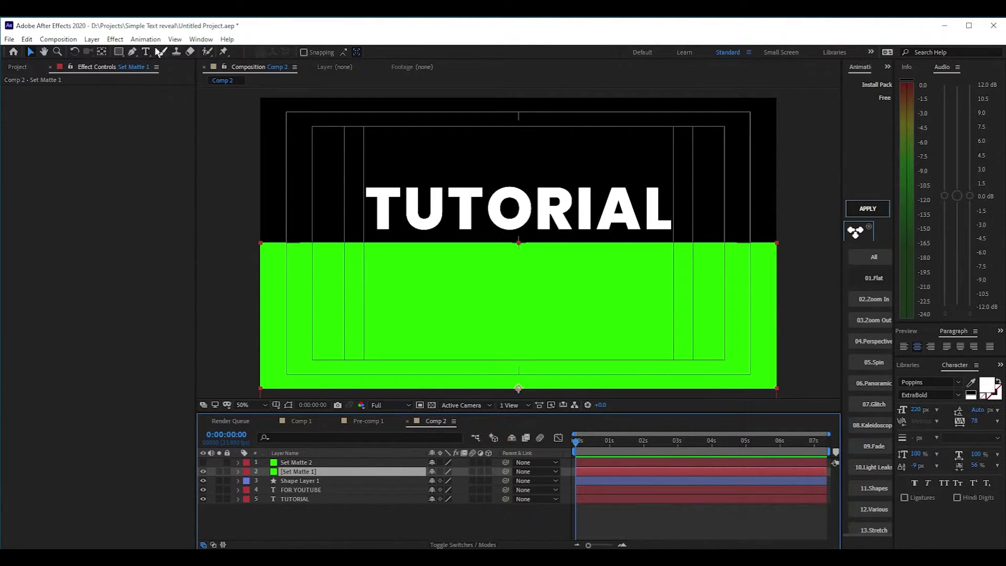
click(1000, 365)
click(999, 378)
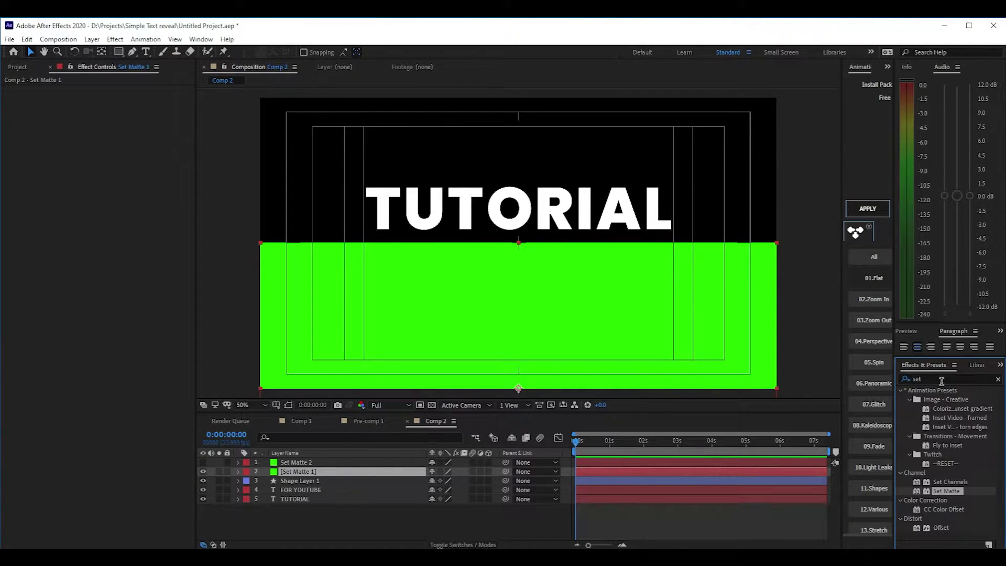
click(115, 40)
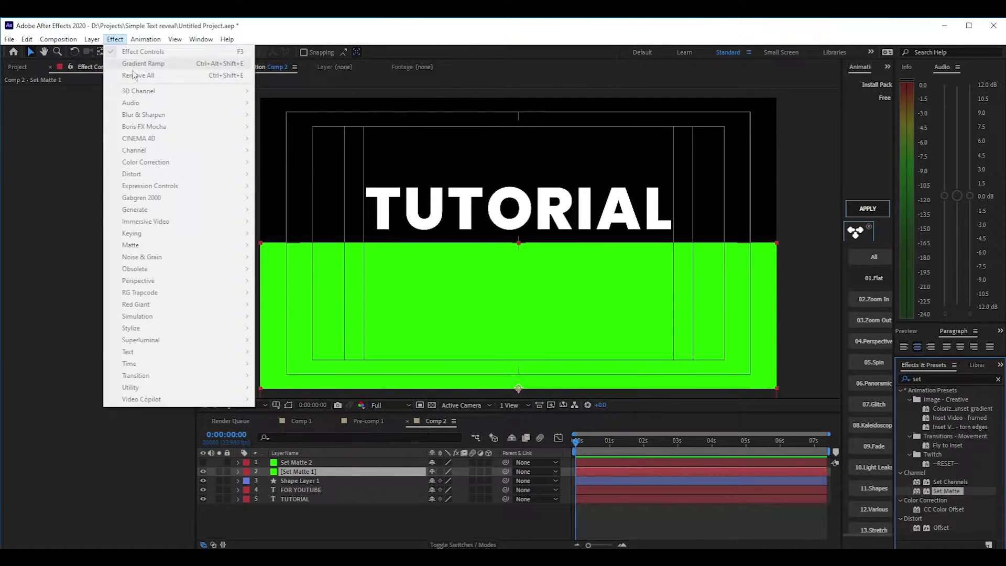
click(315, 34)
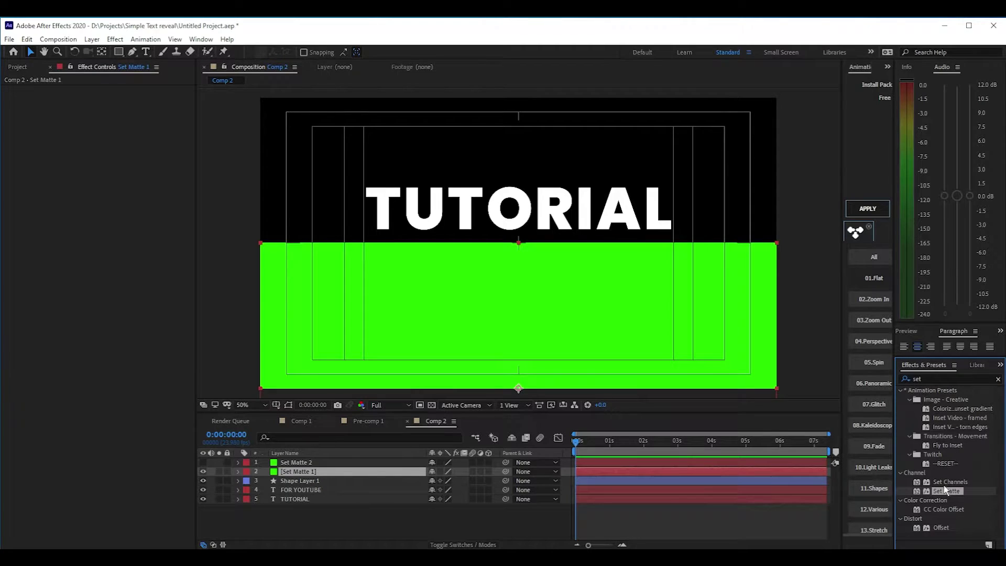
drag(944, 490, 293, 496)
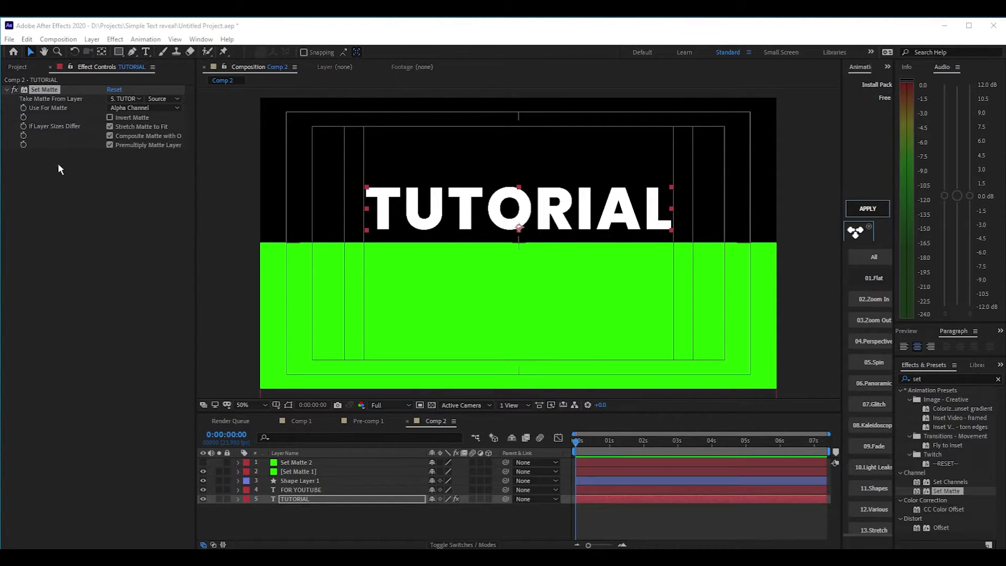
click(316, 489)
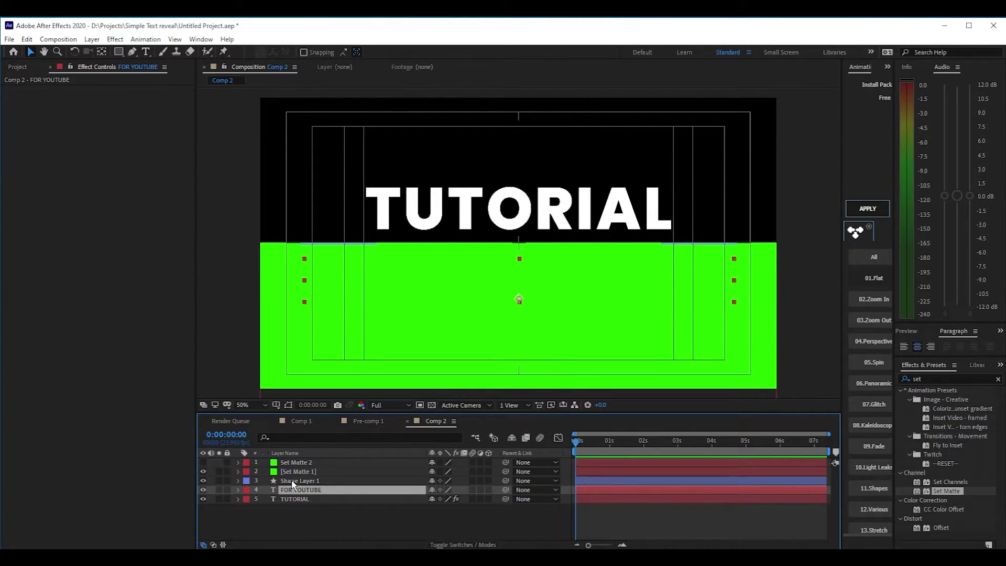
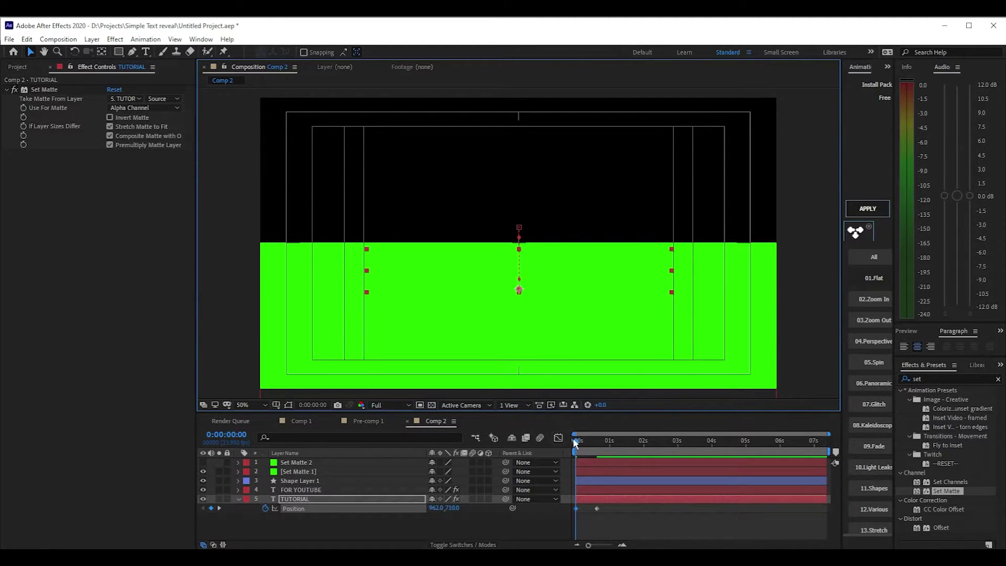
Step: Apply Easy Ease to both Position keyframes of the TUTORIAL layer and preview the motion
drag(612, 522, 562, 499)
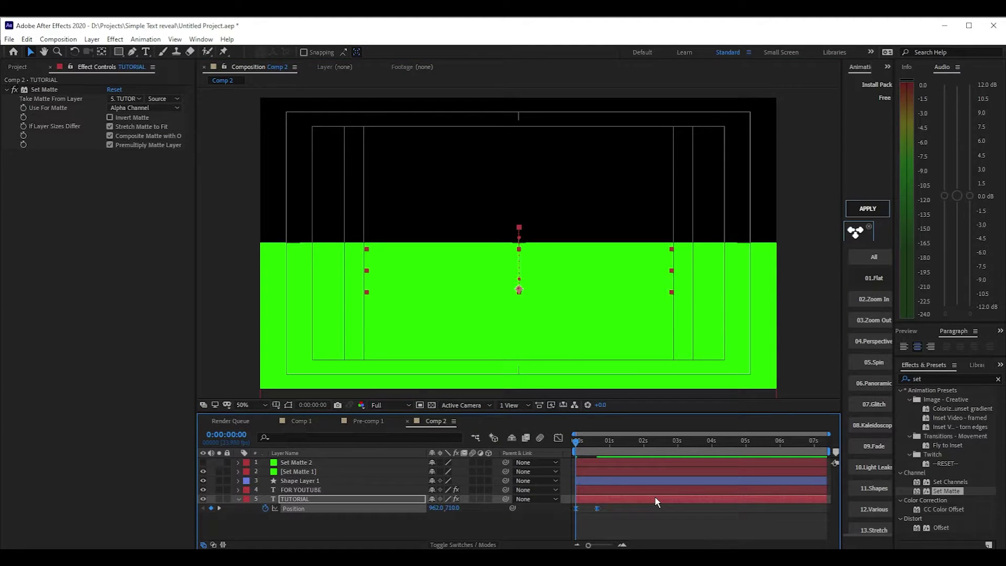
key(space)
key(space)
Step: Hide Set Matte 1 and make TUTORIAL's Set Matte effect take its matte from Set Matte 1 with Invert Matte enabled
click(203, 471)
click(294, 471)
click(298, 498)
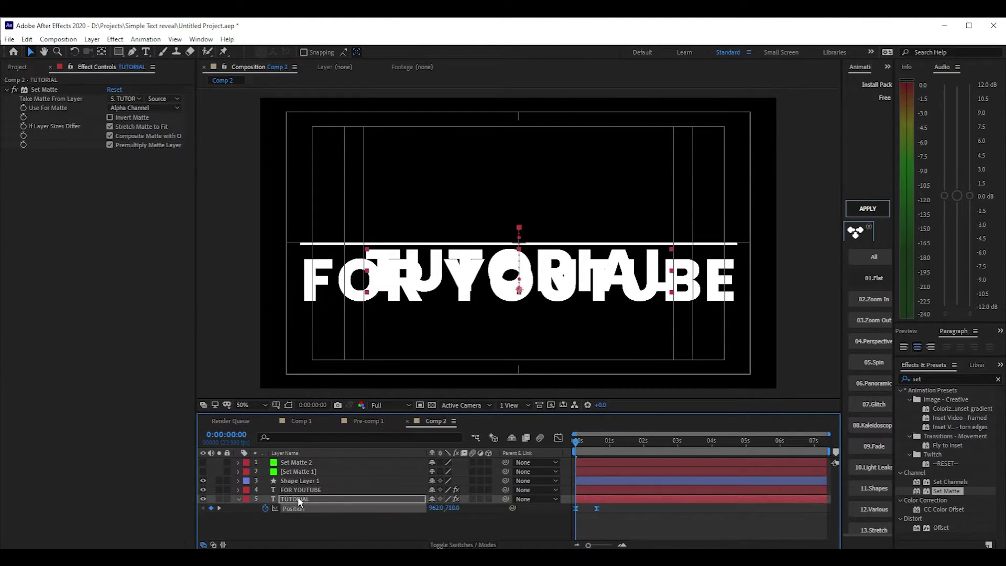
click(42, 88)
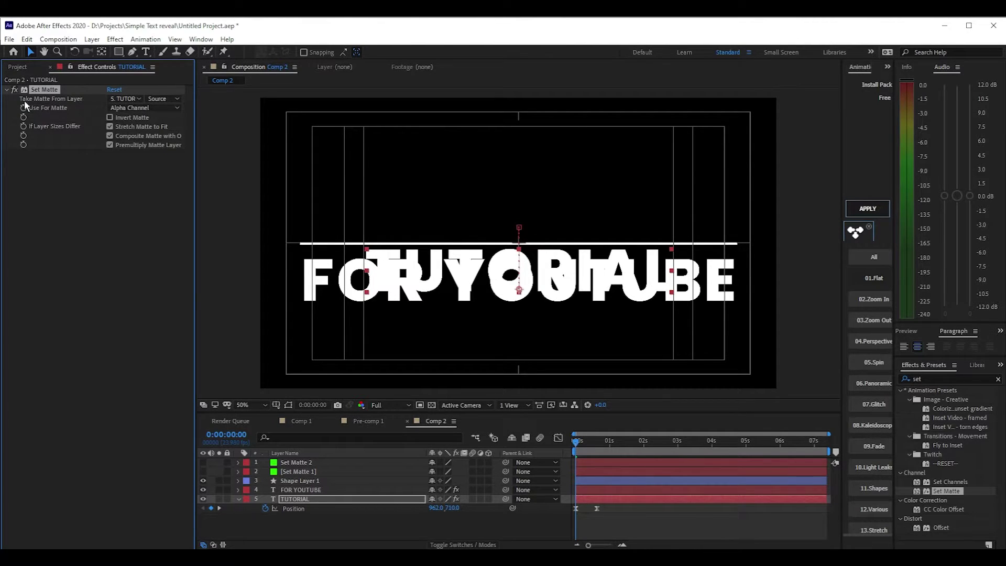
click(127, 99)
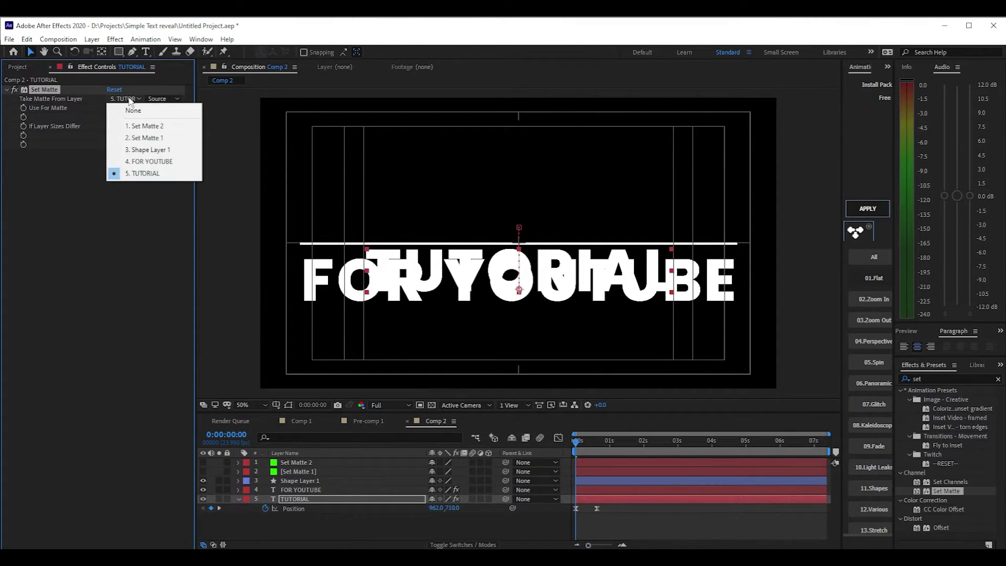
click(147, 137)
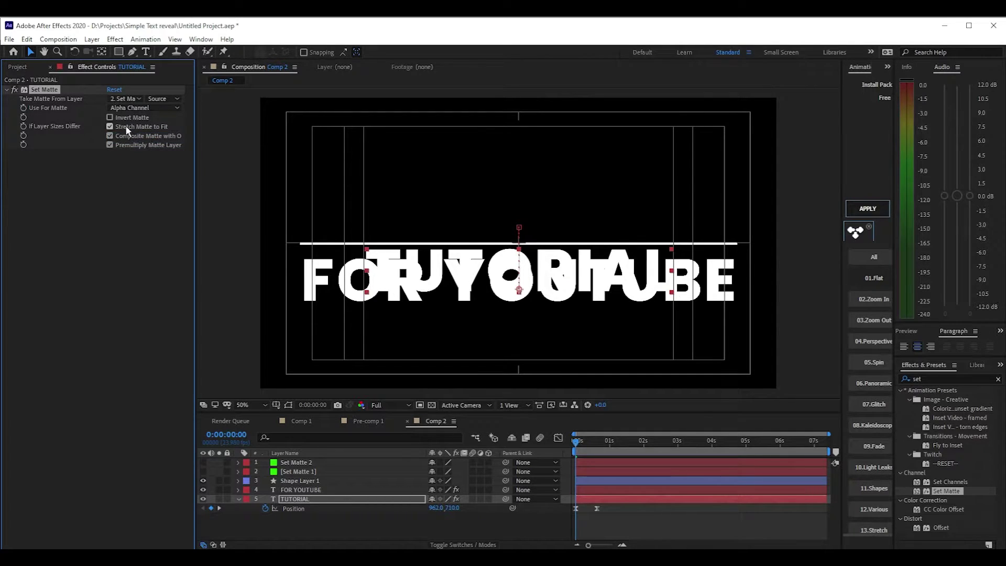
click(110, 118)
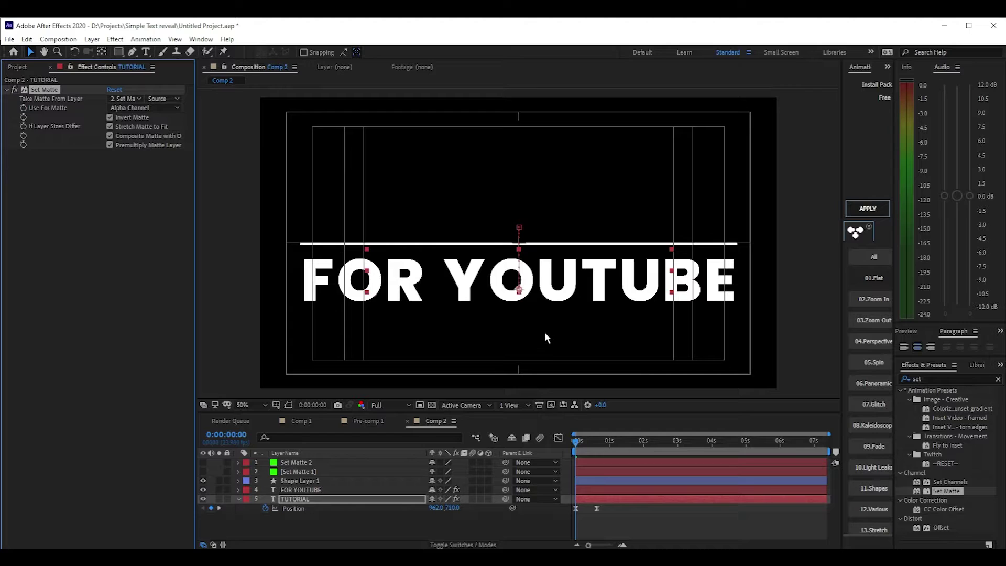
Step: Enable continuous rasterization for the Set Matte 1 layer and check the TUTORIAL reveal around frame 8
mouse_move(576, 442)
mouse_down()
mouse_move(604, 443)
mouse_move(587, 441)
mouse_up()
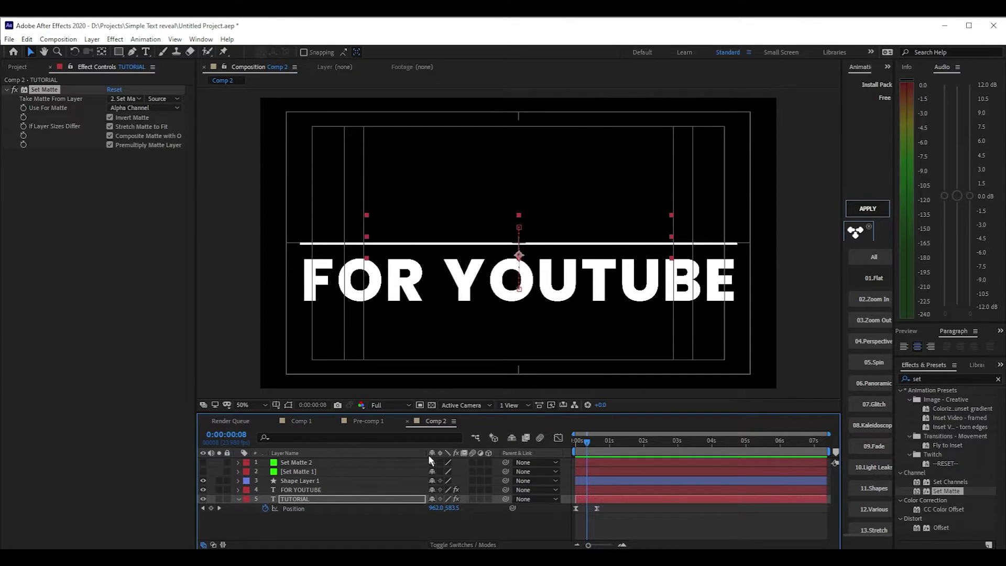
click(440, 470)
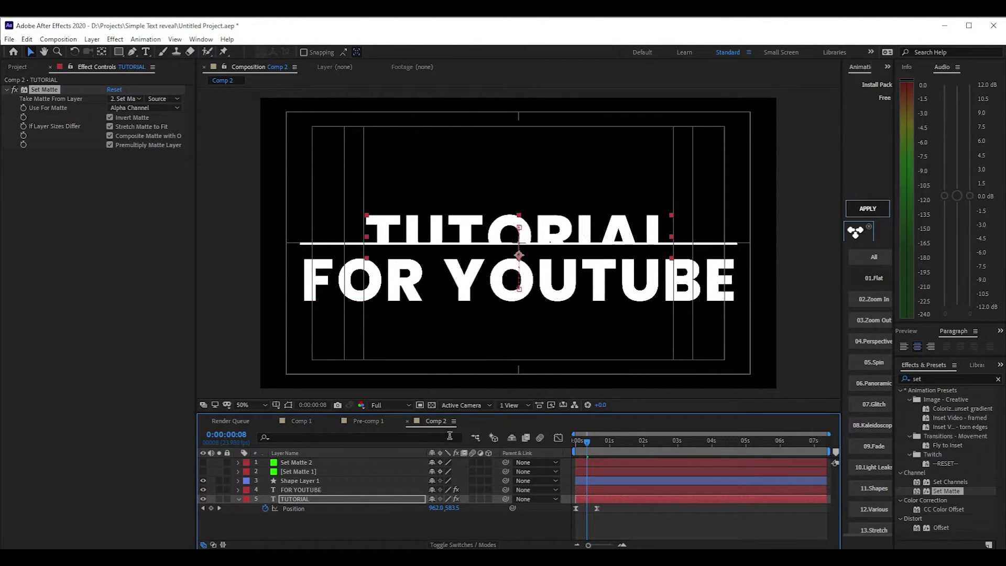
mouse_move(587, 442)
mouse_down()
mouse_move(567, 440)
mouse_move(597, 448)
mouse_move(585, 448)
mouse_up()
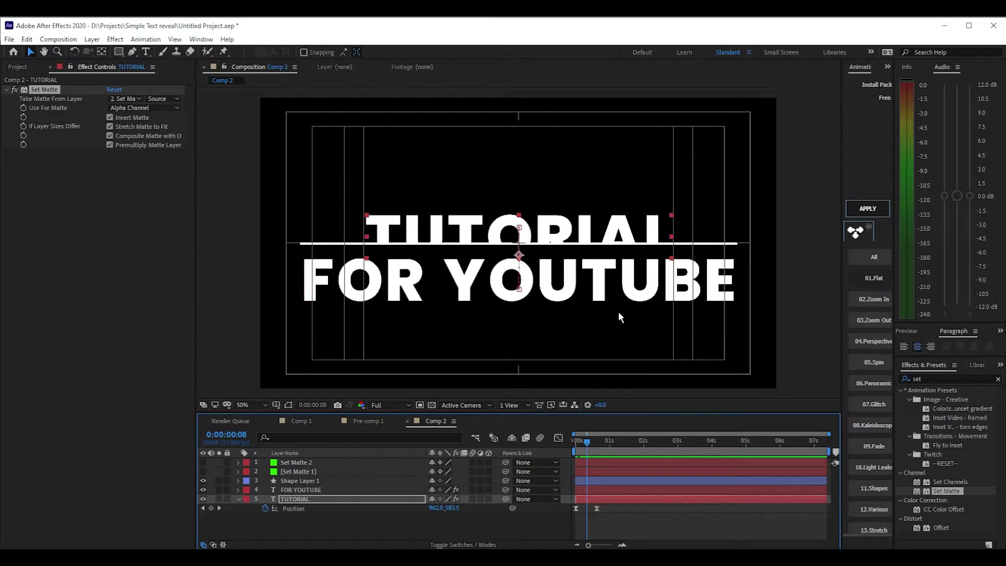
Step: Enable motion blur for the composition and for the FOR YOUTUBE, TUTORIAL and Shape Layer 1 layers
click(540, 437)
click(473, 490)
click(473, 499)
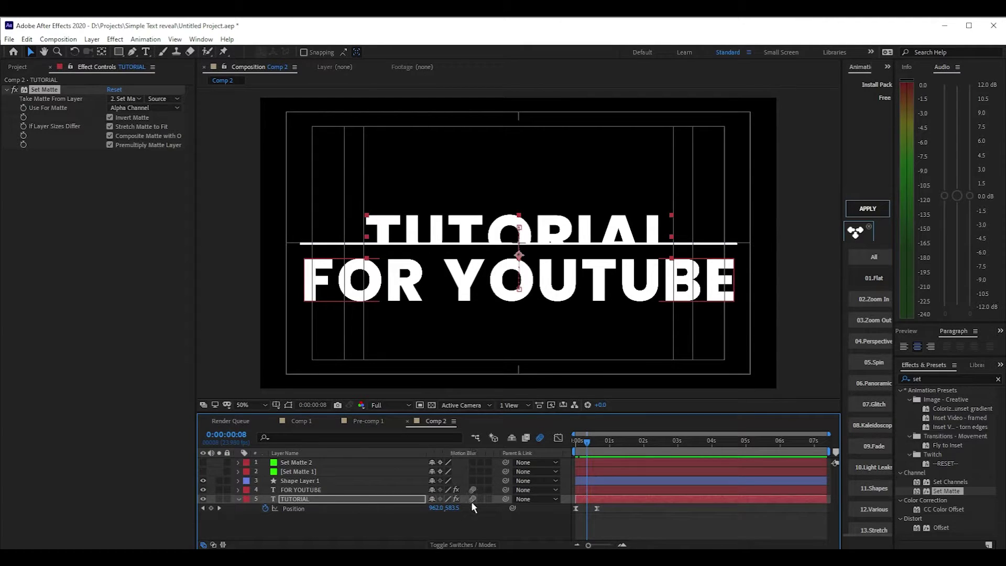
click(472, 480)
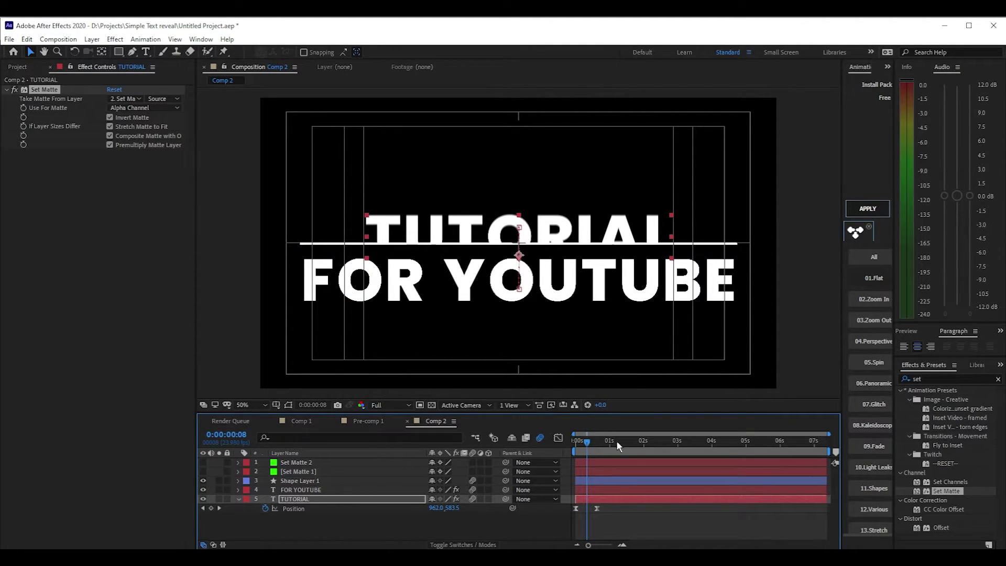
drag(586, 444, 587, 447)
Step: Increase the motion blur Shutter Angle in Comp 2's advanced composition settings and check the TUTORIAL reveal
click(59, 39)
click(73, 65)
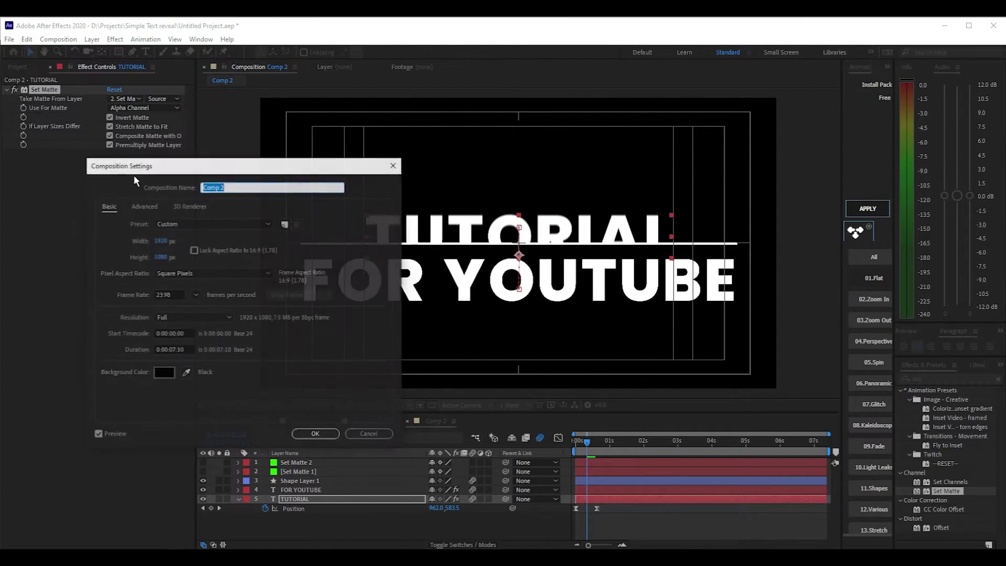
click(143, 206)
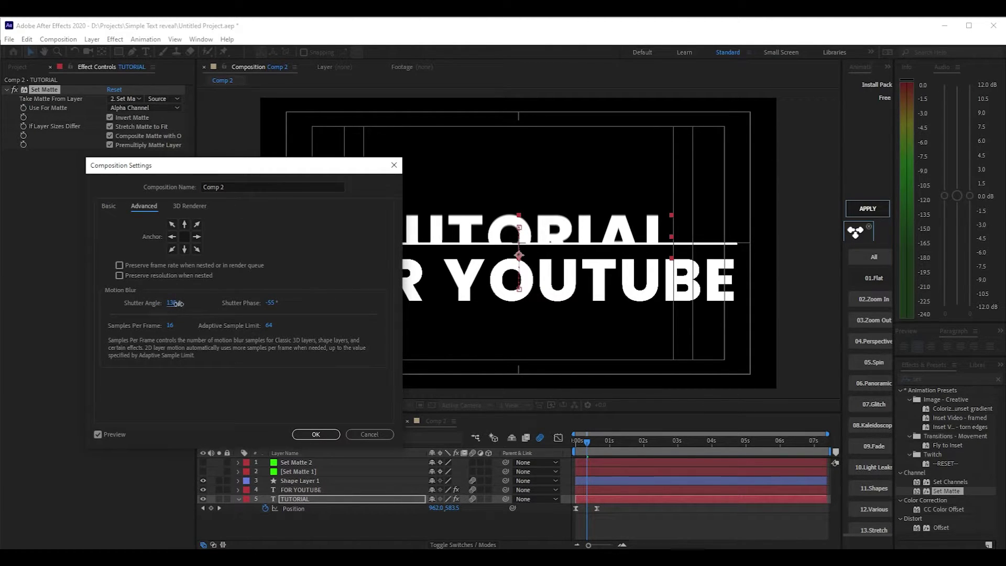
drag(177, 303, 204, 304)
click(316, 434)
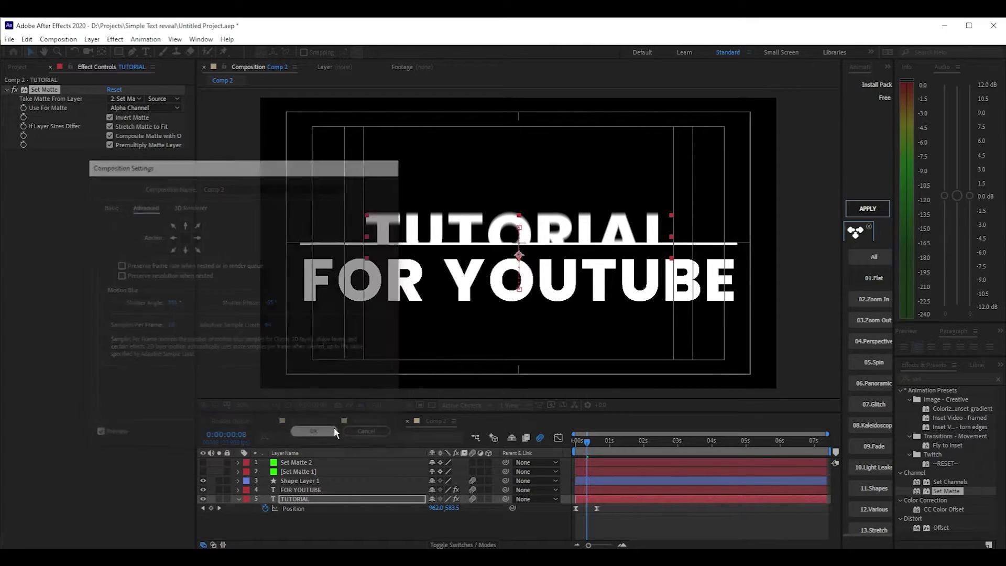
mouse_move(583, 438)
mouse_down()
mouse_move(604, 443)
mouse_move(565, 451)
mouse_move(602, 445)
mouse_move(582, 454)
mouse_move(593, 453)
mouse_up()
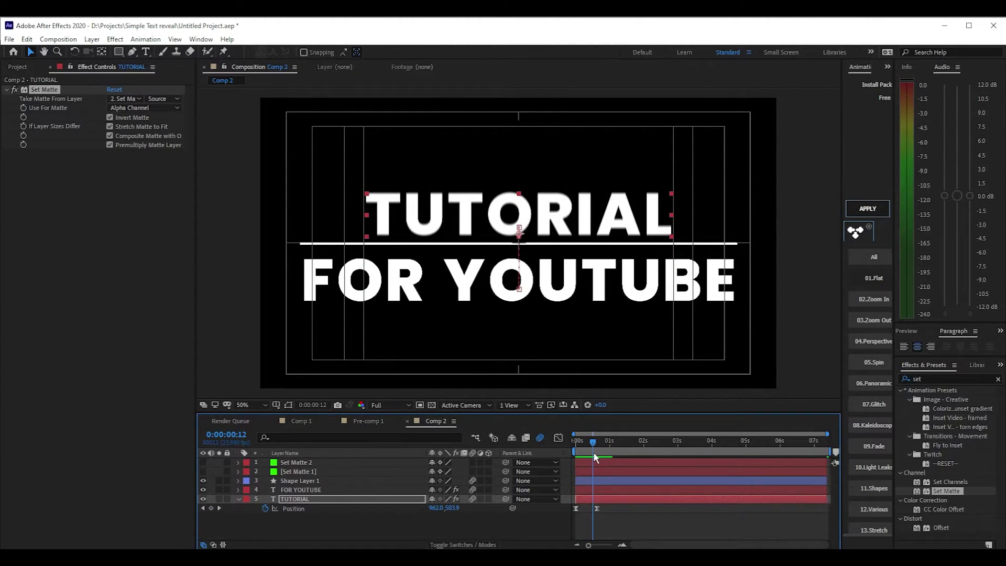
key(Home)
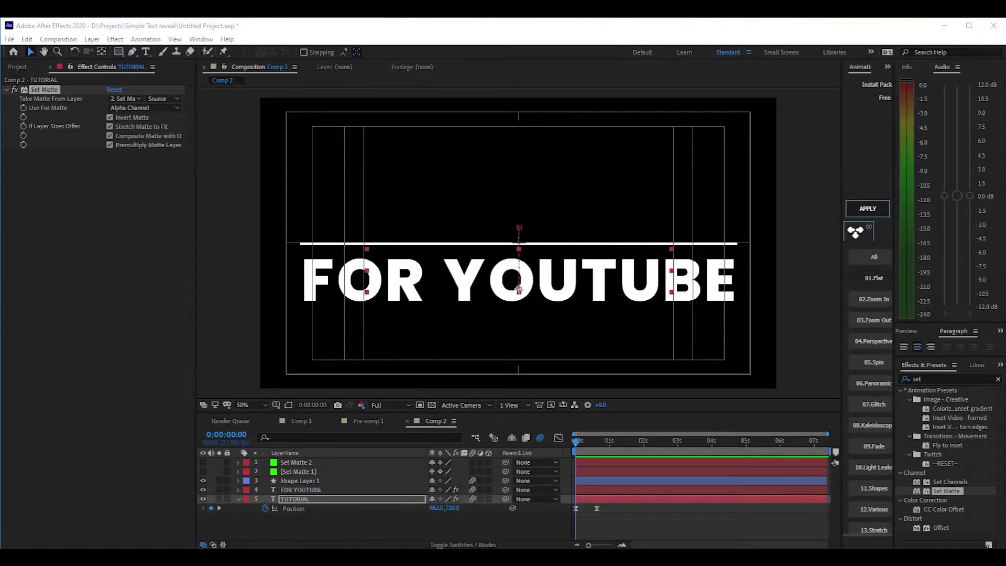
Step: Make the FOR YOUTUBE layer's Set Matte effect take its matte from Set Matte 2
click(592, 293)
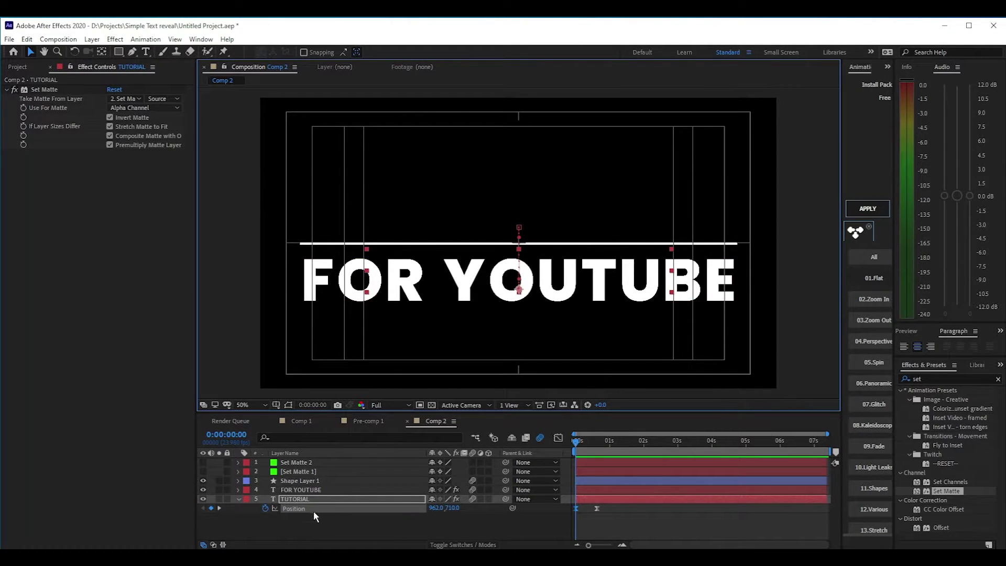
click(313, 490)
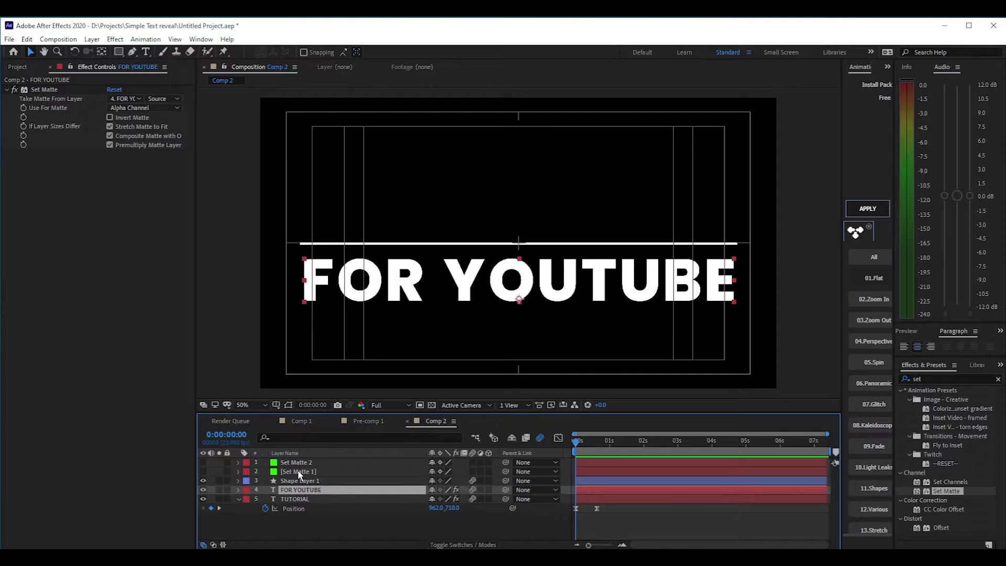
click(125, 98)
click(141, 124)
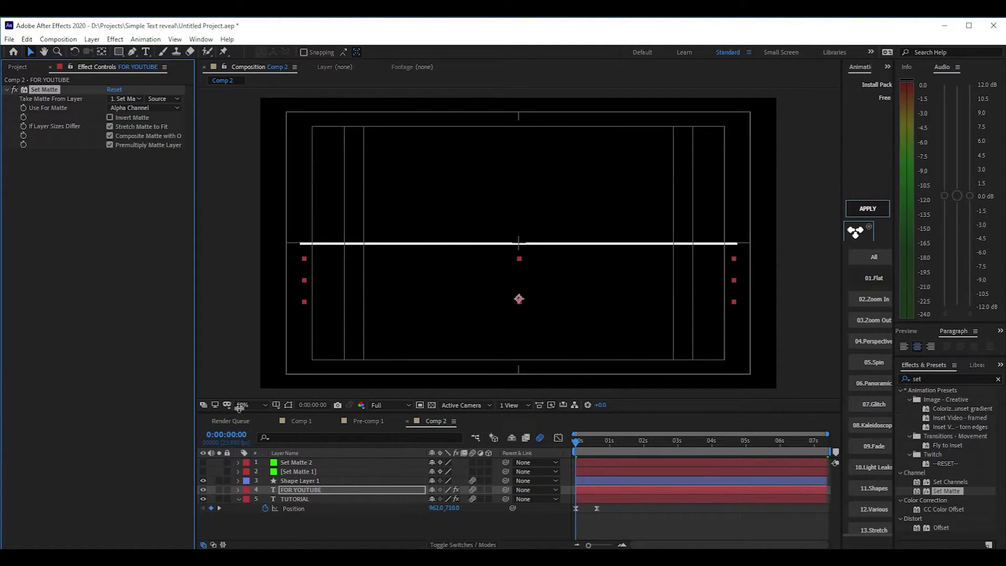
Step: Turn off FOR YOUTUBE's Set Matte effect and set a Position keyframe for the layer at 0:00:00:15
click(14, 90)
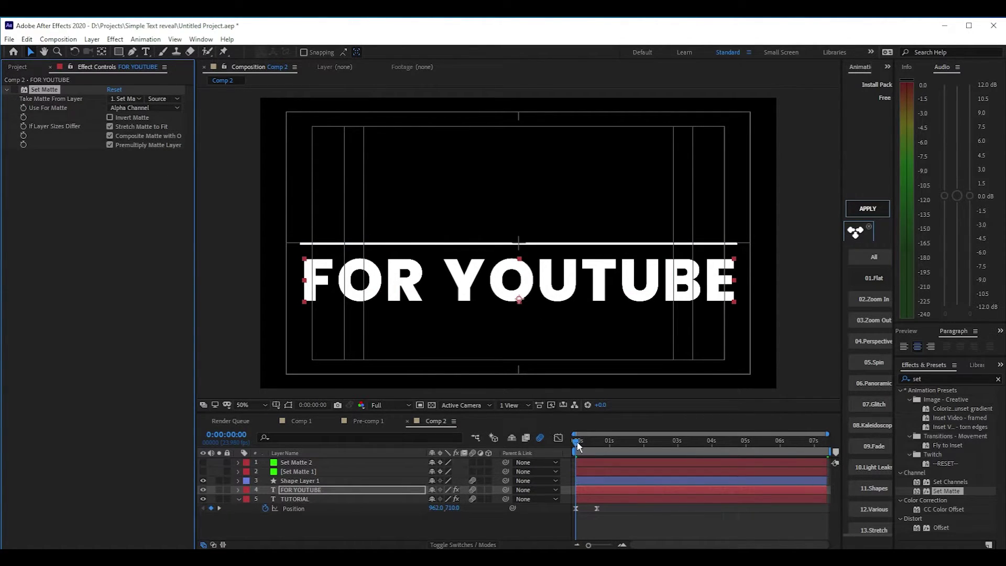
click(313, 490)
key(p)
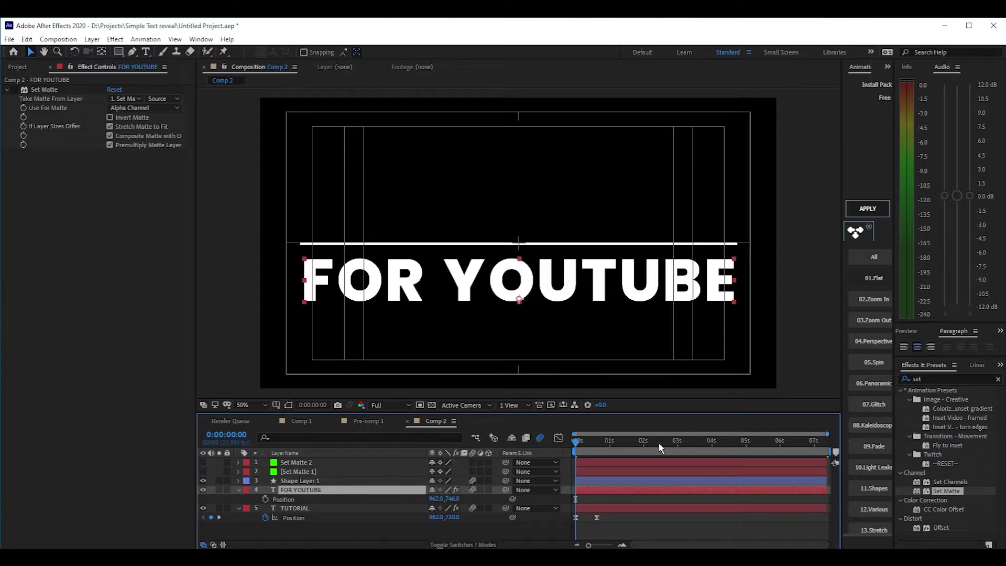
drag(579, 439, 599, 447)
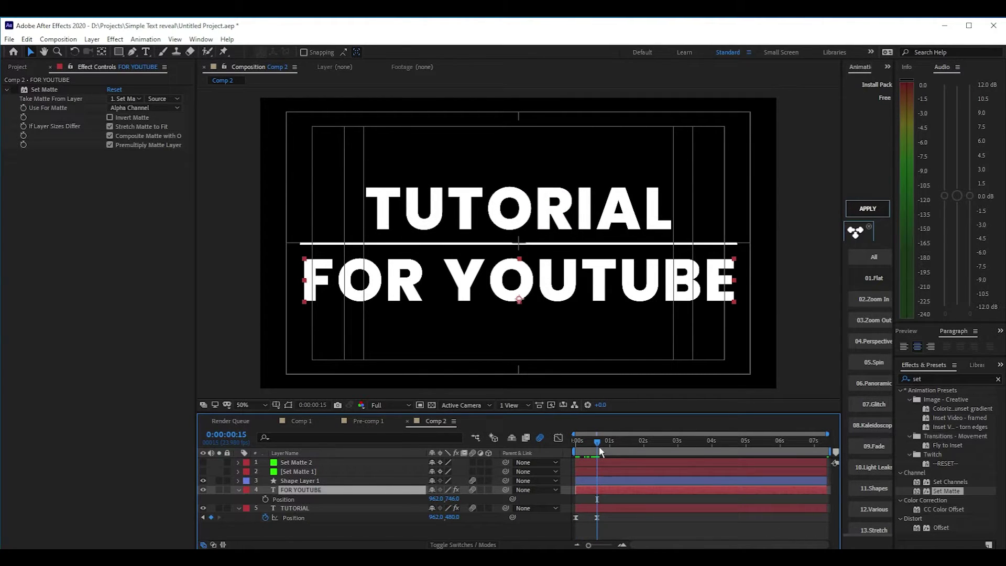
click(265, 498)
click(342, 499)
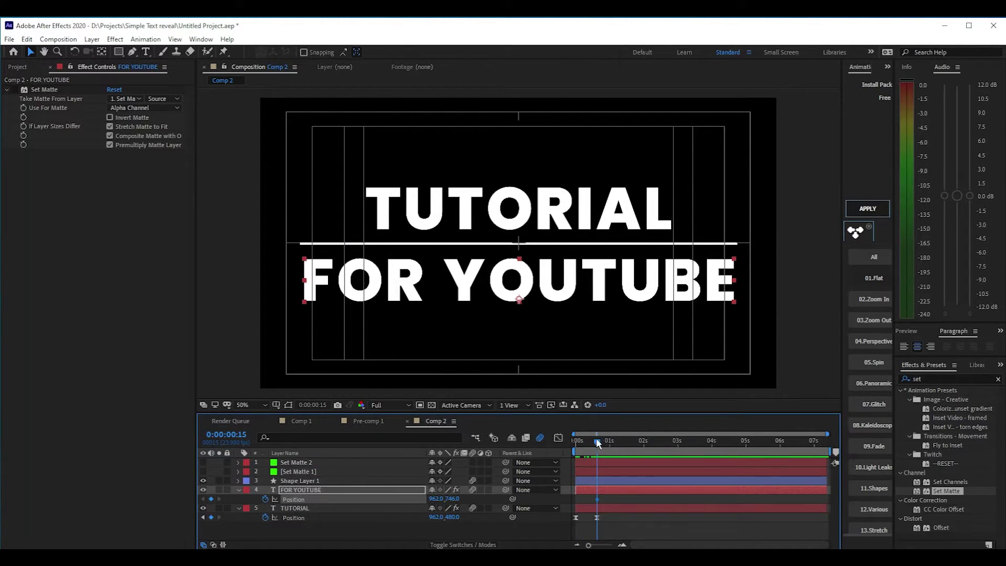
Step: Keyframe FOR YOUTUBE's starting position at 0:00:00:00 by moving the text straight up above the line to about 962, 500
drag(596, 442, 571, 447)
drag(529, 283, 527, 221)
click(17, 90)
click(576, 444)
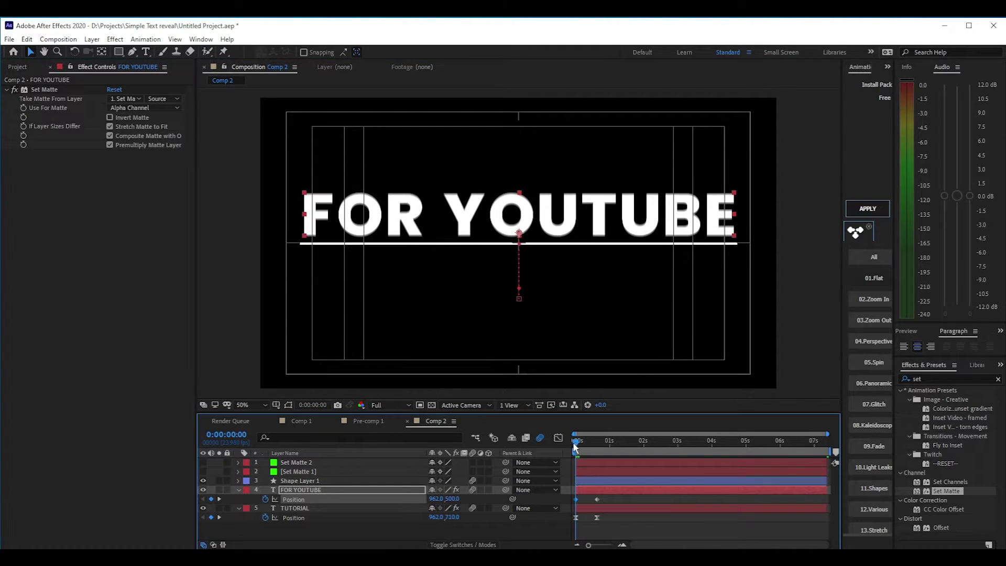
Step: Invert the matte in FOR YOUTUBE's Set Matte effect and return to the start of the composition
mouse_move(569, 442)
mouse_down()
mouse_move(599, 446)
mouse_move(576, 454)
mouse_up()
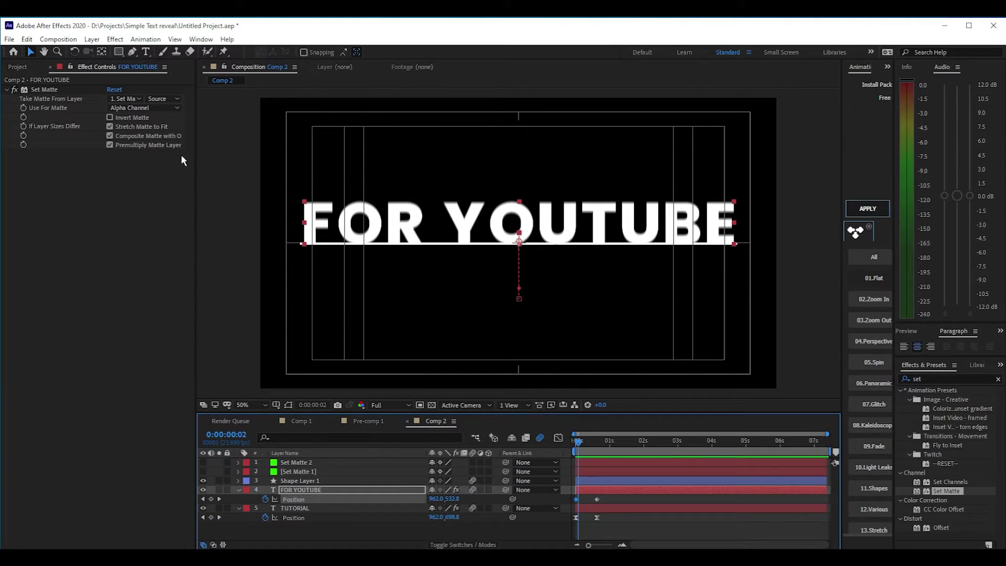
click(110, 118)
drag(578, 443, 558, 454)
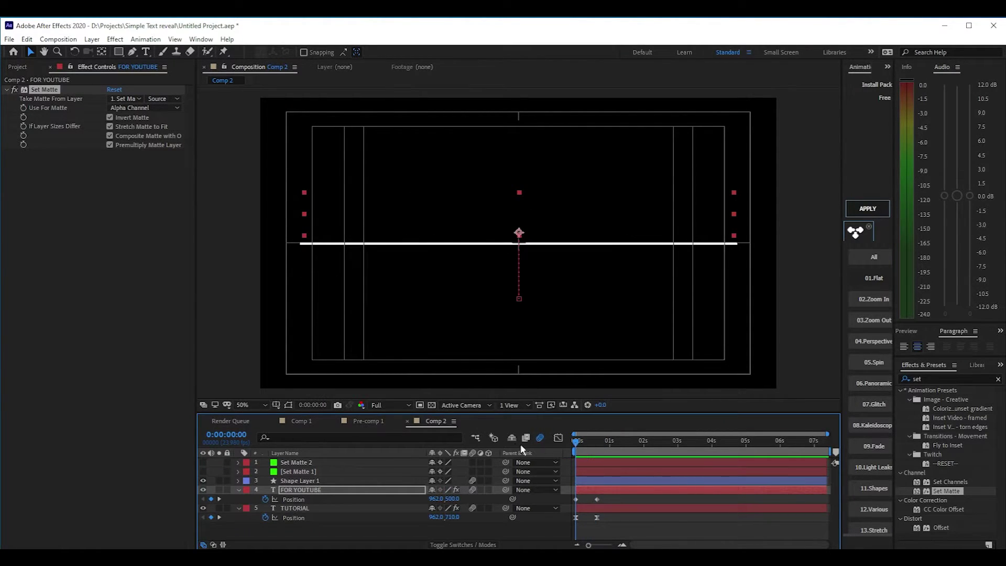
Step: Shift the FOR YOUTUBE and TUTORIAL layers together so that both start at 0:00:00:10
shift+click(301, 508)
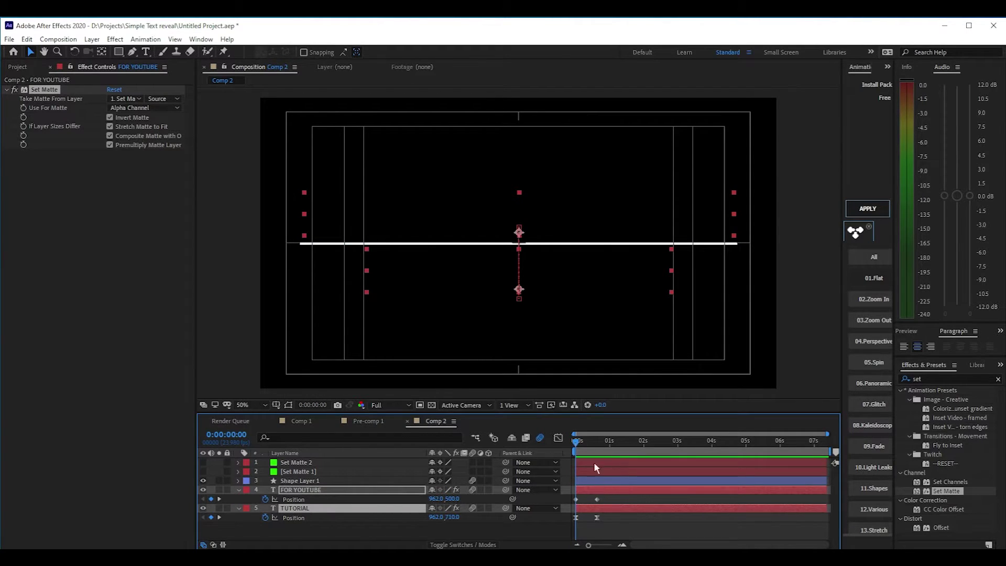
drag(602, 443, 589, 445)
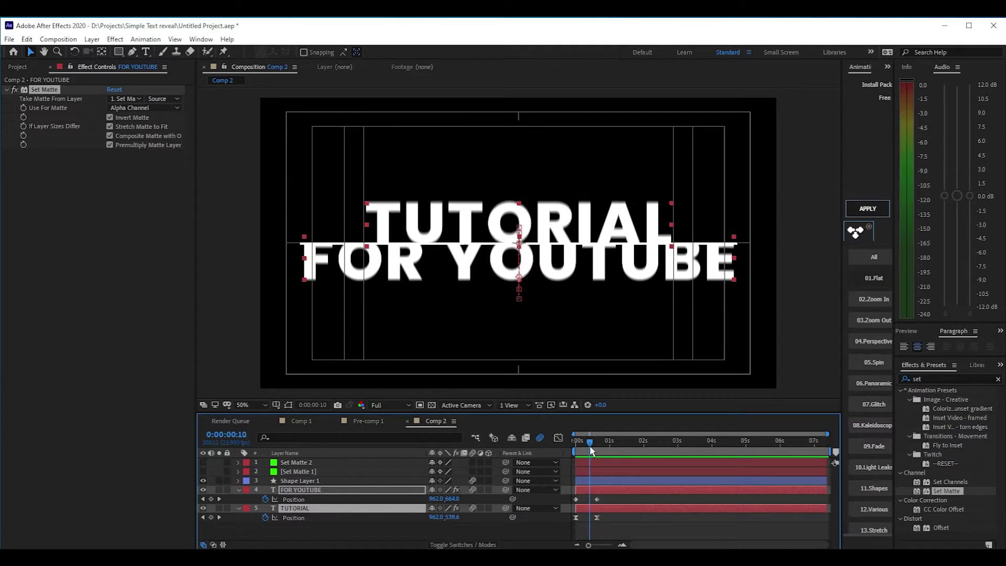
drag(608, 488, 623, 485)
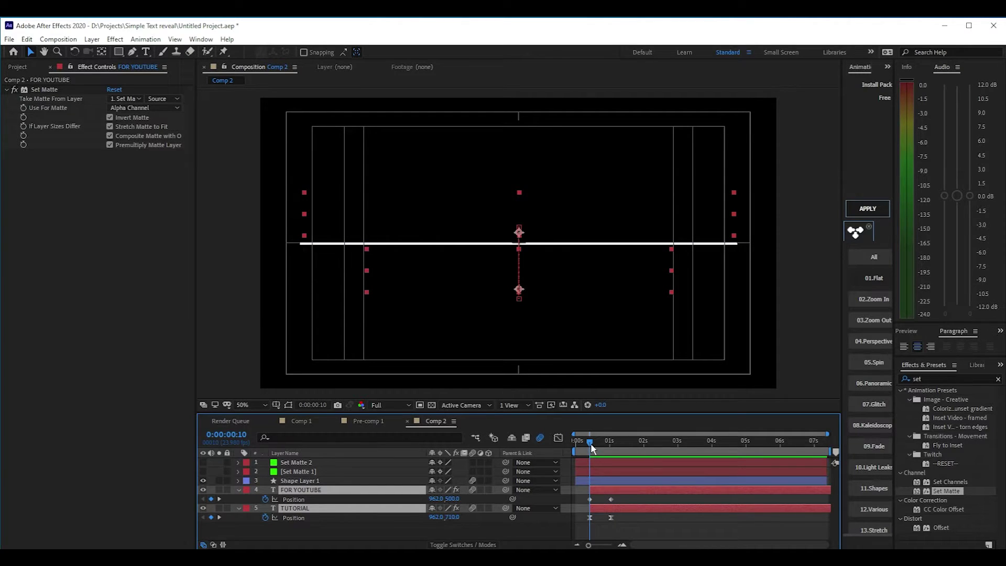
Step: Add a Trim Paths operator to Shape Layer 1 and expand its properties
drag(589, 441, 563, 442)
click(325, 481)
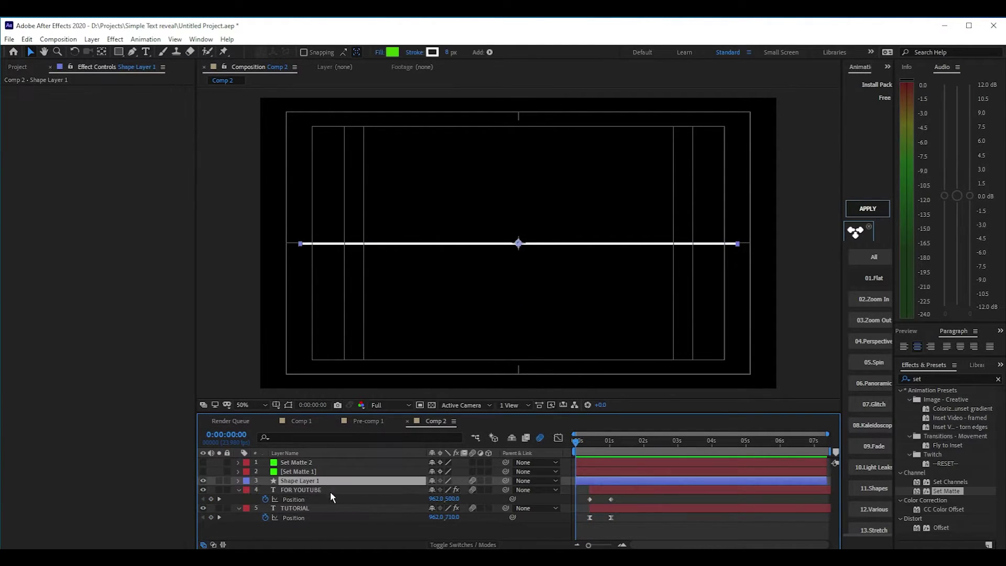
click(238, 480)
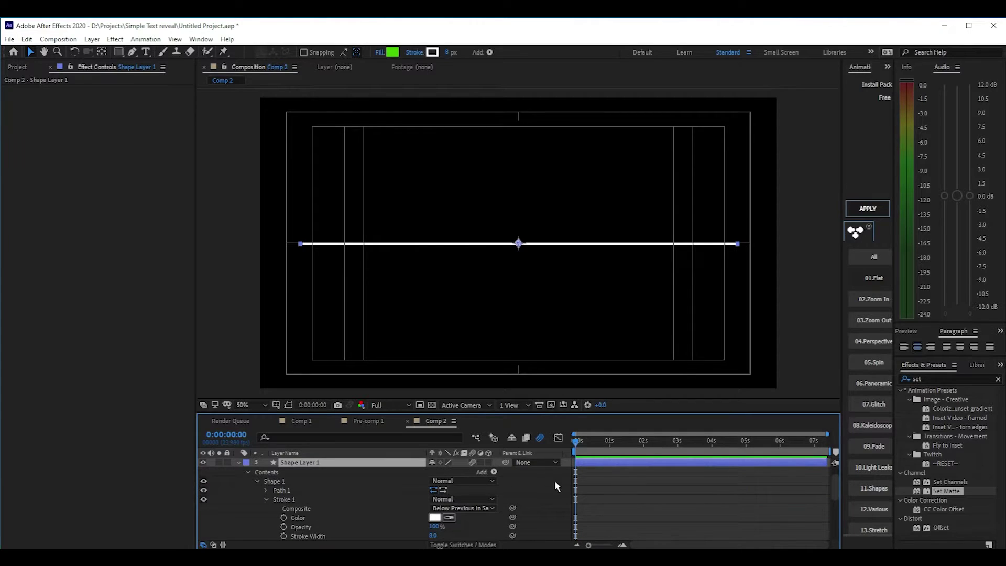
click(494, 472)
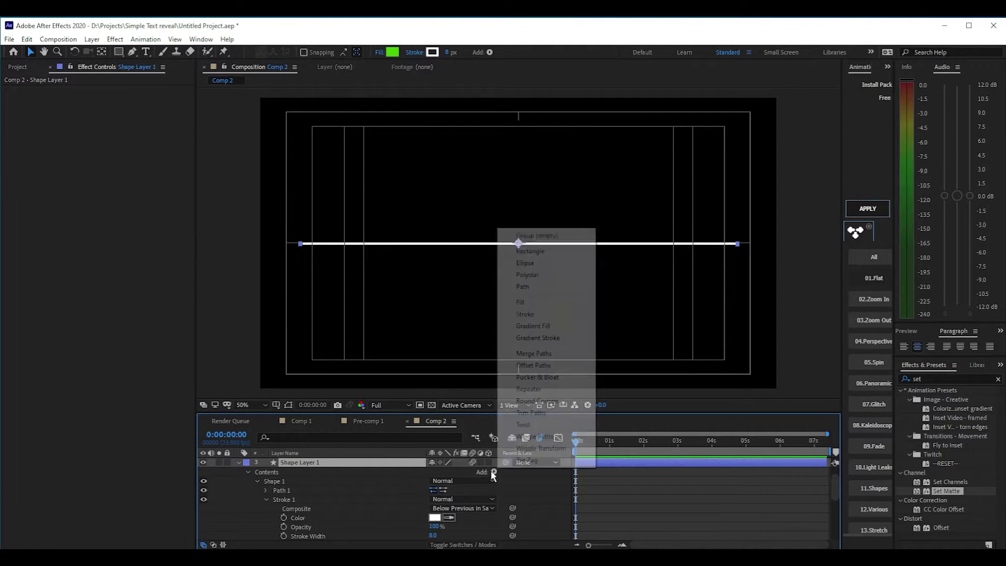
click(543, 413)
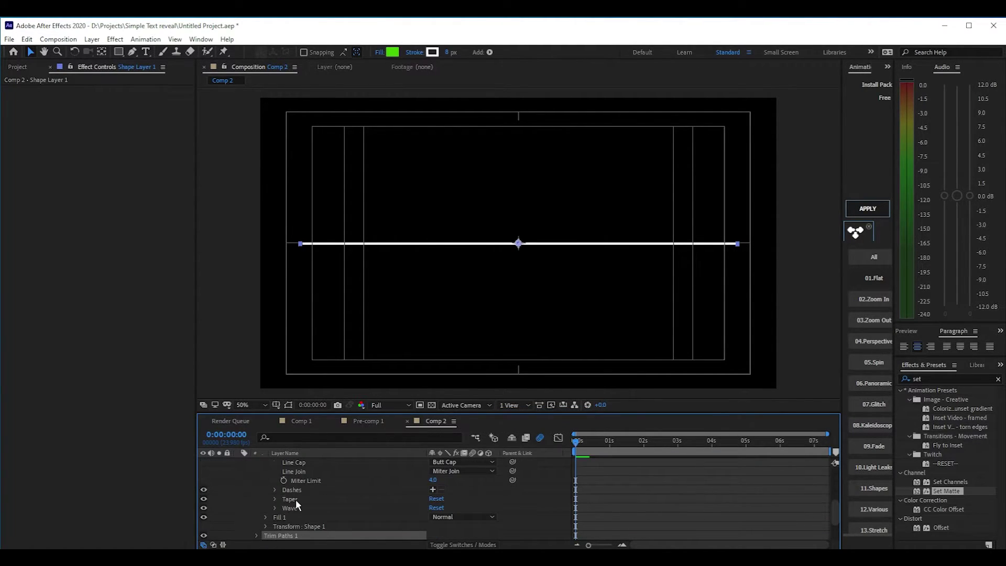
scroll(283, 503, down, 1)
click(256, 508)
scroll(294, 505, down, 1)
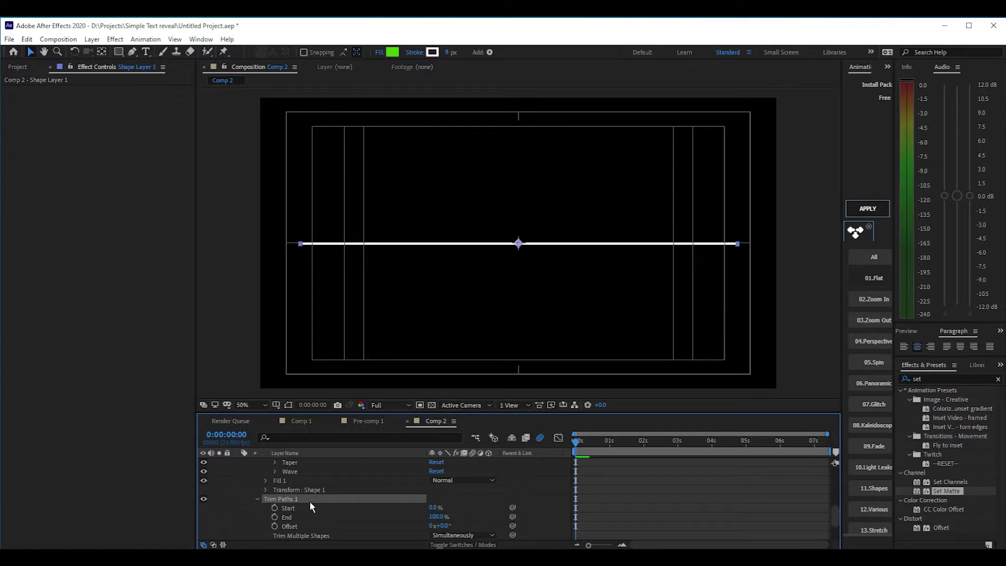
Step: Keyframe the line's Trim Paths End from 0% at 0:00:00:00 to 100% at 0:00:00:10
click(274, 517)
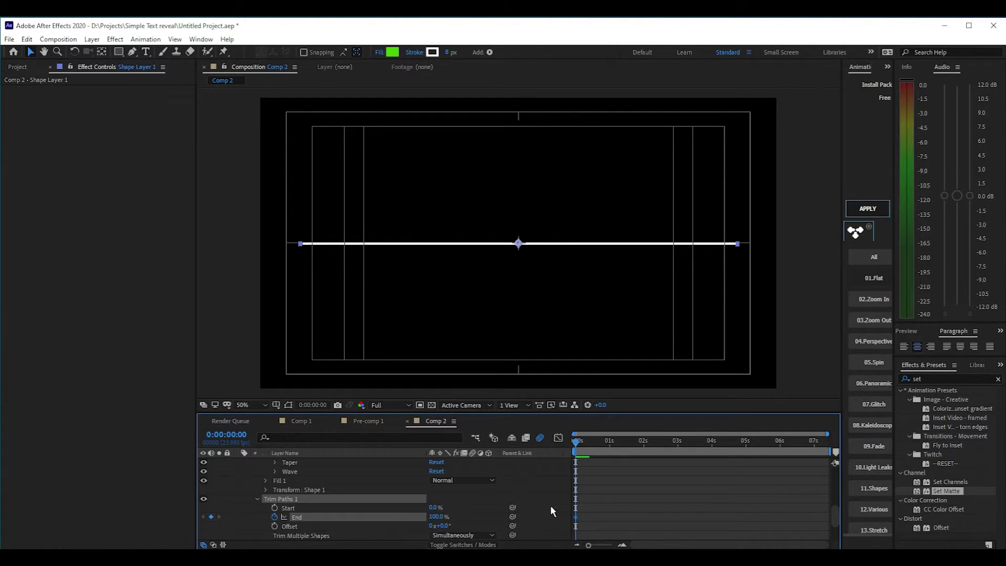
drag(576, 442, 591, 441)
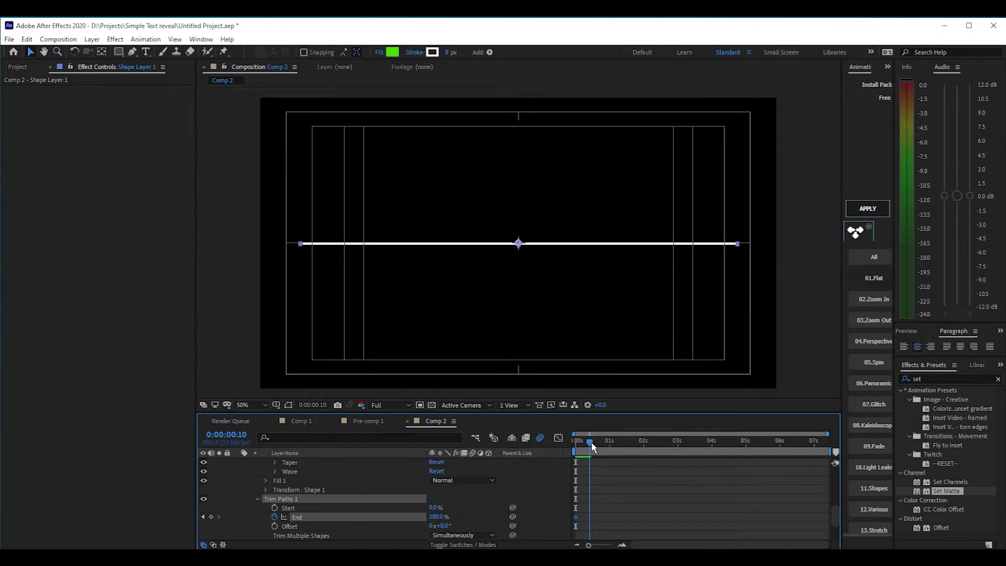
drag(574, 517, 590, 520)
drag(587, 441, 569, 442)
click(436, 516)
text(0)
key(Return)
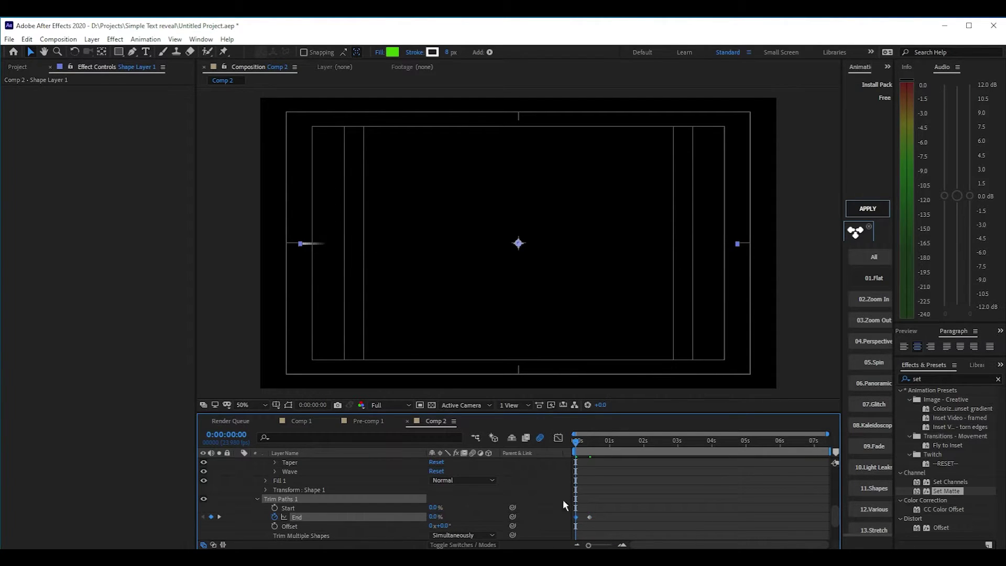
Step: Apply Easy Ease to both Trim Paths End keyframes and preview the animation from the start
drag(606, 514, 545, 532)
key(F9)
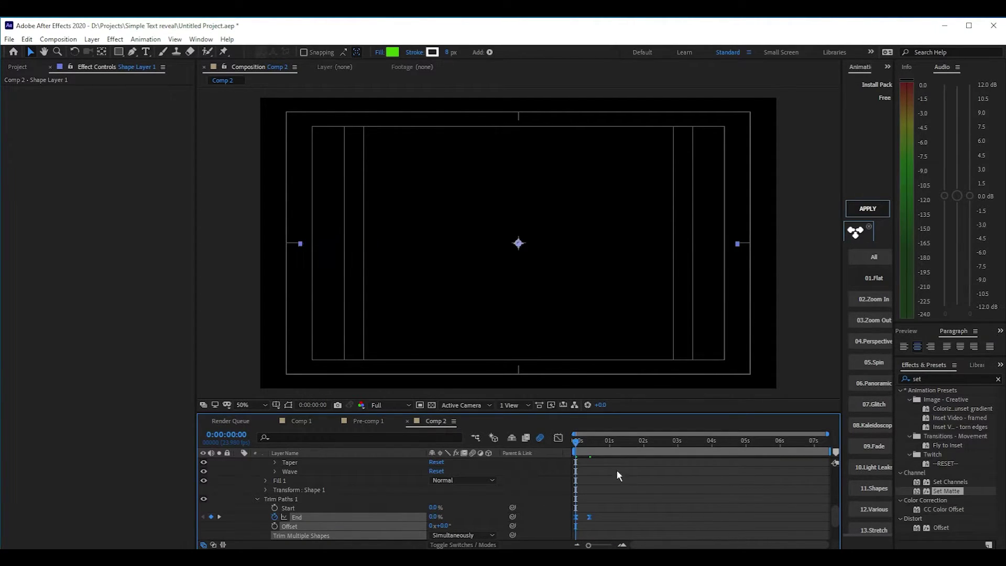
mouse_move(580, 442)
mouse_down()
mouse_move(594, 449)
mouse_move(575, 460)
mouse_up()
key(space)
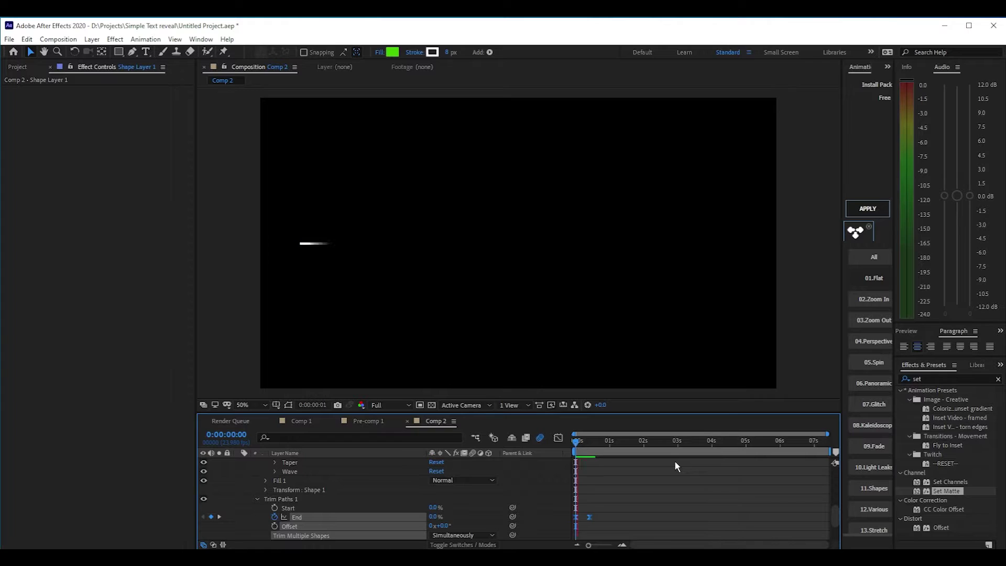
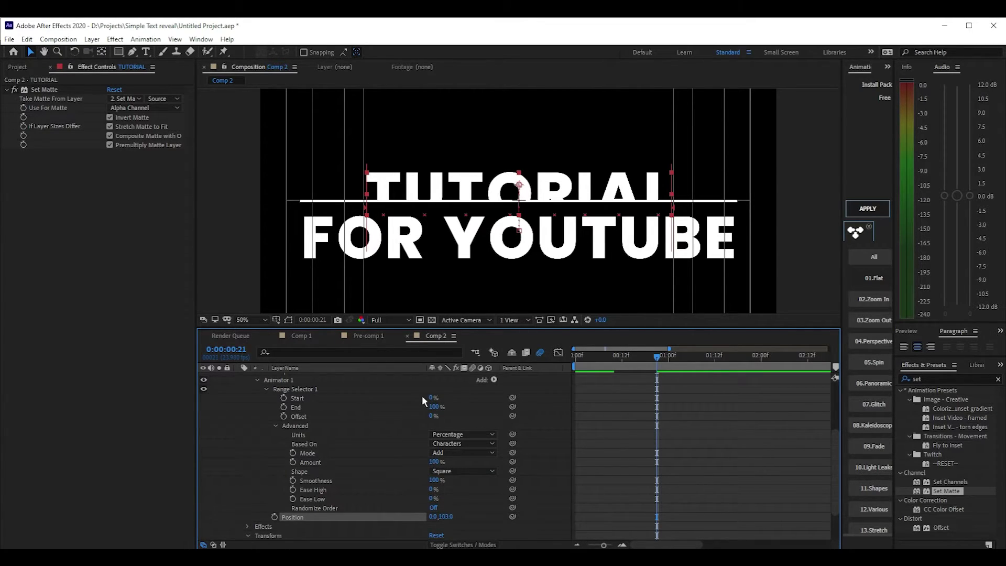
Step: Set the TUTORIAL text animator's range selector Shape to Ramp Up and Ease High to 14%
click(313, 489)
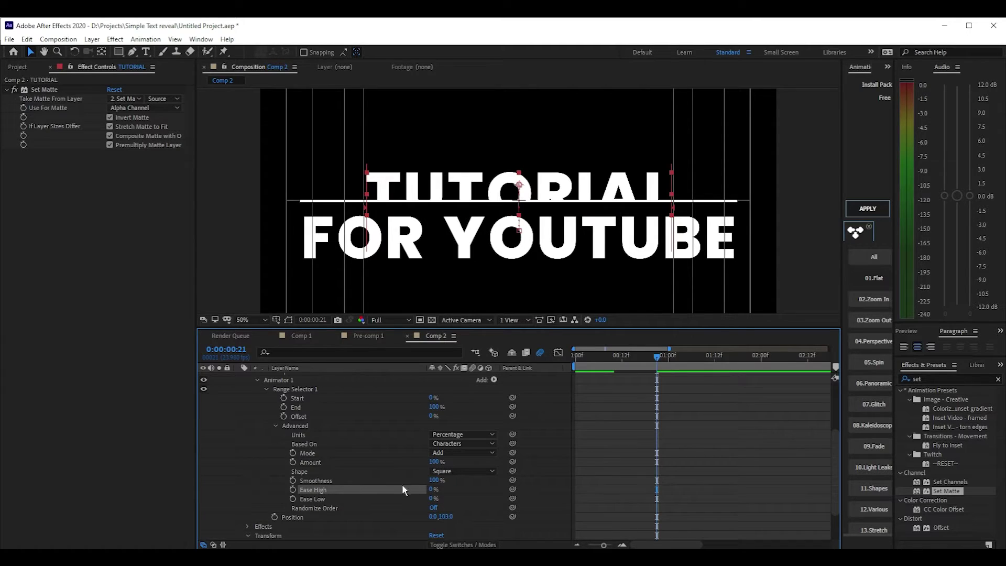
click(461, 471)
click(484, 494)
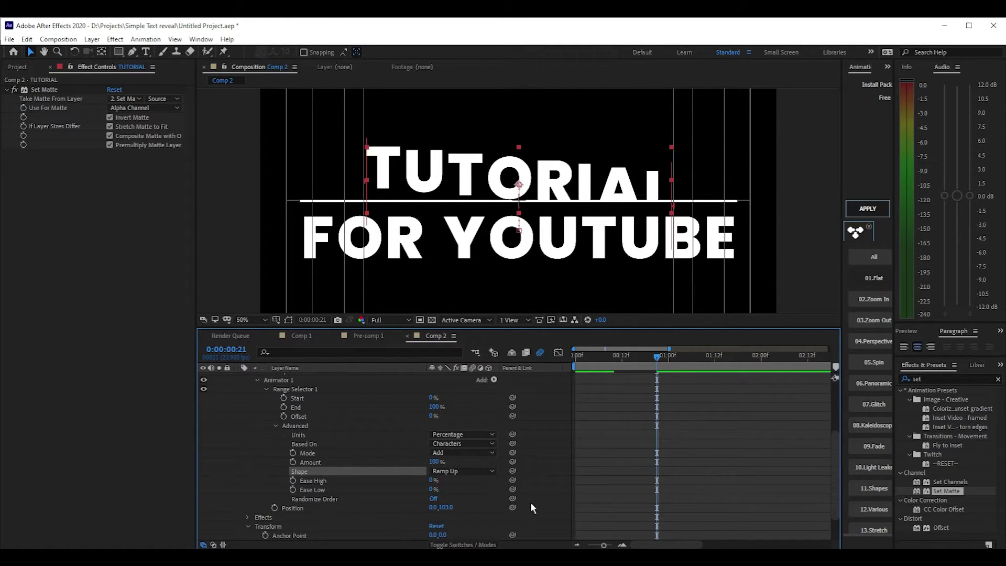
click(312, 480)
click(433, 481)
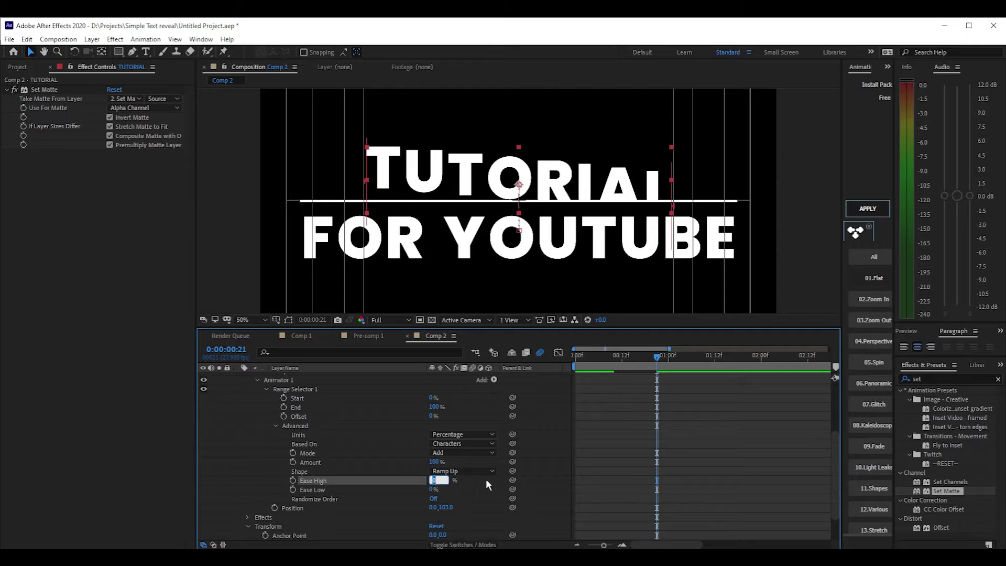
text(14)
key(Return)
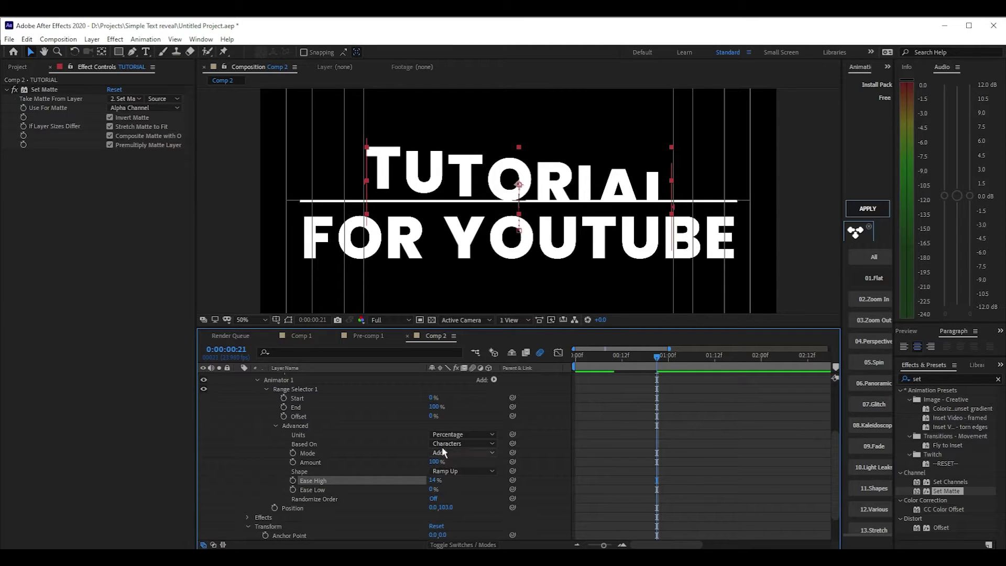
Step: At 0:00:00:10, keyframe the TUTORIAL range selector's Start at 0% and Offset at -100%
scroll(628, 426, up, 1)
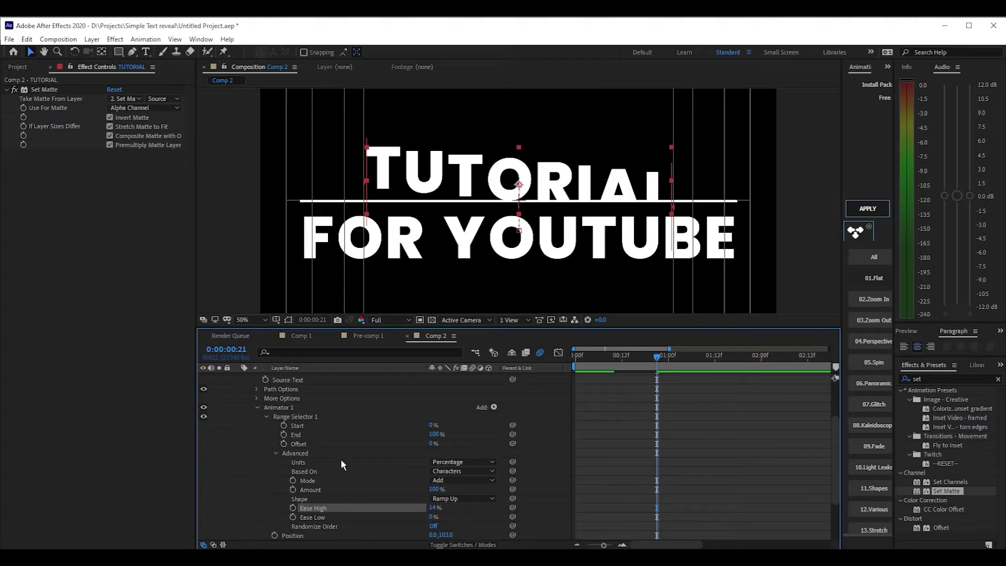
drag(656, 358, 615, 365)
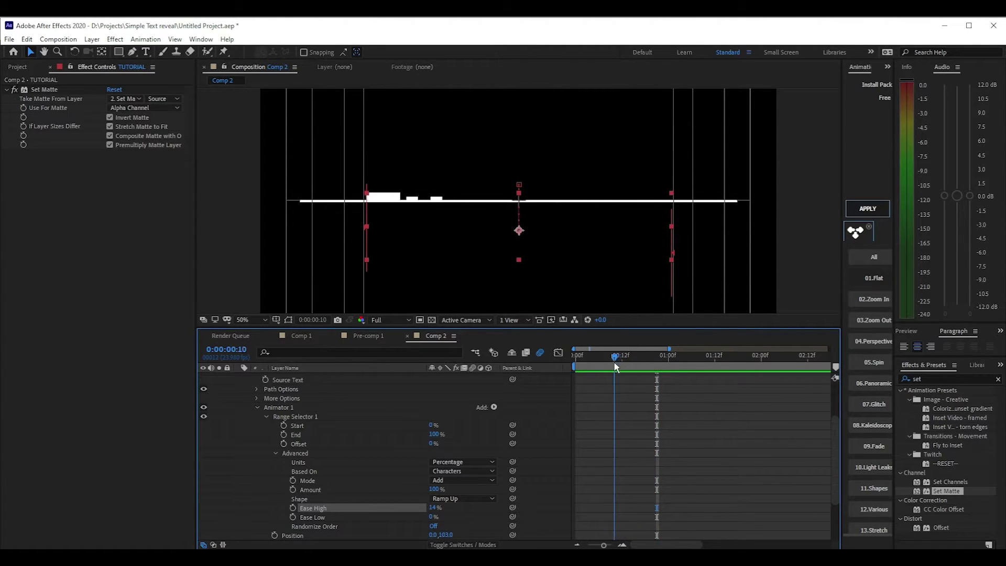
click(284, 425)
click(283, 443)
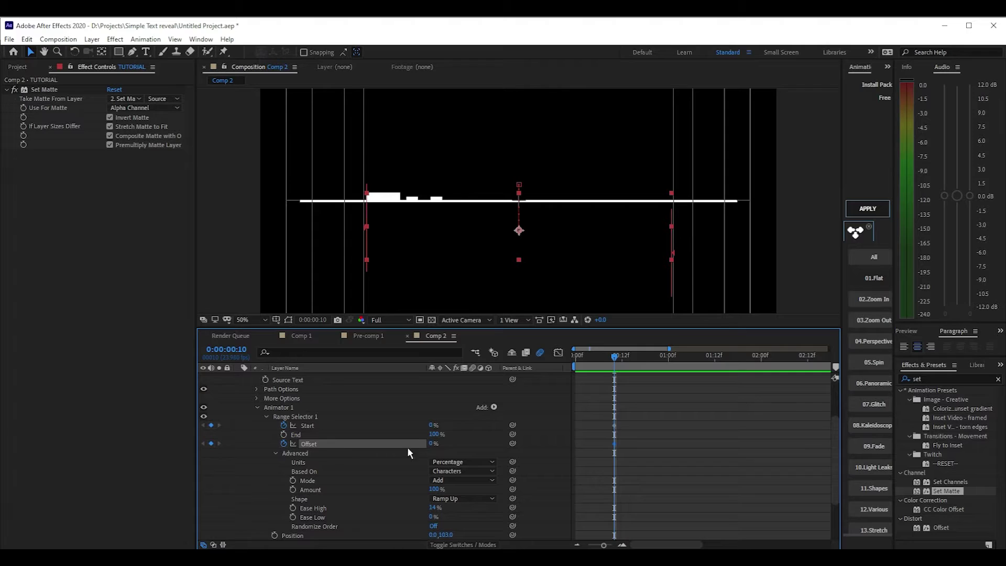
click(430, 445)
text(-100)
key(Return)
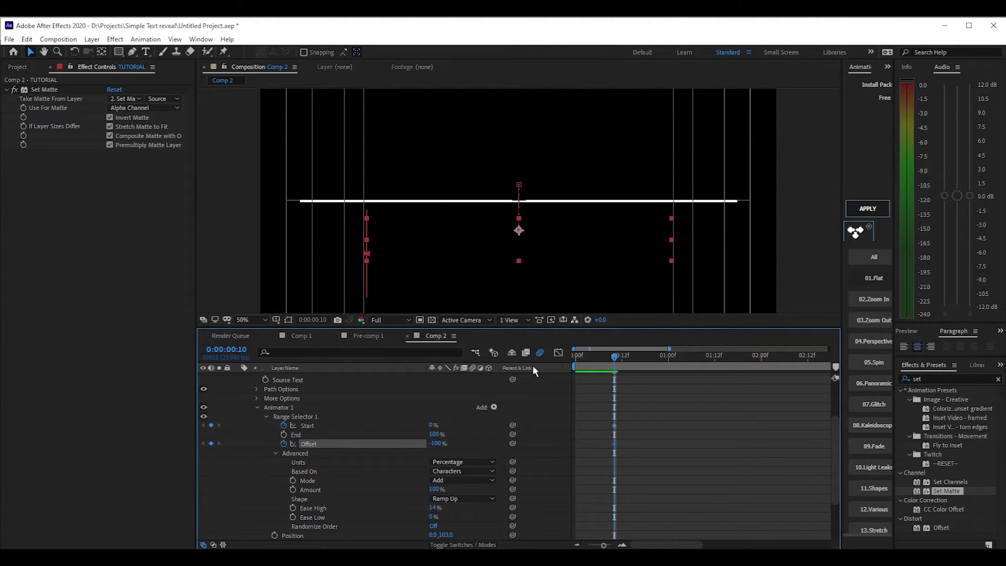
Step: At 0:00:01:01, keyframe the TUTORIAL range selector's Offset at 0% and Start at 100%, then select all four keyframes
drag(617, 357, 673, 361)
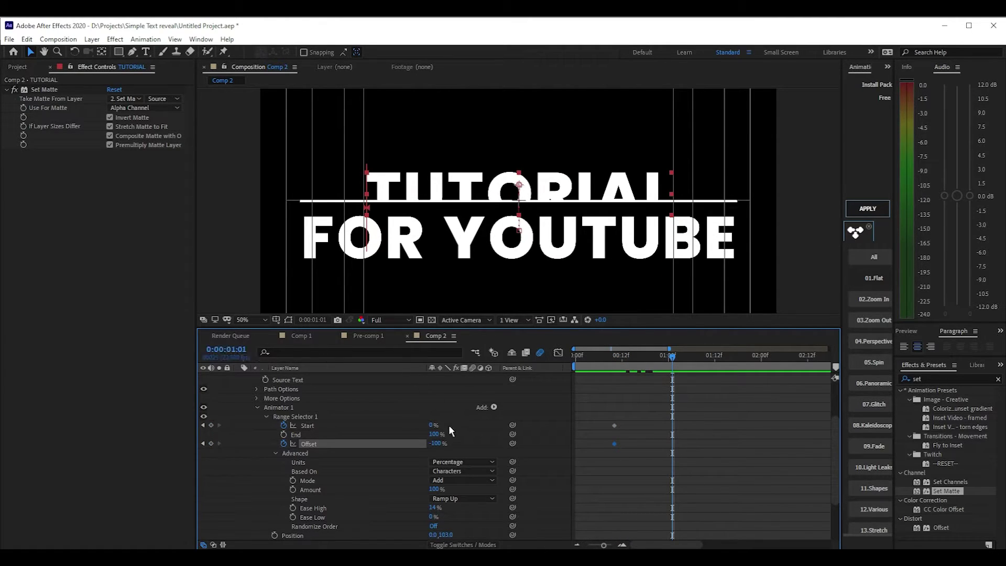
click(435, 443)
text(0)
key(Return)
click(434, 424)
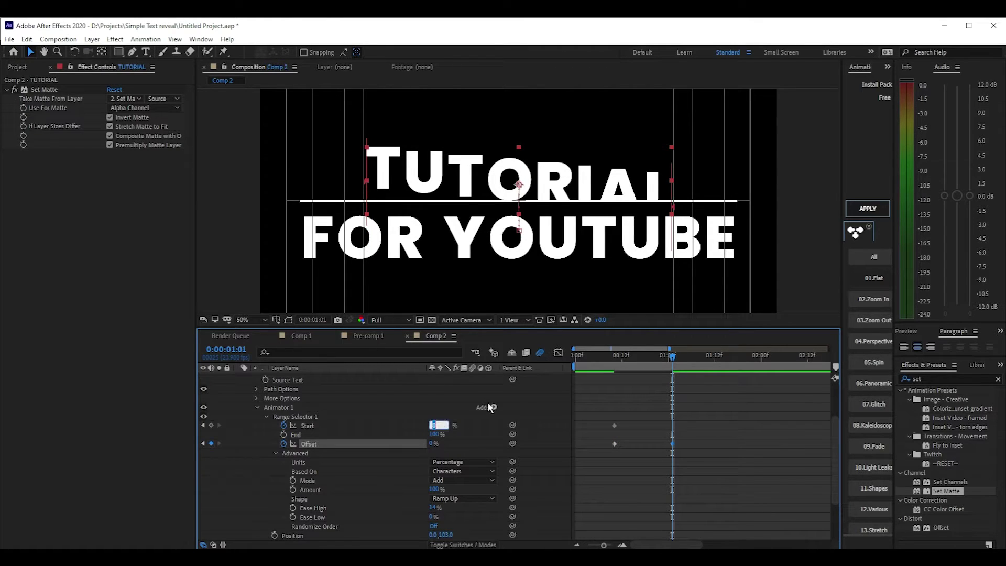
text(100)
key(Return)
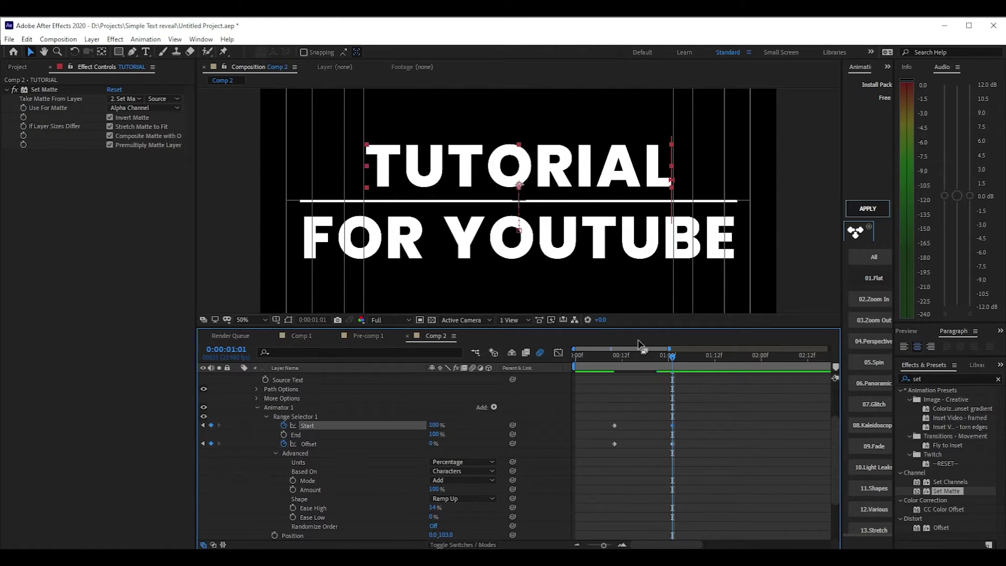
drag(699, 455, 601, 413)
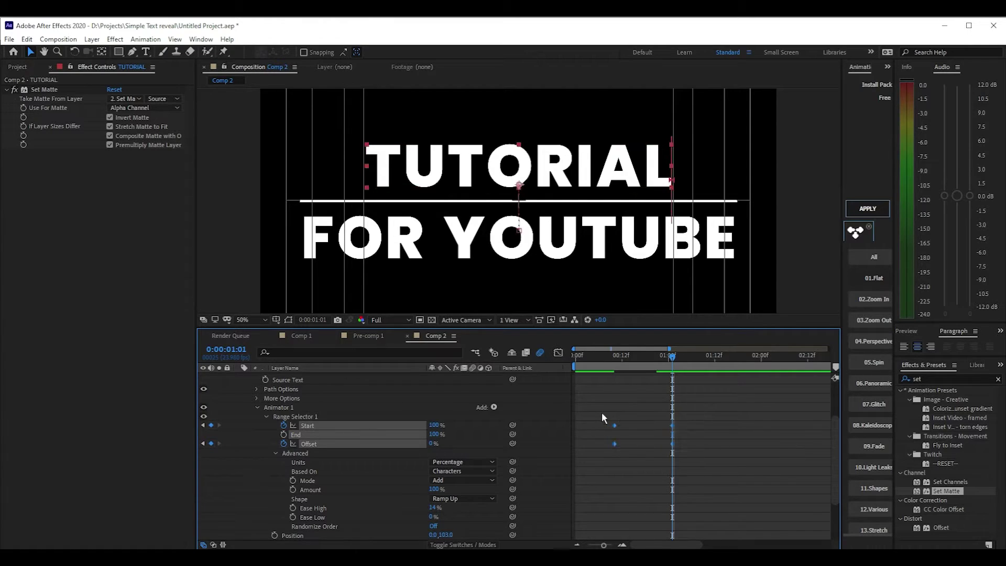
mouse_move(675, 360)
mouse_down()
mouse_move(585, 366)
mouse_move(658, 360)
mouse_move(667, 362)
mouse_move(627, 378)
mouse_move(665, 372)
mouse_up()
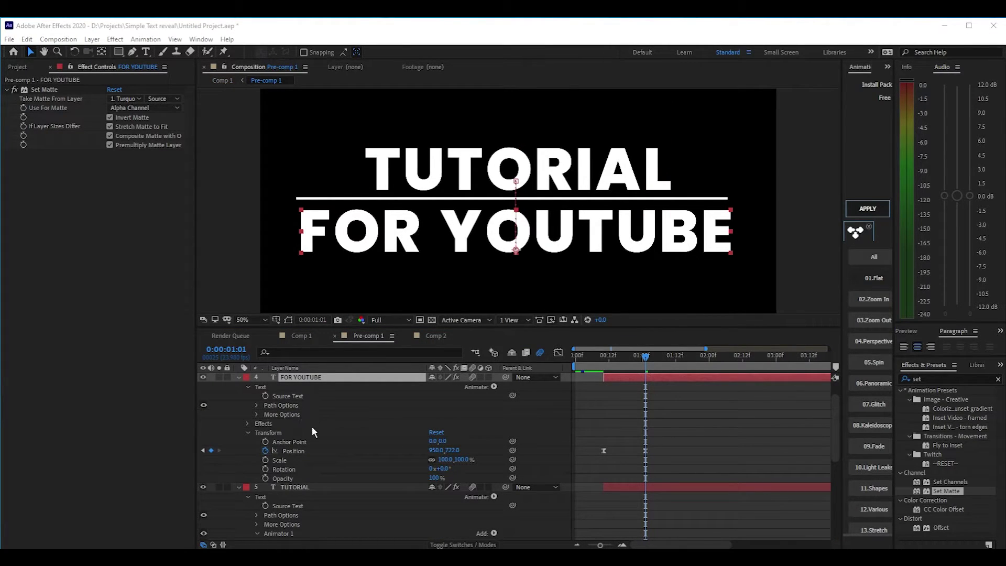
scroll(312, 426, up, 3)
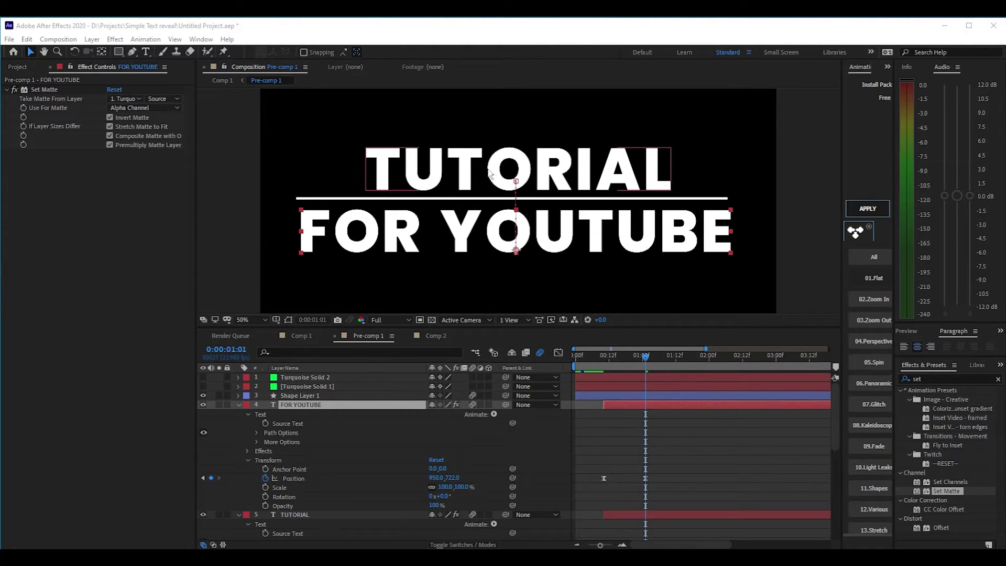
click(493, 413)
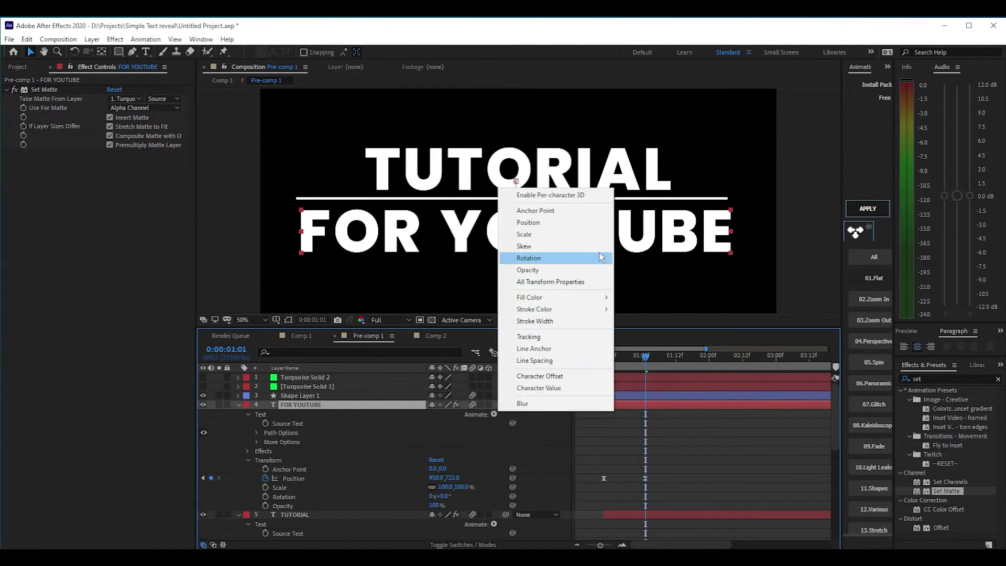
click(524, 234)
key(ctrl+z)
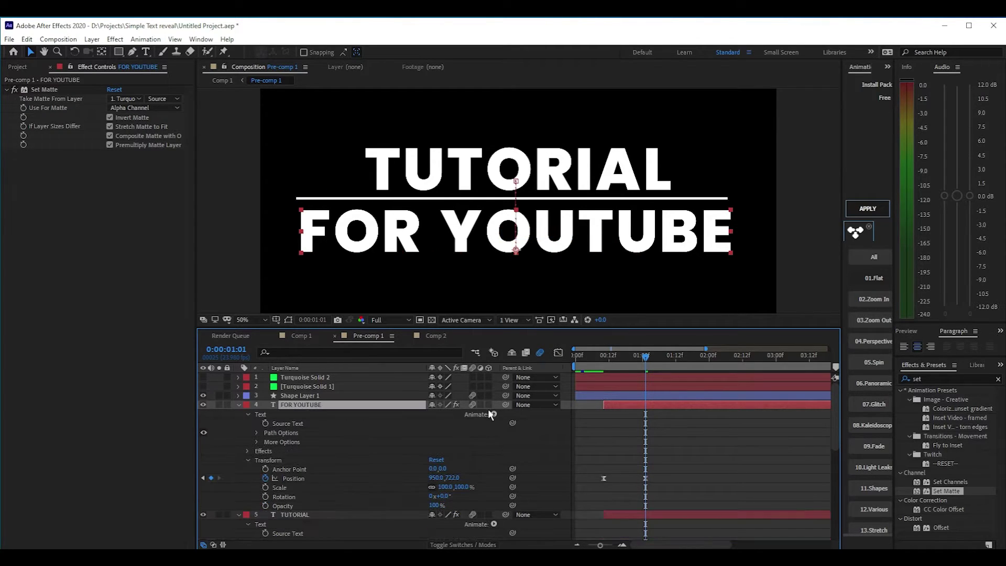
Step: Add a Position text animator to the FOR YOUTUBE layer in Pre-comp 1 and set its vertical value to -140
click(493, 413)
click(550, 224)
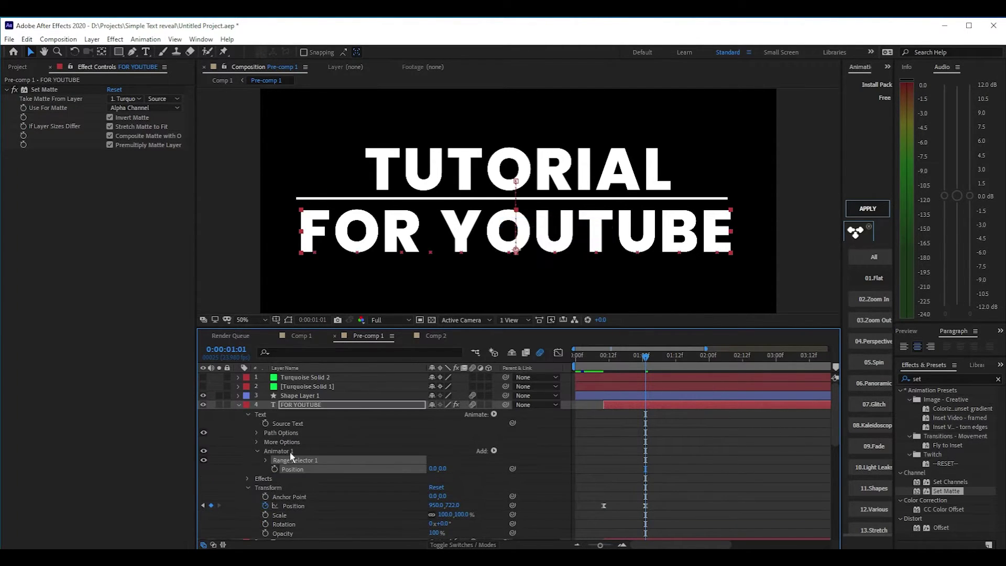
click(448, 468)
text(-140)
key(Return)
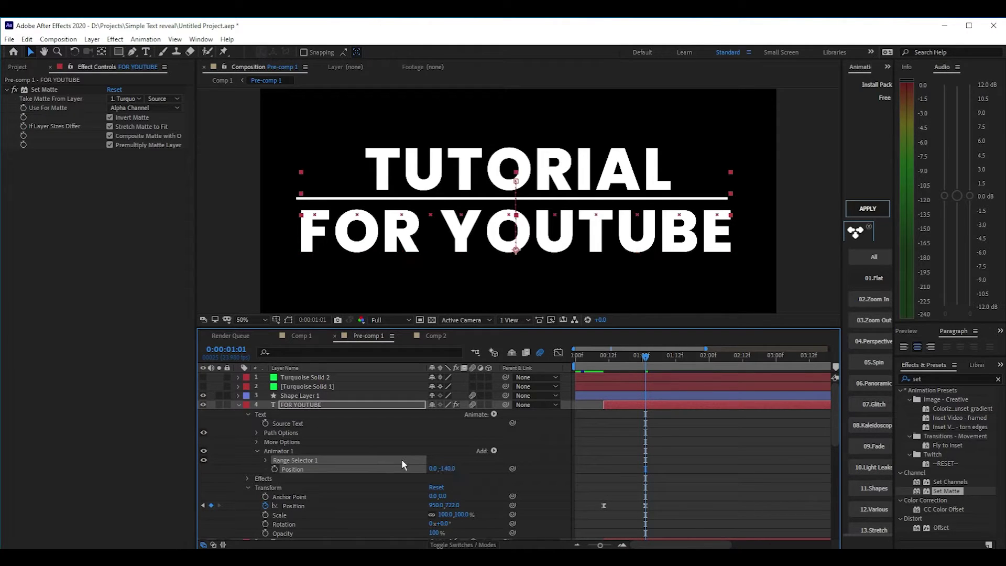
Step: At 0:00:00:10, enable keyframing for Start, End and Offset in FOR YOUTUBE's range selector and set Start to 100%
click(265, 460)
click(274, 495)
scroll(301, 456, down, 3)
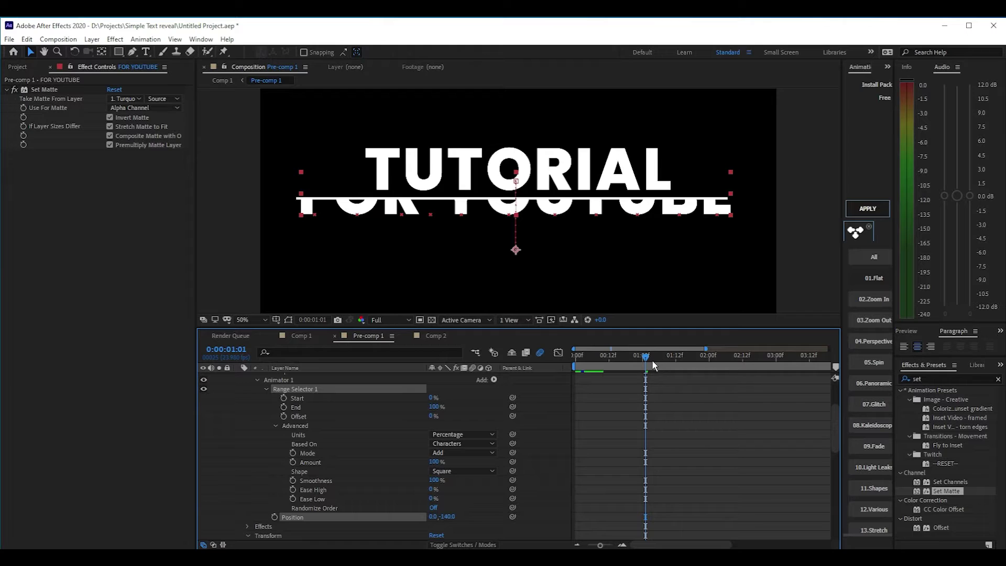
drag(653, 360, 601, 362)
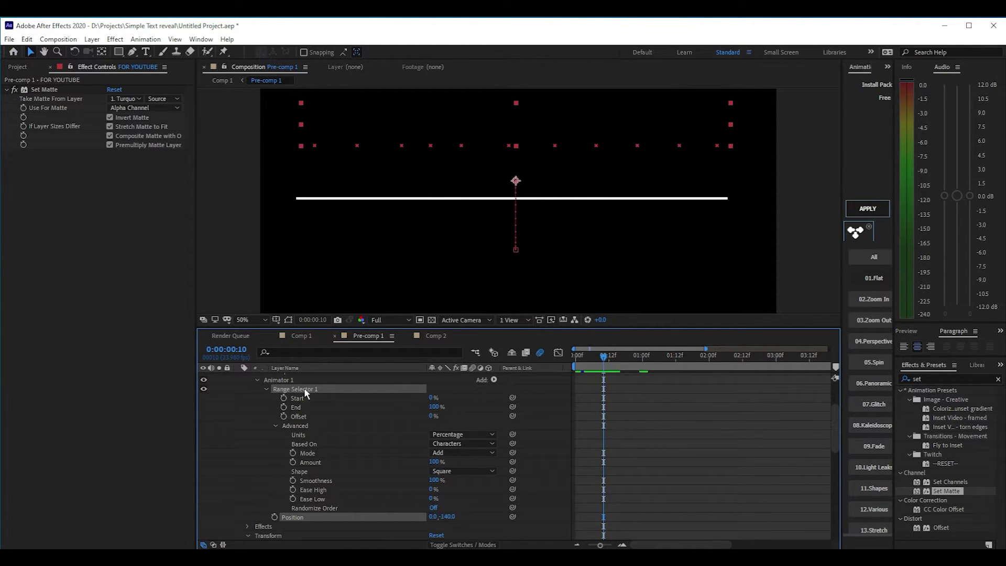
drag(283, 399, 283, 417)
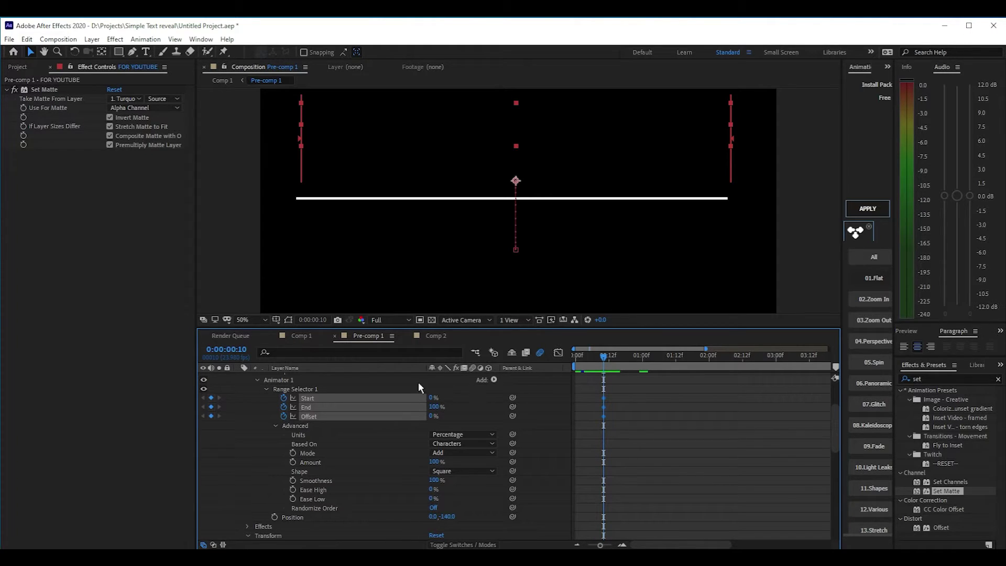
click(454, 397)
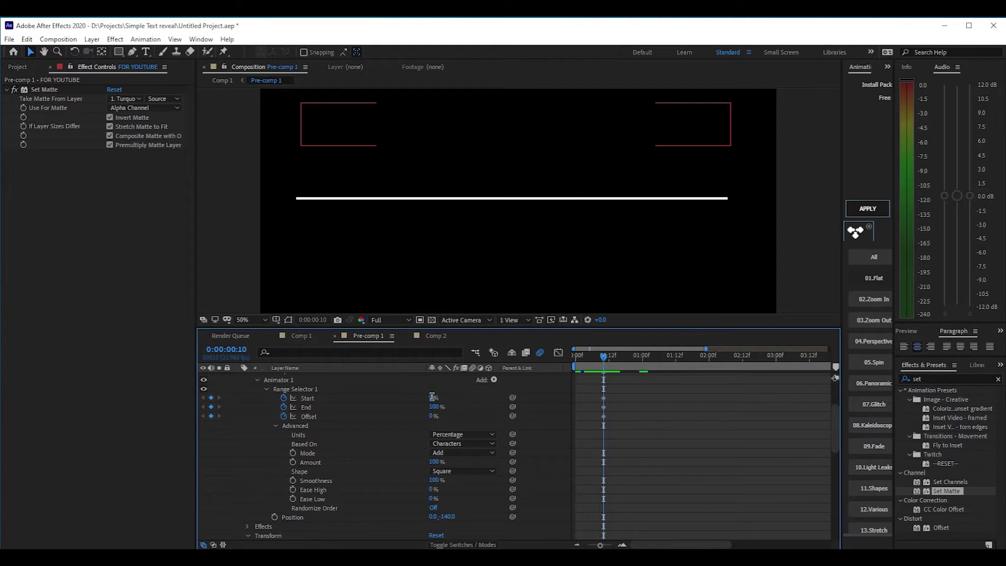
click(456, 396)
text(100)
key(Return)
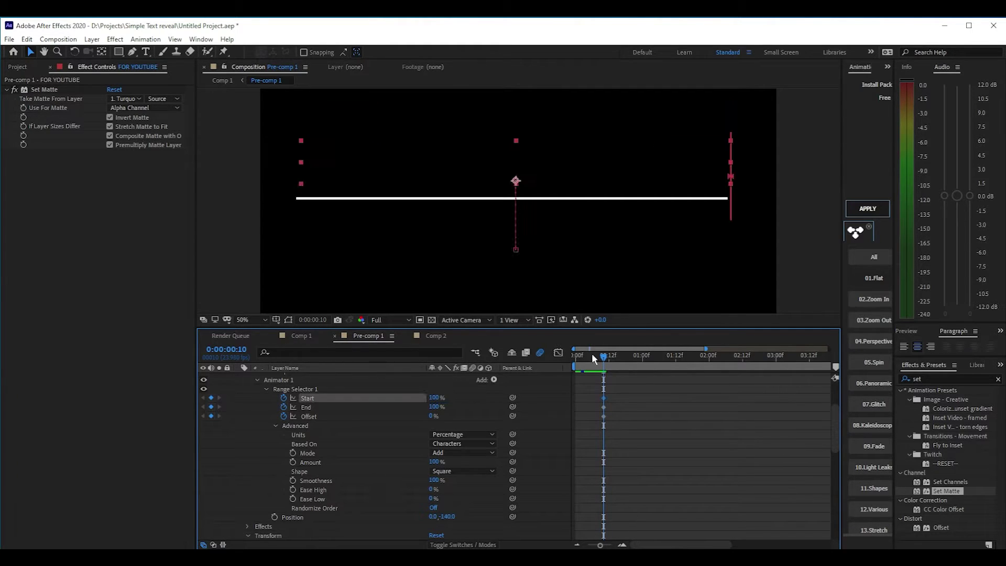
Step: Keyframe the FOR YOUTUBE range selector's Start at 0% at 0:00:01:01 and at 100% at 0:00:00:17
drag(604, 357, 643, 360)
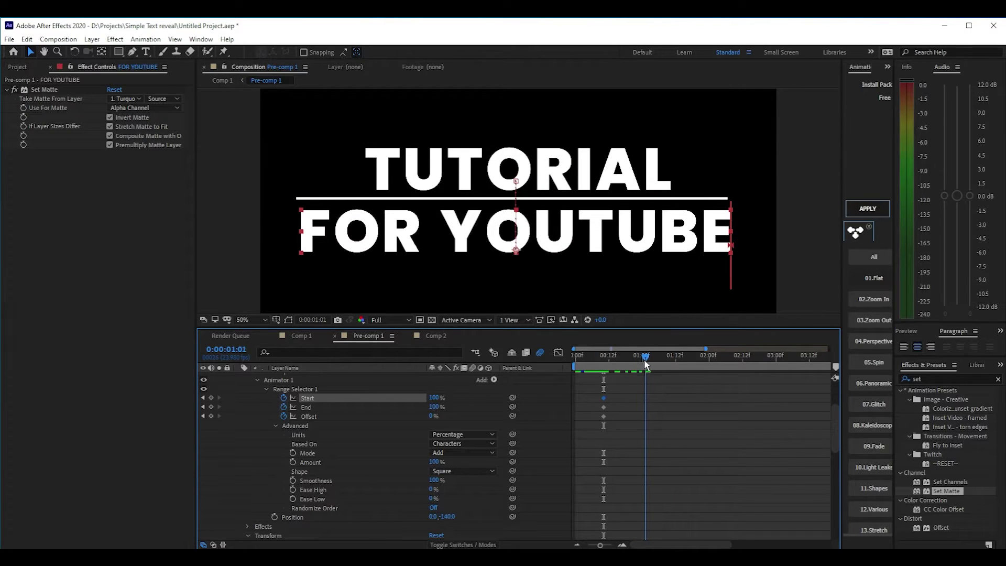
click(435, 398)
text(0)
key(Return)
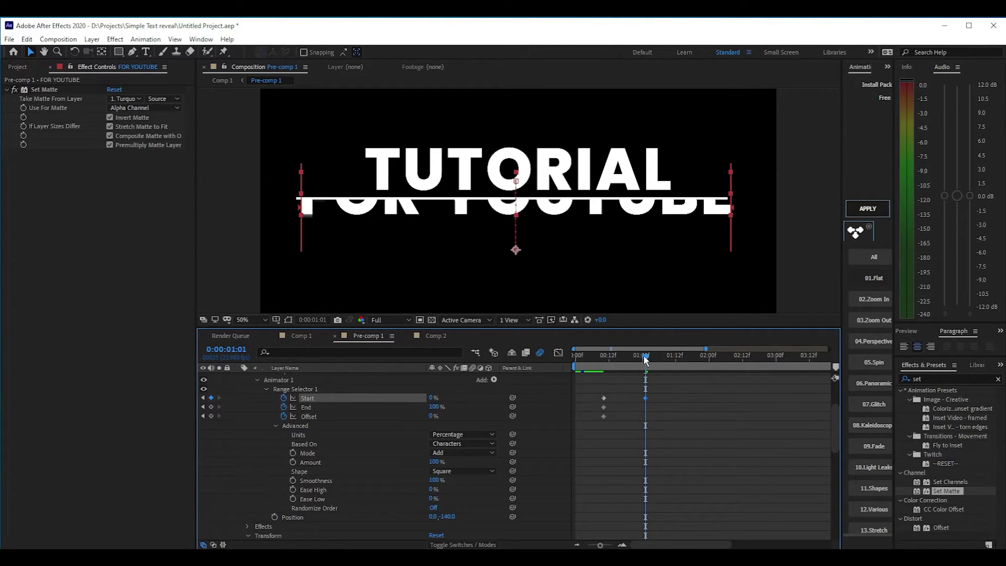
drag(645, 358, 619, 362)
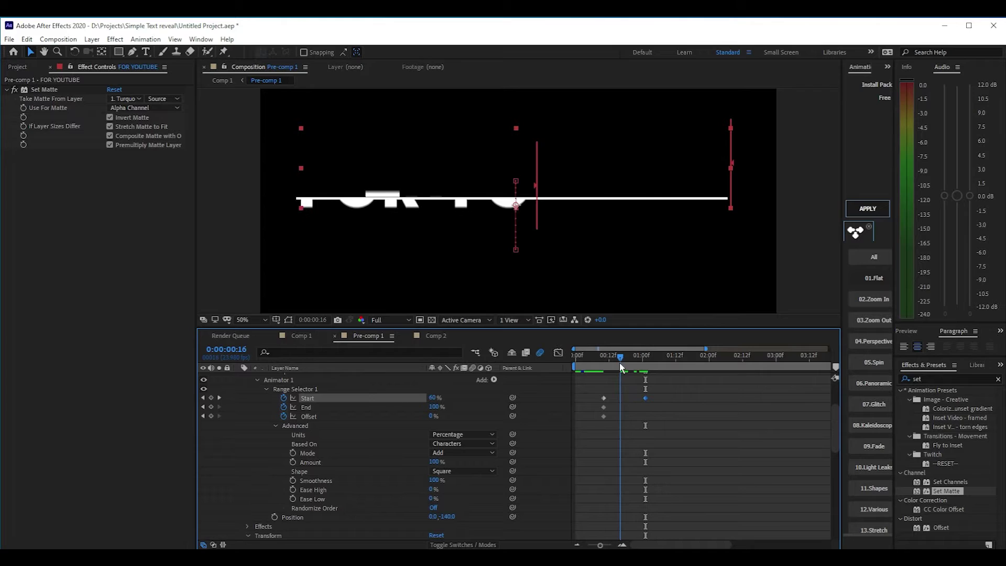
click(435, 398)
text(100)
key(Return)
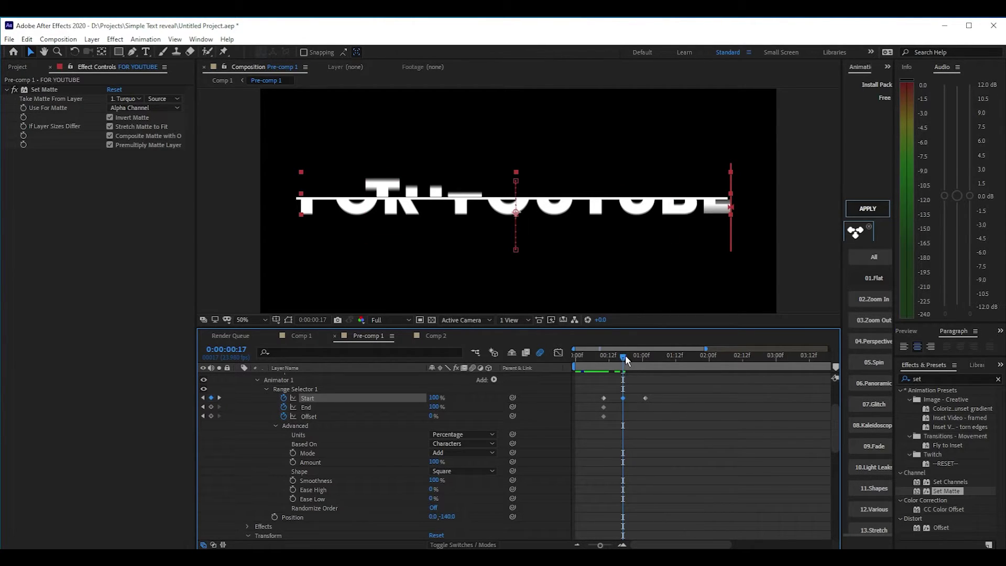
Step: Keyframe the FOR YOUTUBE range selector's Offset at 0% at 0:00:01:01 and at 83% at 0:00:00:10
drag(624, 357, 645, 356)
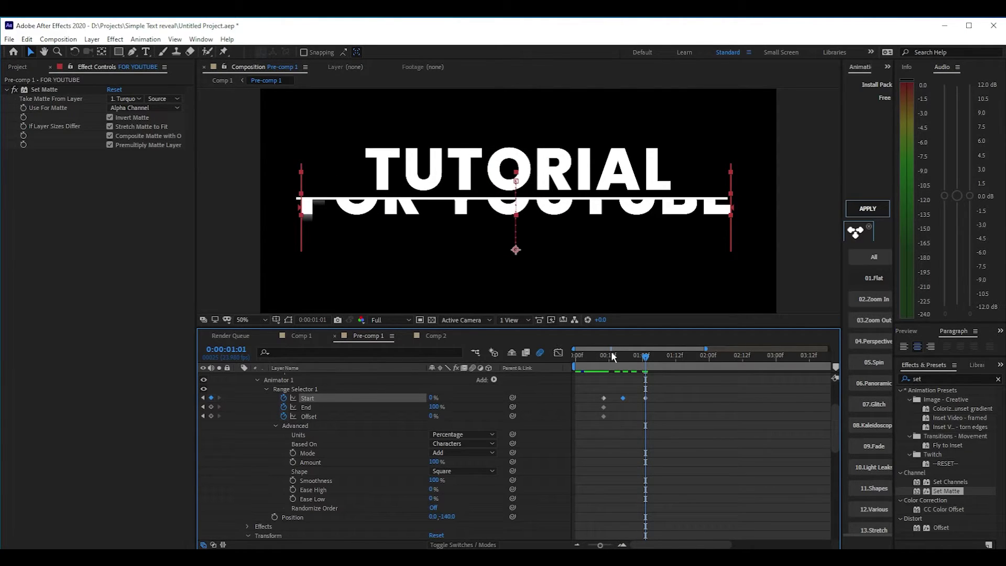
click(211, 416)
click(607, 360)
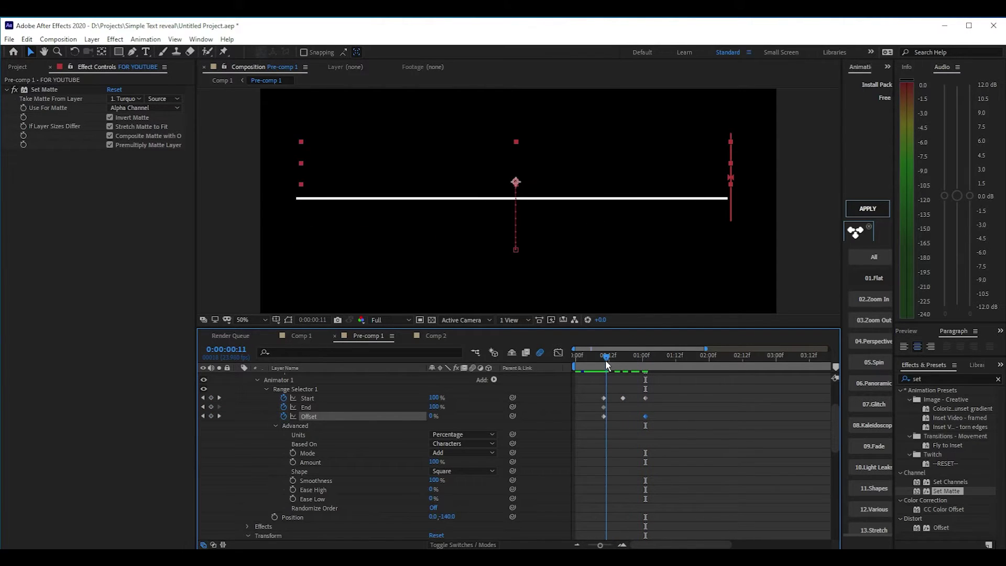
click(605, 360)
click(432, 415)
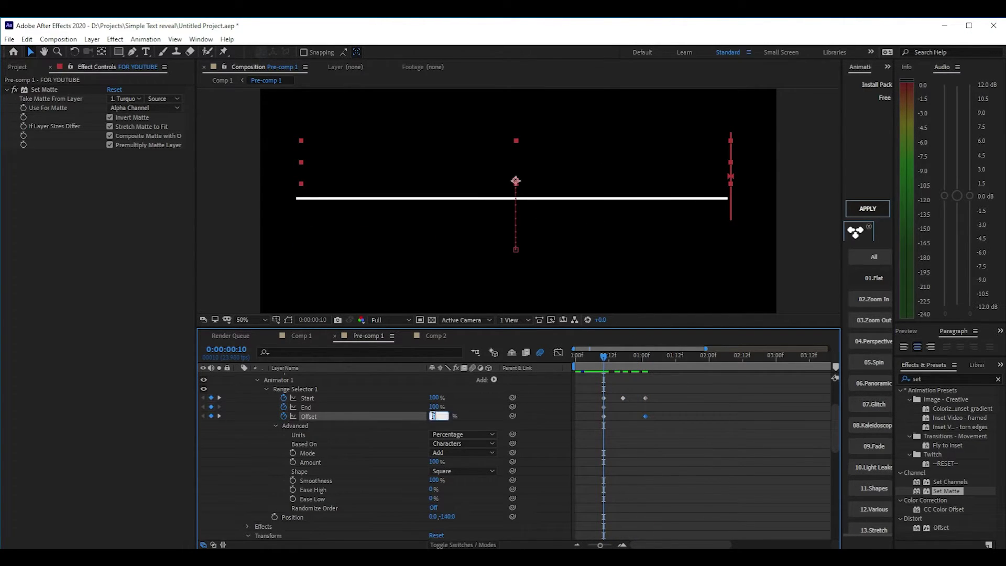
text(83)
key(Return)
Step: Keyframe the range selector's End at 0% at 0:00:01:01 and apply Easy Ease to all Start, End and Offset keyframes
drag(604, 368, 645, 358)
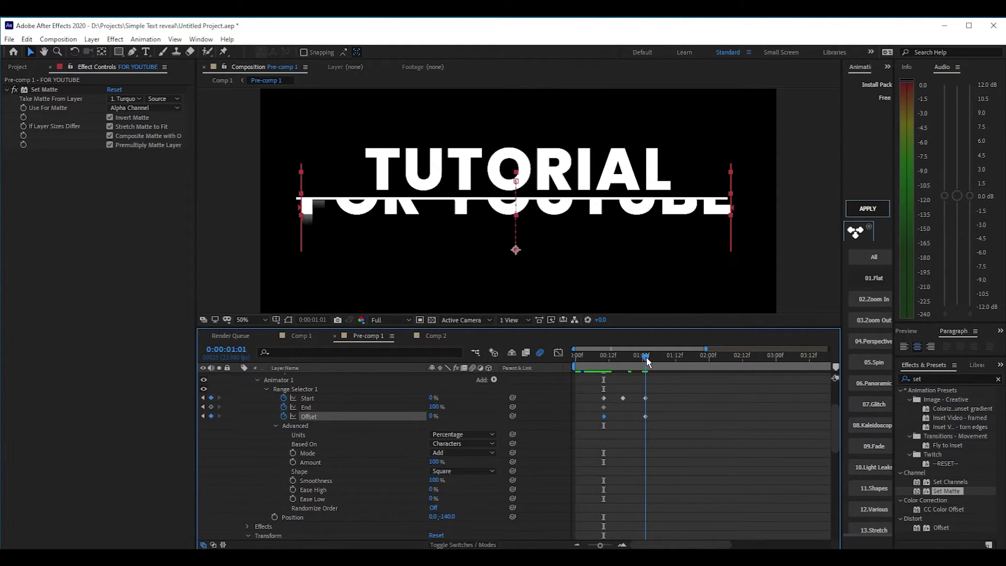
text(0)
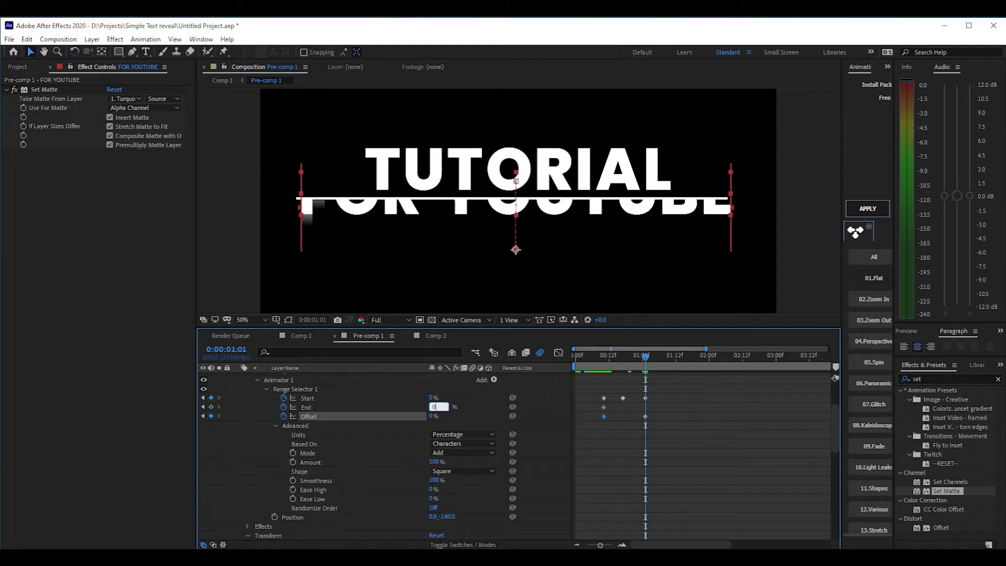
key(Return)
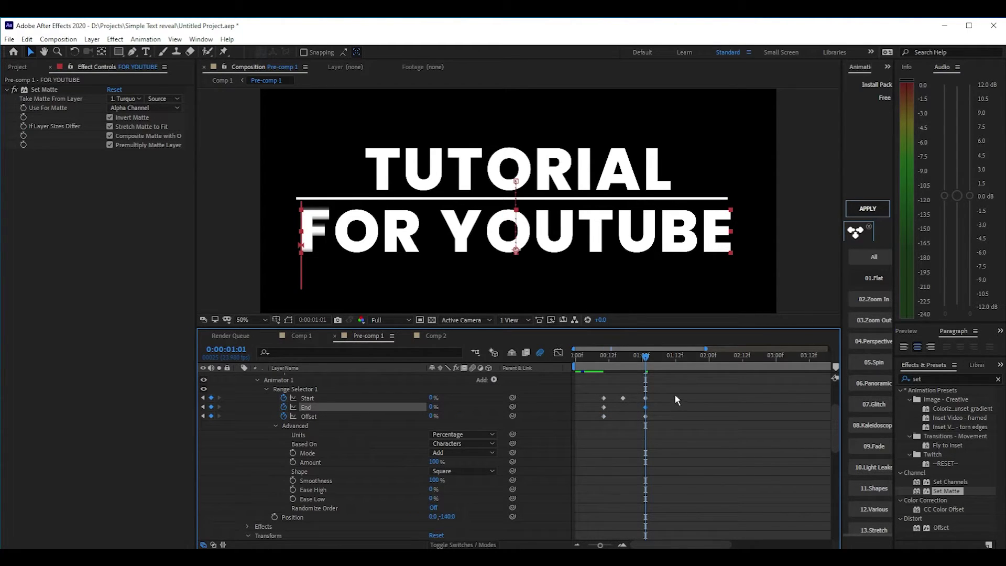
drag(674, 395, 590, 426)
key(F9)
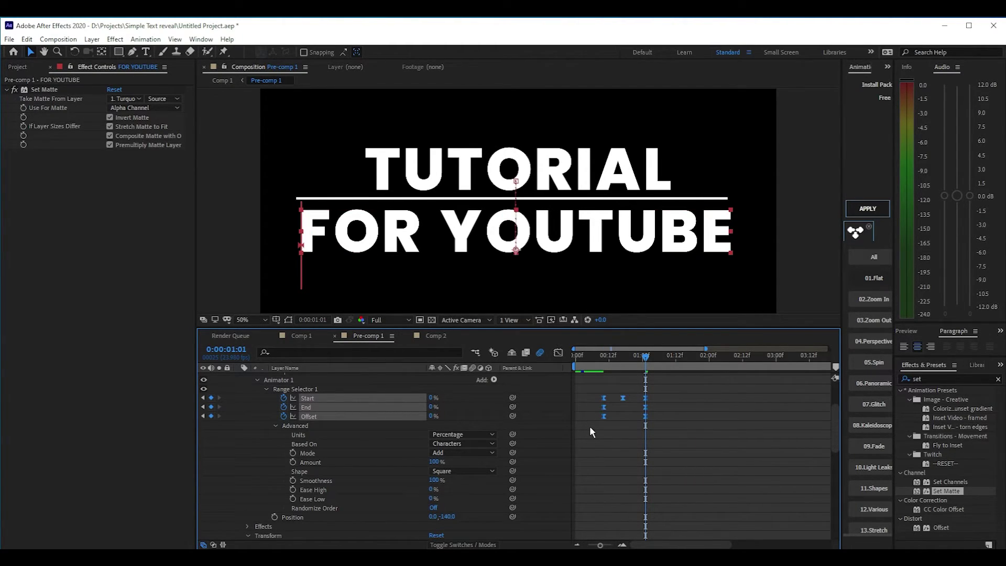
mouse_move(643, 358)
mouse_down()
mouse_move(606, 362)
mouse_move(645, 361)
mouse_up()
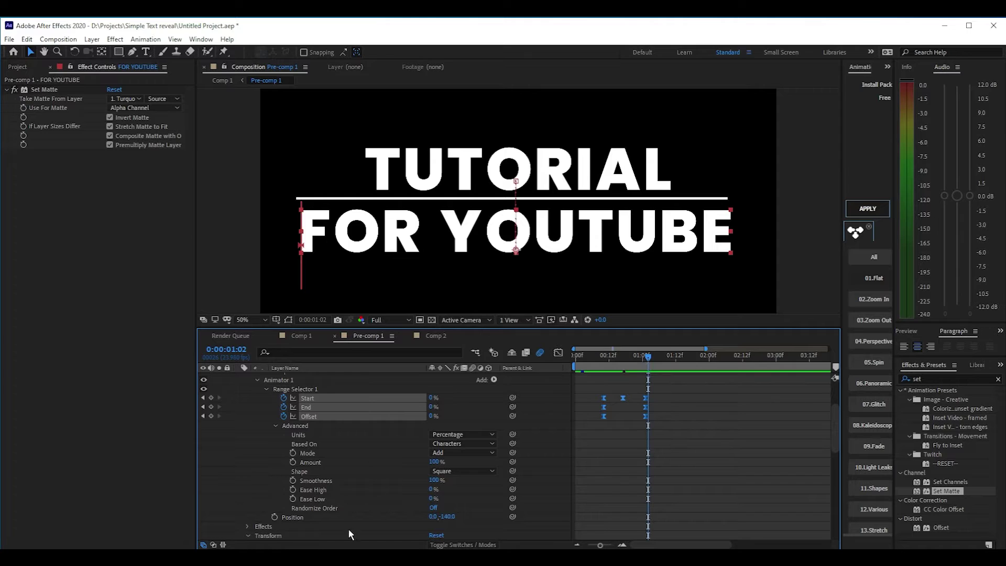
Step: Set the FOR YOUTUBE range selector's Shape to Ramp Down, Ease High to -81% and Ease Low to 29%, then preview the animation
click(459, 471)
click(465, 506)
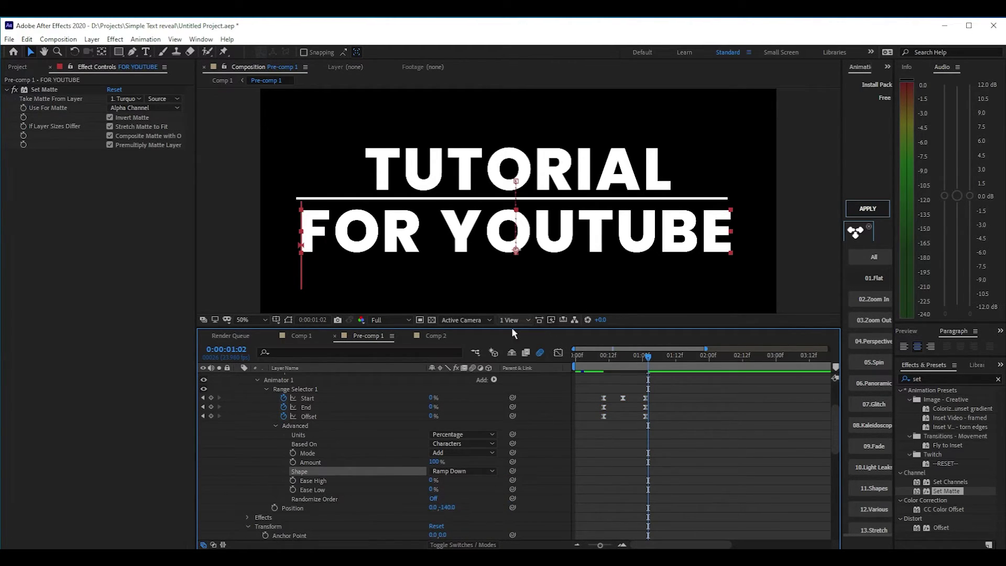
click(432, 480)
text(-81)
key(Return)
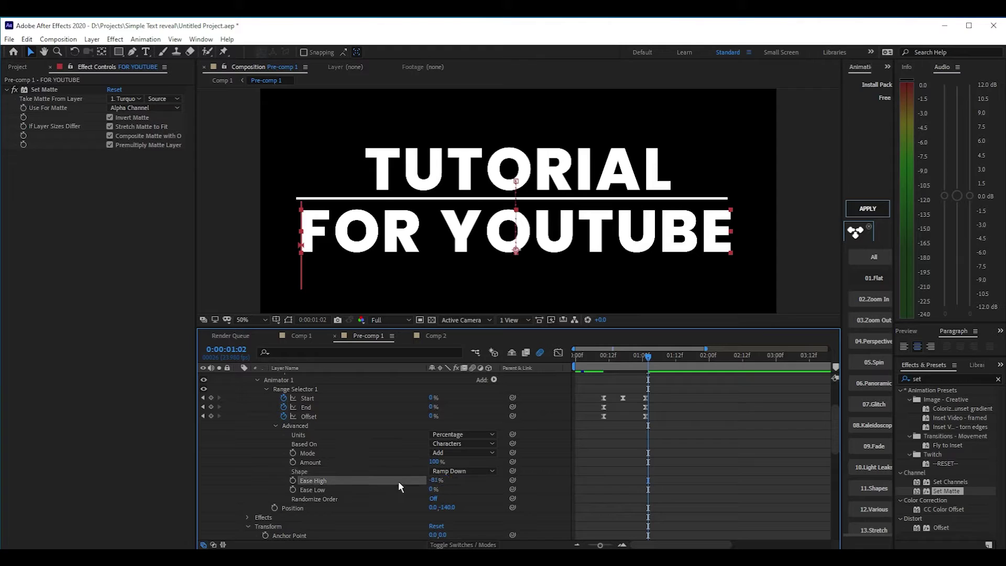
click(433, 489)
text(29)
key(Return)
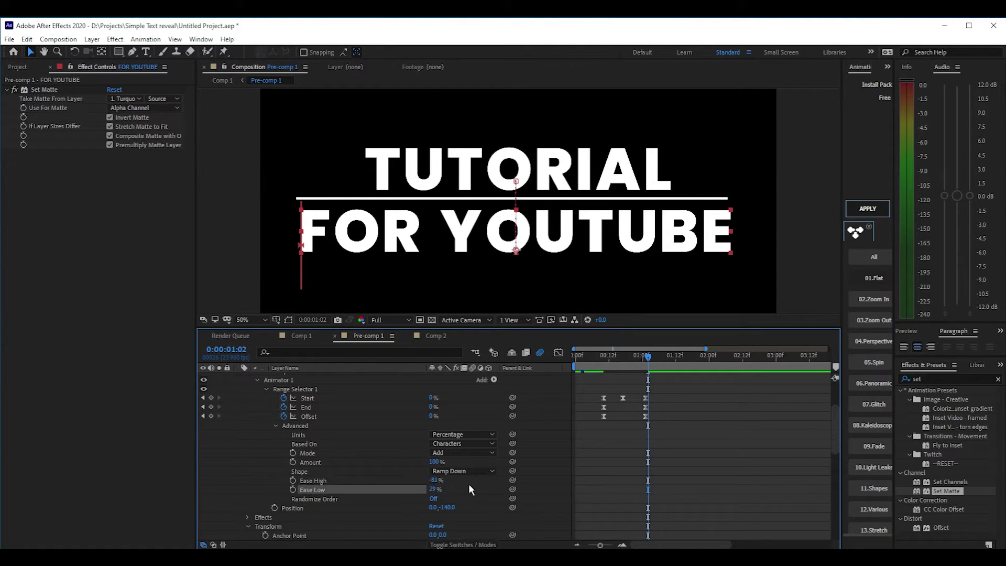
drag(646, 360, 581, 365)
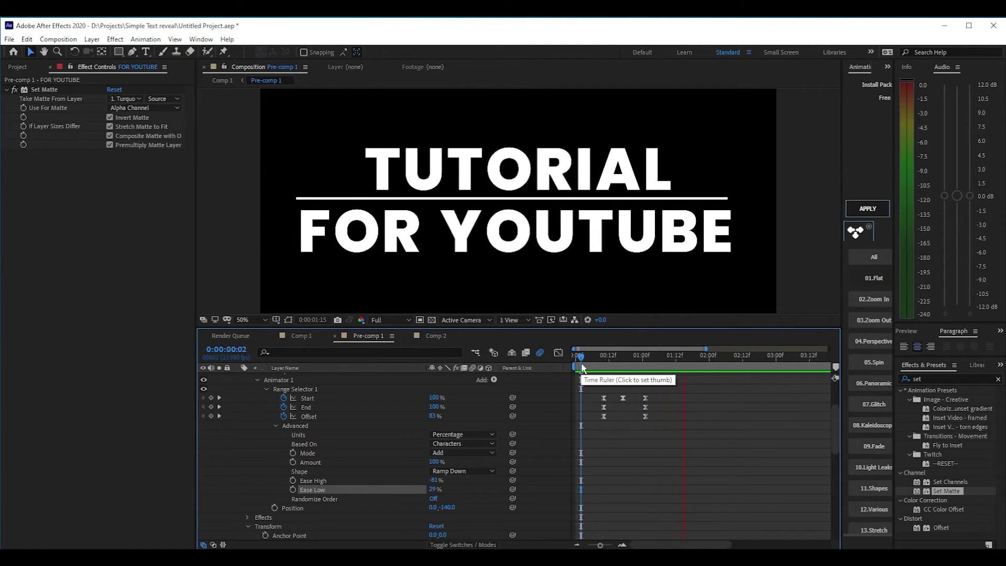
key(space)
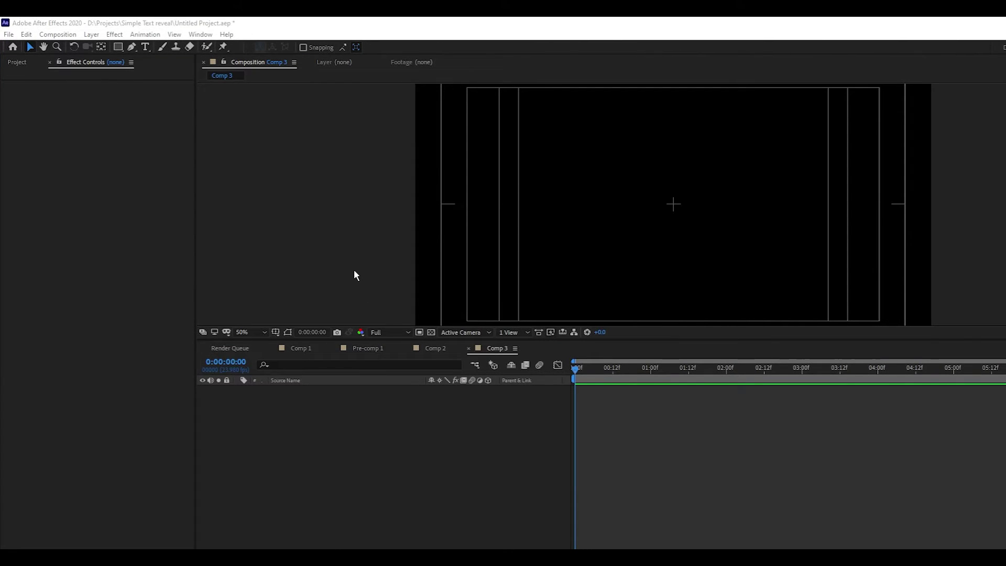
Step: Place Comp 2 in the Comp 3 timeline and shorten the work area so it ends at about 3 seconds
click(17, 62)
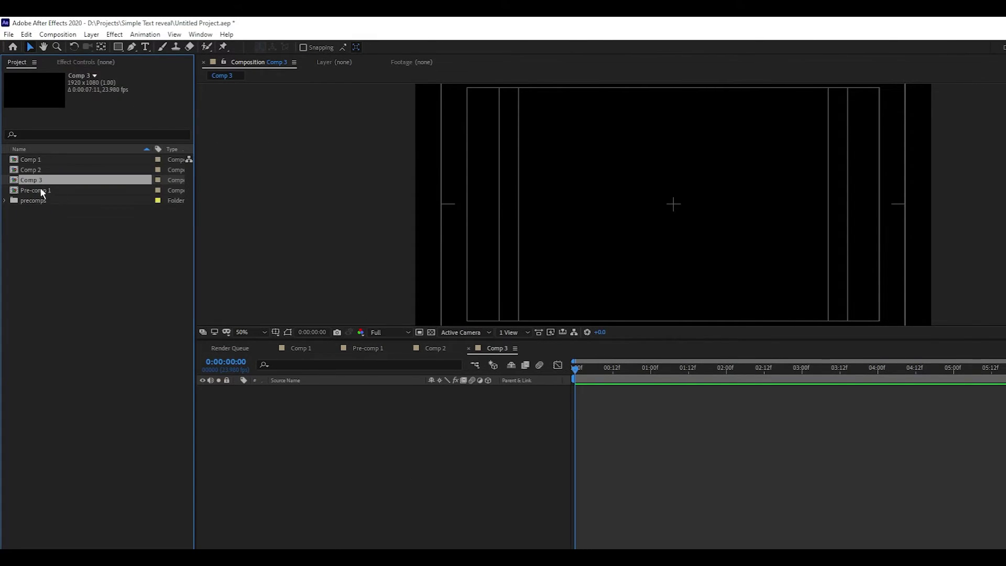
drag(32, 170, 391, 425)
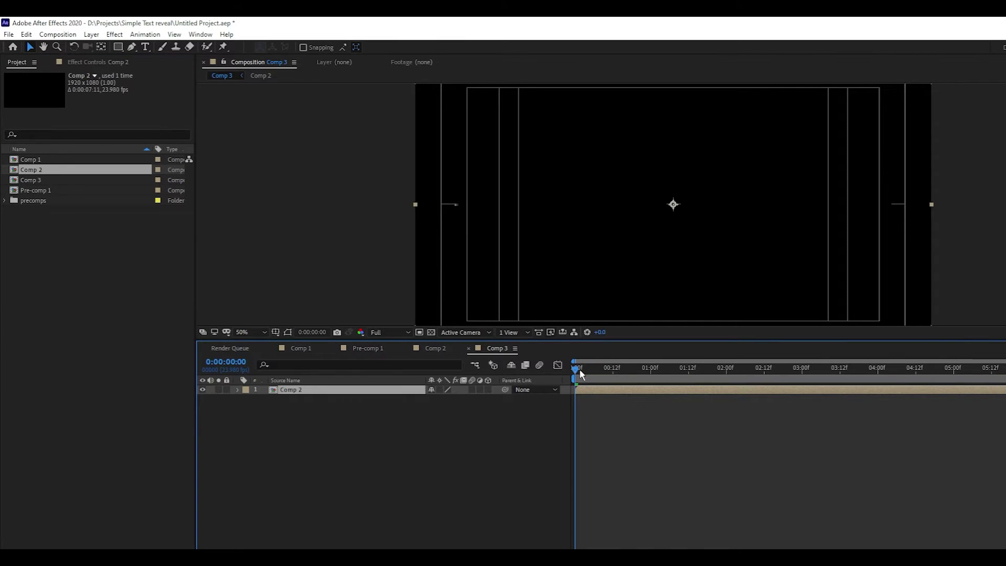
drag(577, 373, 616, 378)
key(space)
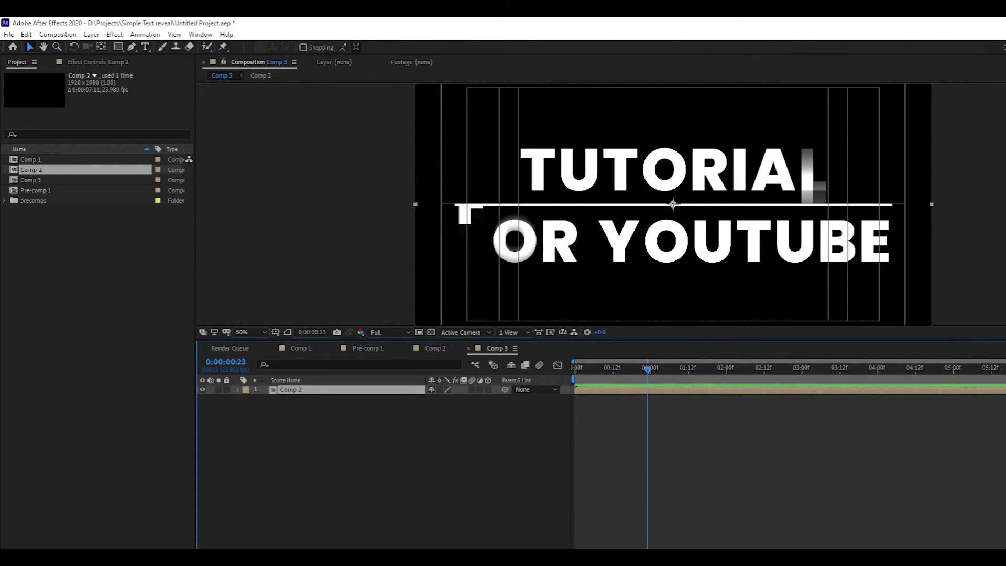
drag(1001, 378, 804, 378)
drag(646, 367, 715, 376)
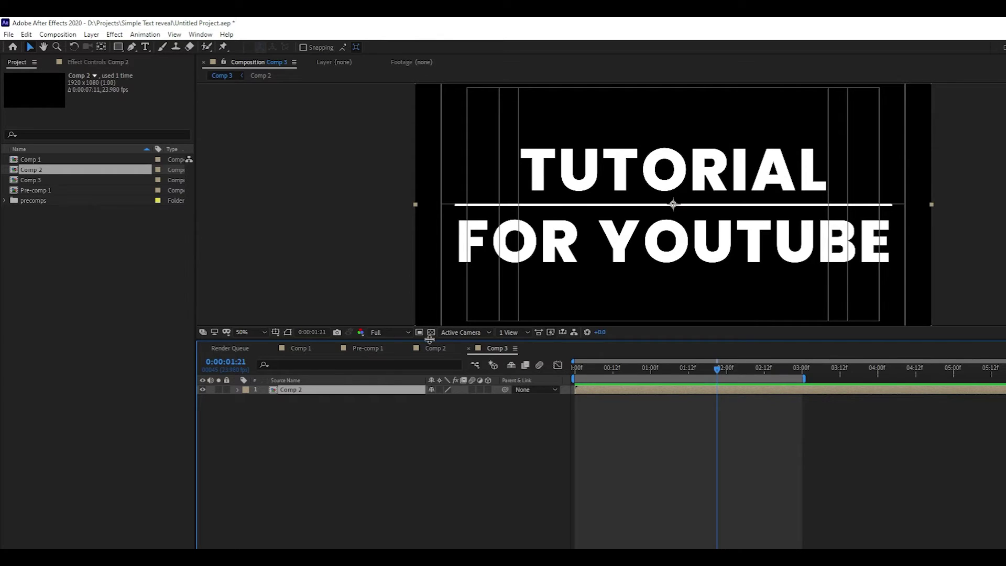
Step: Create a black (000000) solid layer named "Gradient BG" in Comp 3
drag(428, 337, 429, 413)
click(91, 34)
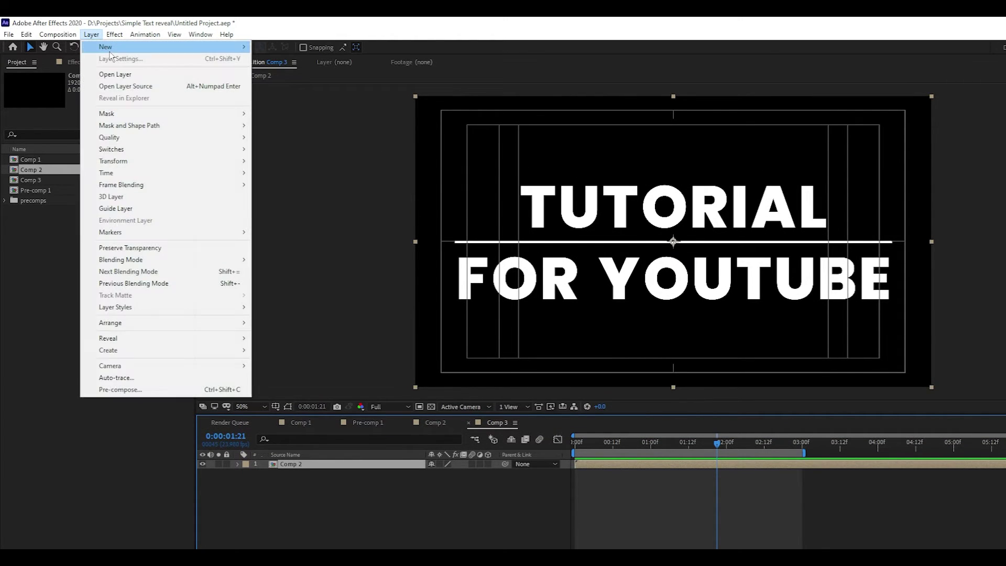
mouse_move(112, 48)
click(262, 57)
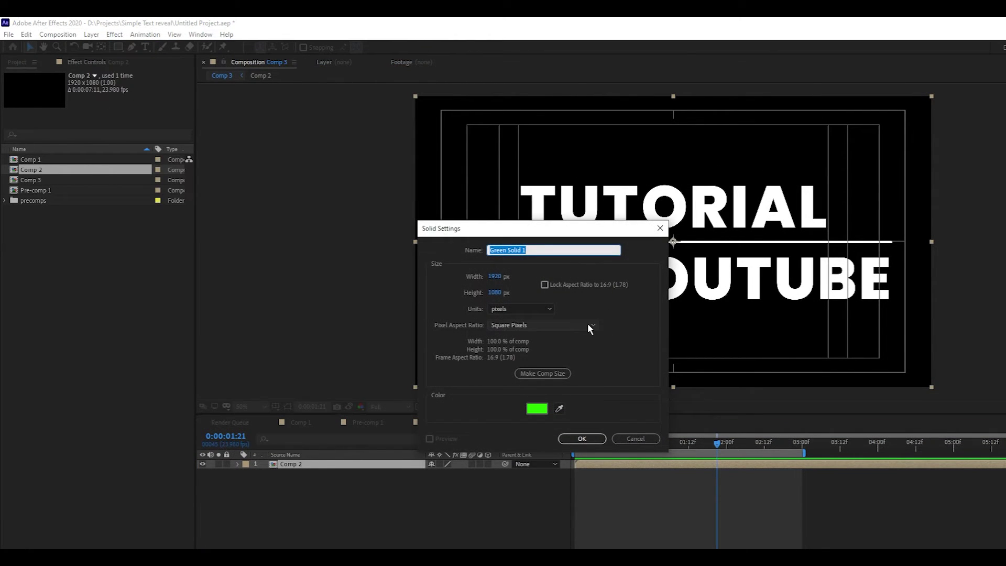
text(Gradient BG)
click(544, 412)
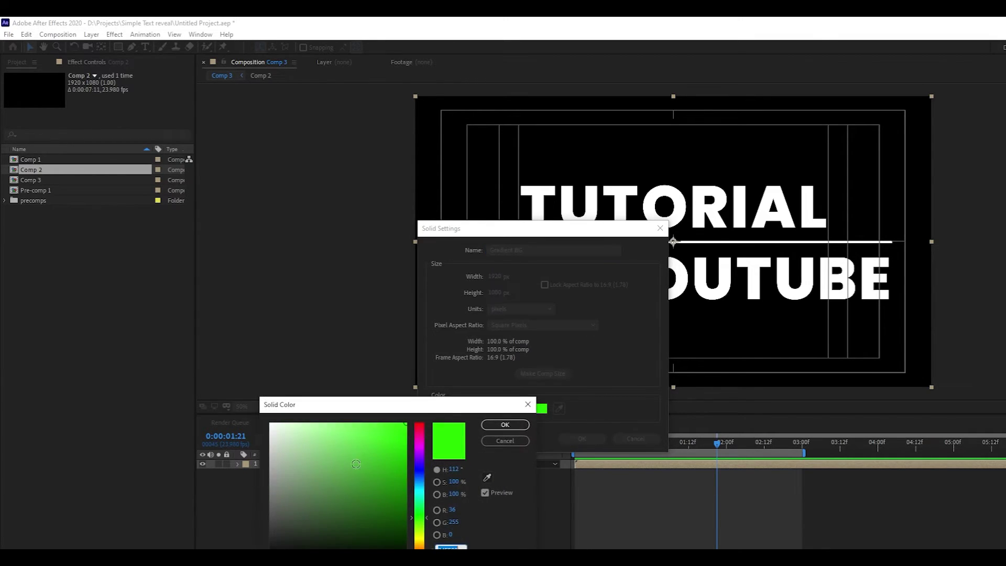
text(000000)
click(499, 425)
click(580, 439)
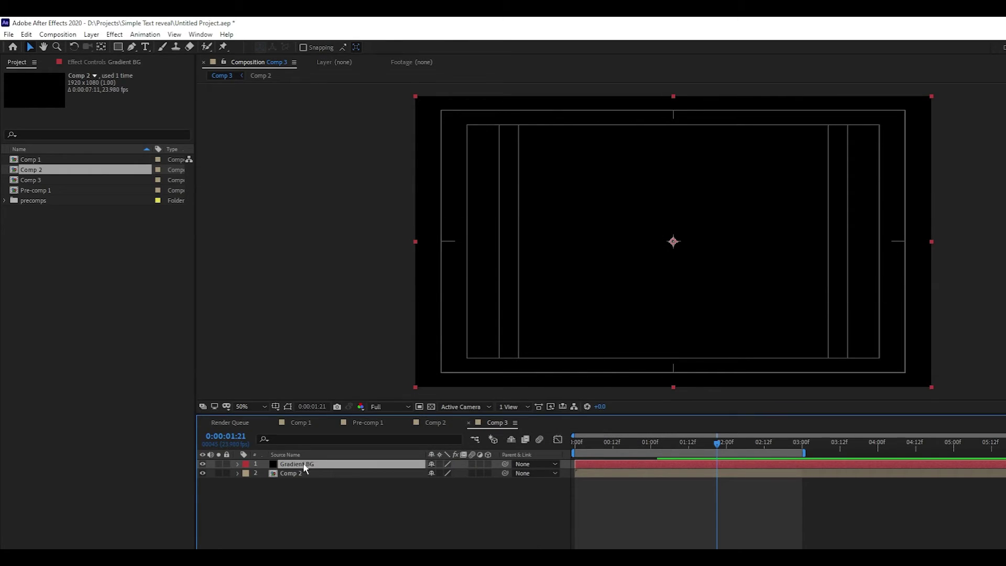
Step: Move the Gradient BG layer below Comp 2 and apply the Gradient Ramp effect to it
drag(303, 467, 521, 547)
click(113, 35)
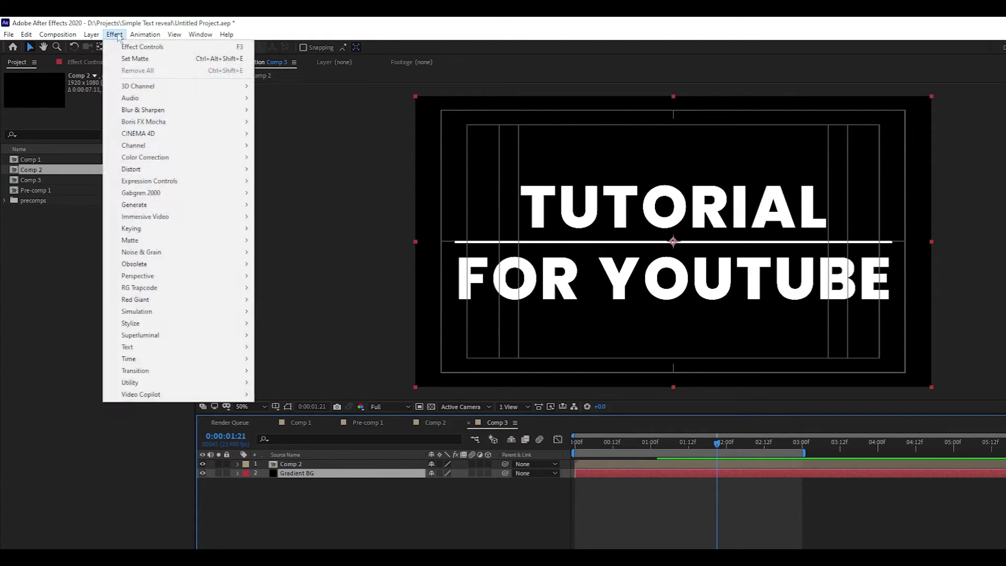
mouse_move(178, 205)
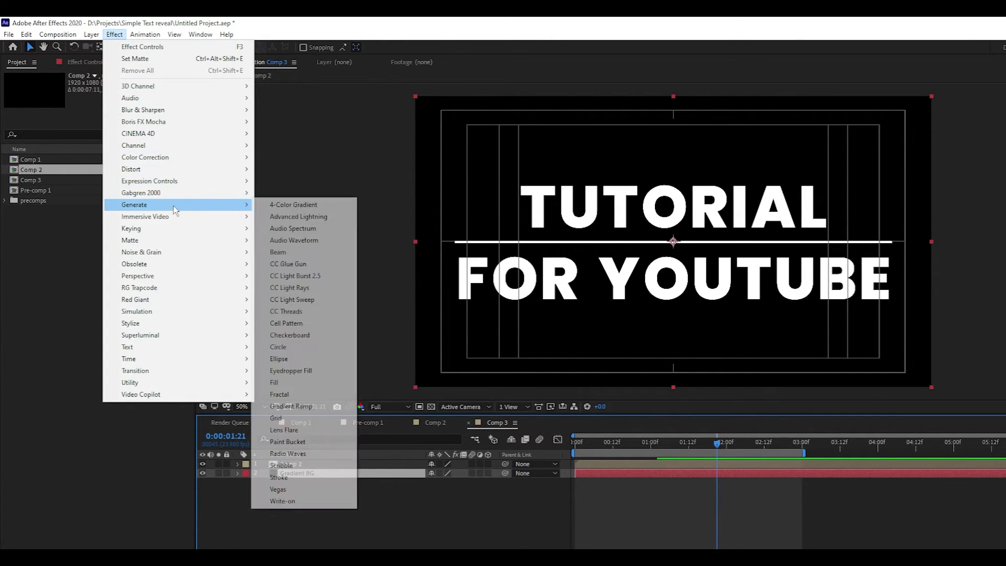
click(297, 407)
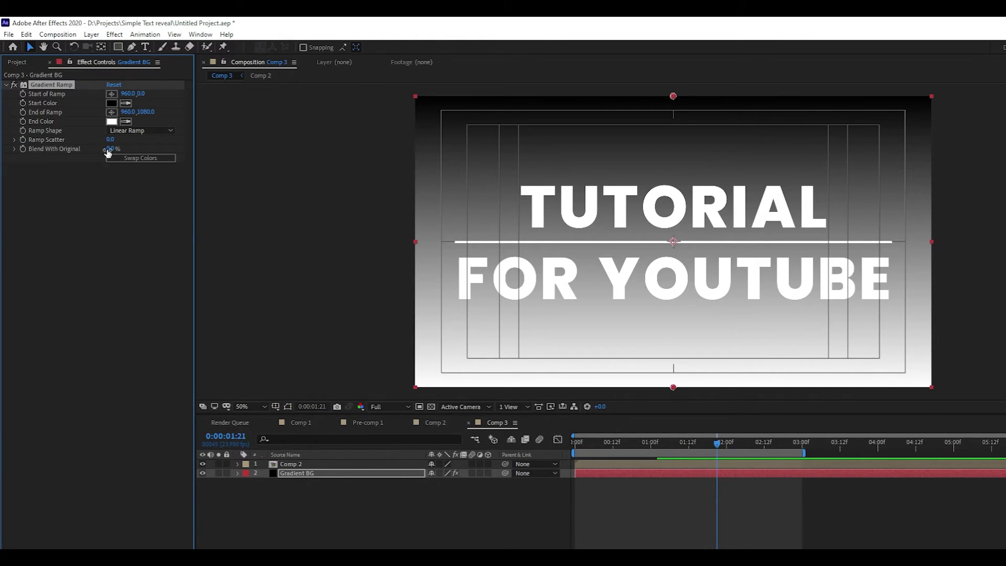
Step: Set the Gradient Ramp's Start Color to white and its End Color to black
click(112, 103)
click(318, 438)
drag(318, 438, 270, 424)
click(505, 425)
click(112, 121)
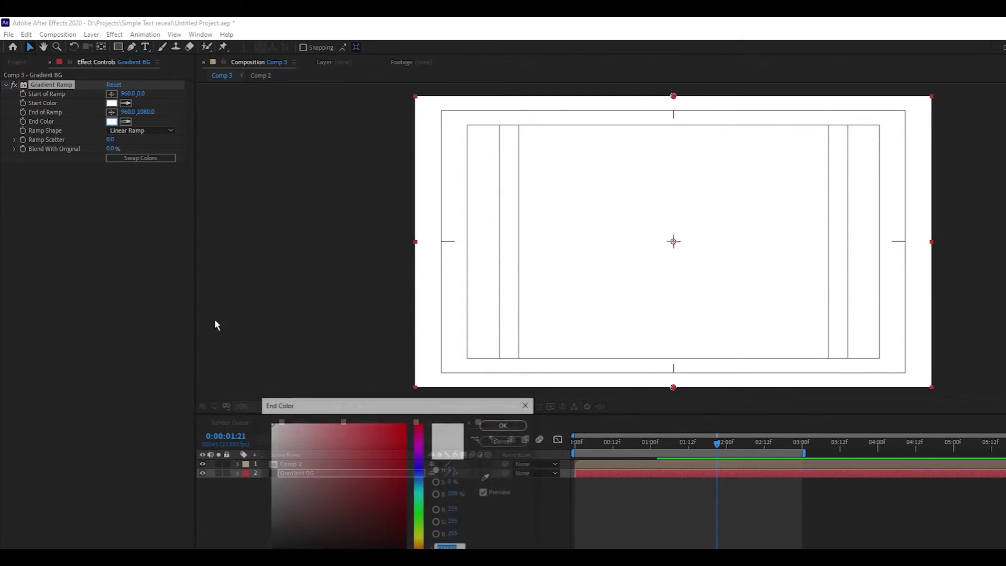
drag(314, 524, 270, 548)
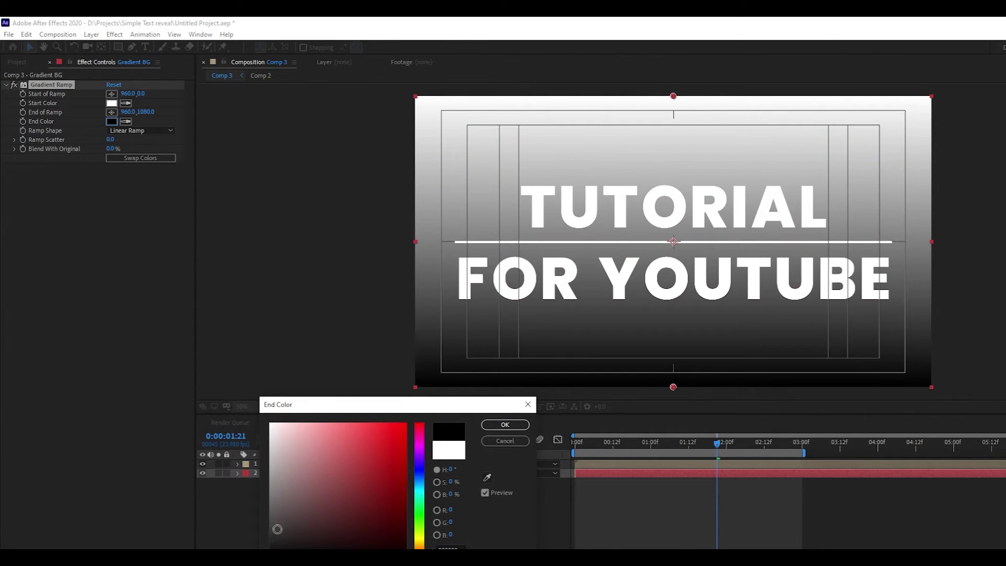
click(505, 424)
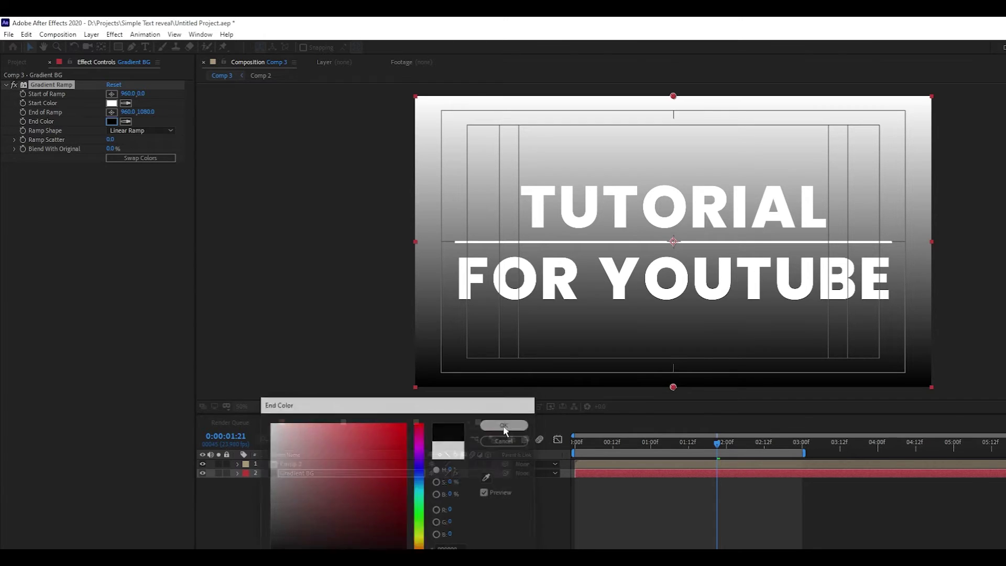
Step: Change the Gradient Ramp's Start Color to a dark grey (RGB 53, 53, 53)
click(112, 104)
mouse_move(275, 430)
mouse_down()
mouse_move(234, 471)
mouse_move(225, 531)
mouse_up()
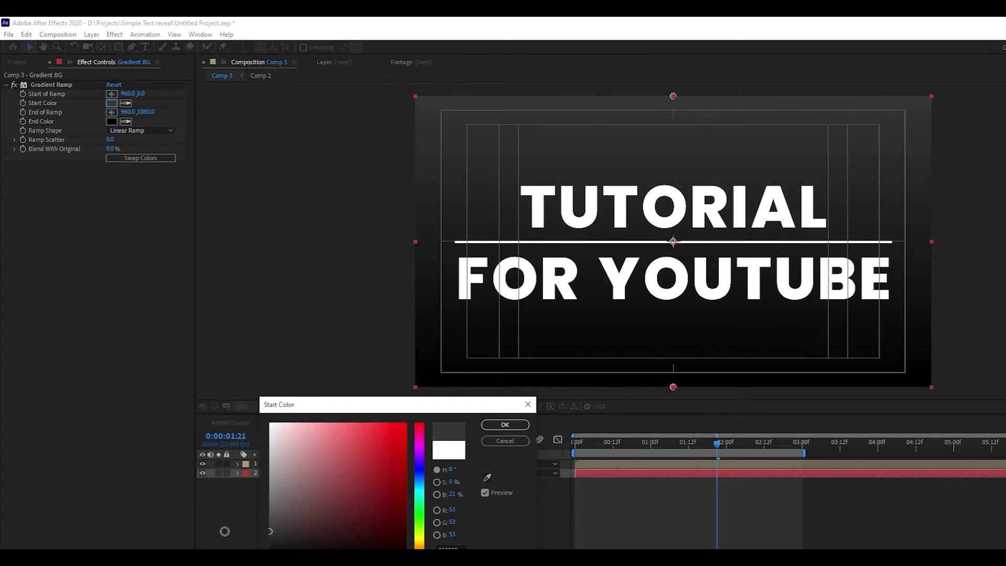
click(504, 426)
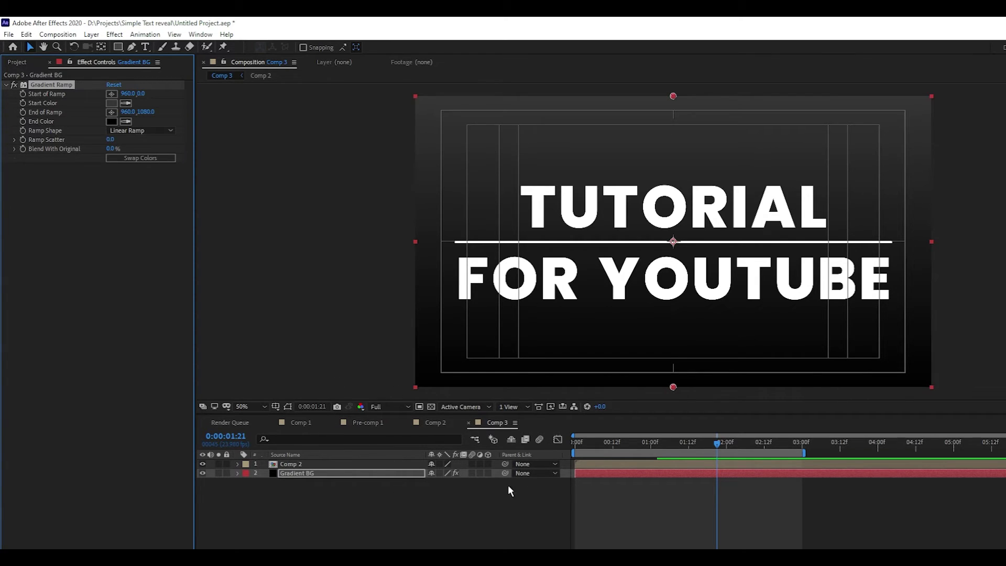
Step: Turn Comp 2 and Gradient BG into 3D layers and enlarge Gradient BG to about one and a half times the frame
drag(490, 462, 492, 478)
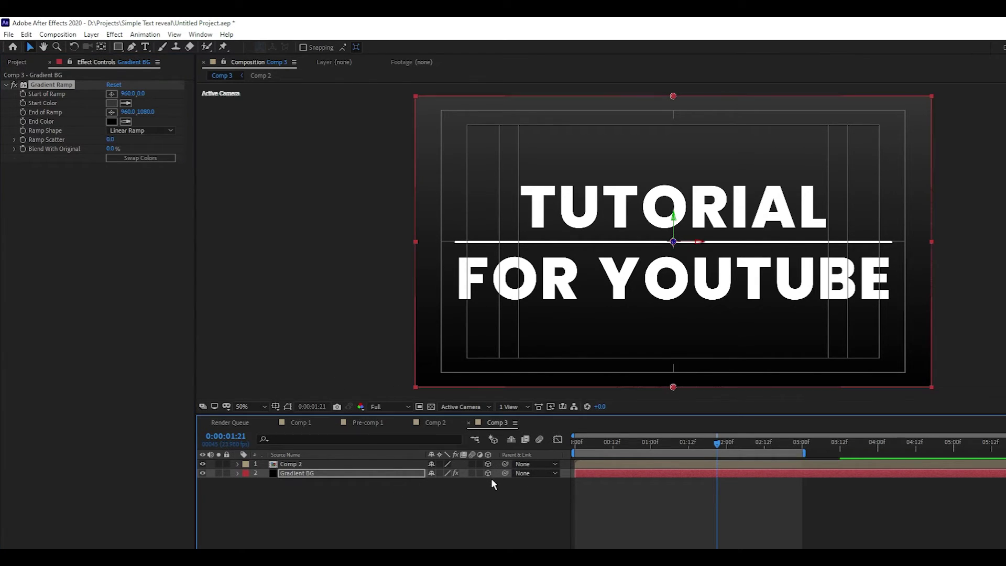
click(492, 489)
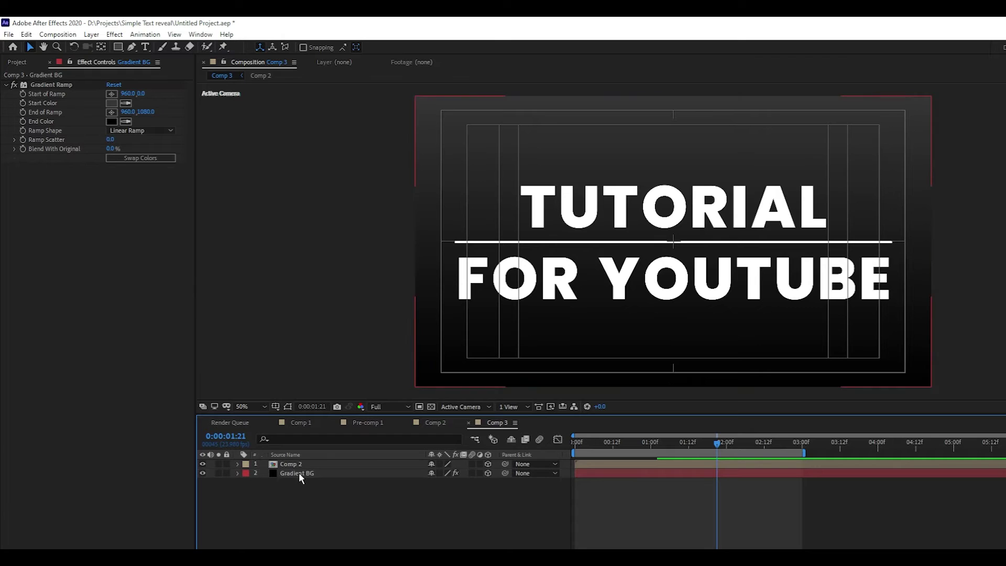
click(298, 473)
drag(415, 242, 294, 249)
key(comma)
key(comma)
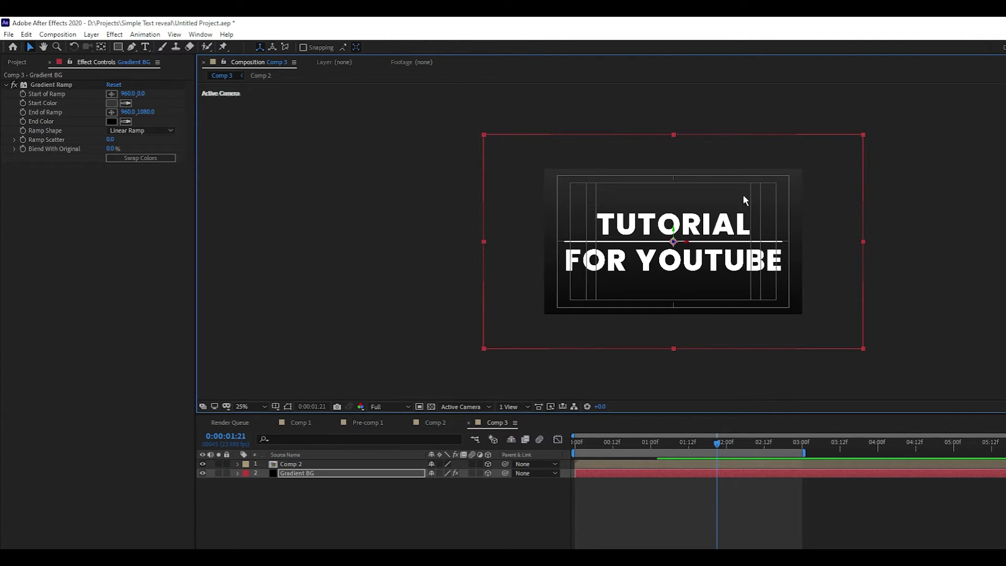
Step: In the Top view, move Gradient BG back along Z behind Comp 2, then return to the Active Camera view
click(503, 406)
click(475, 407)
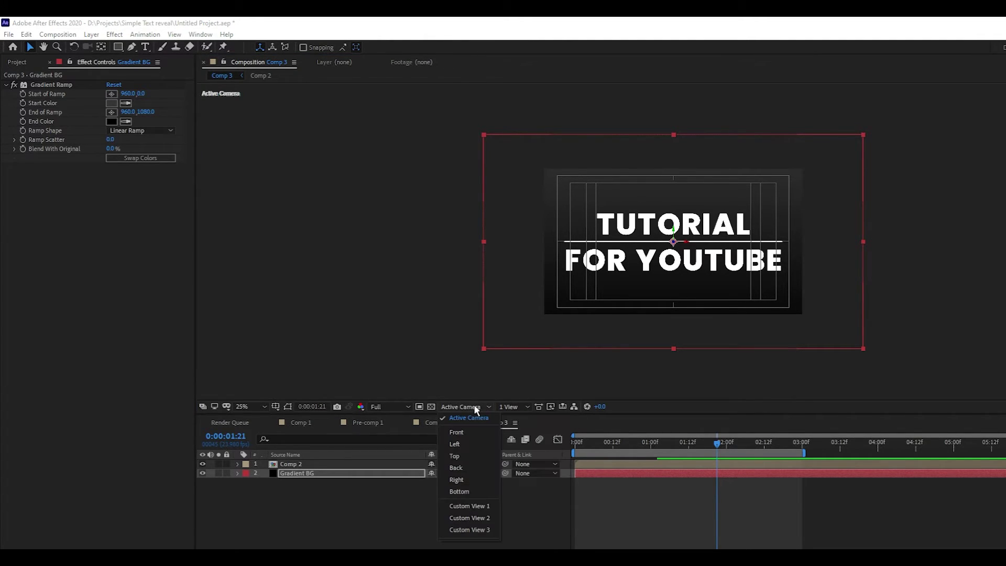
click(464, 457)
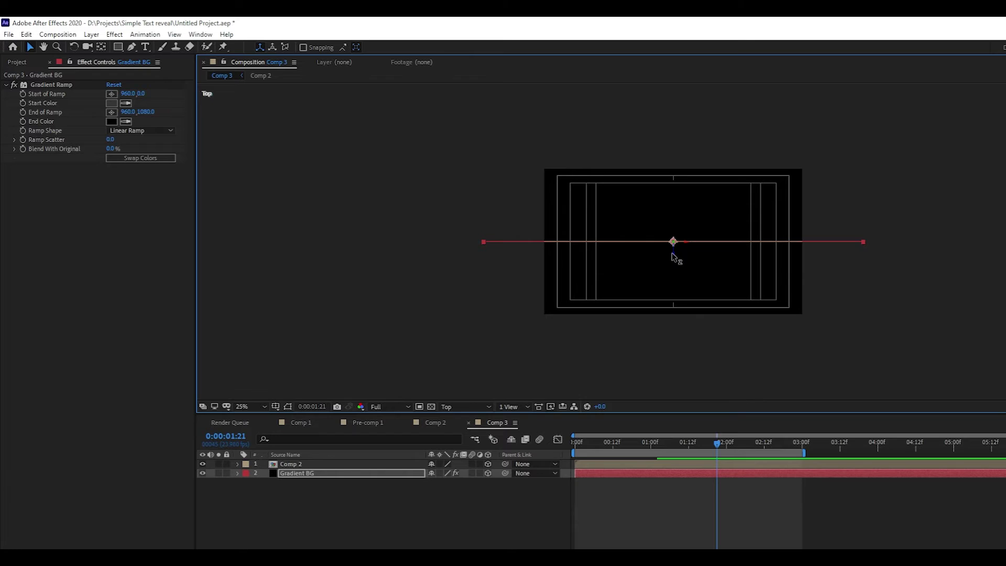
drag(672, 247, 669, 207)
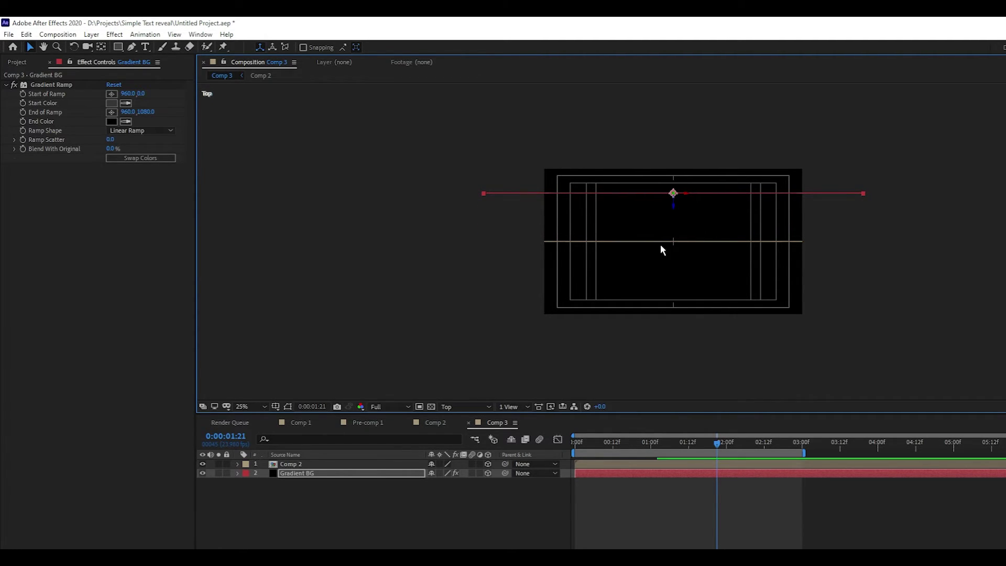
click(291, 464)
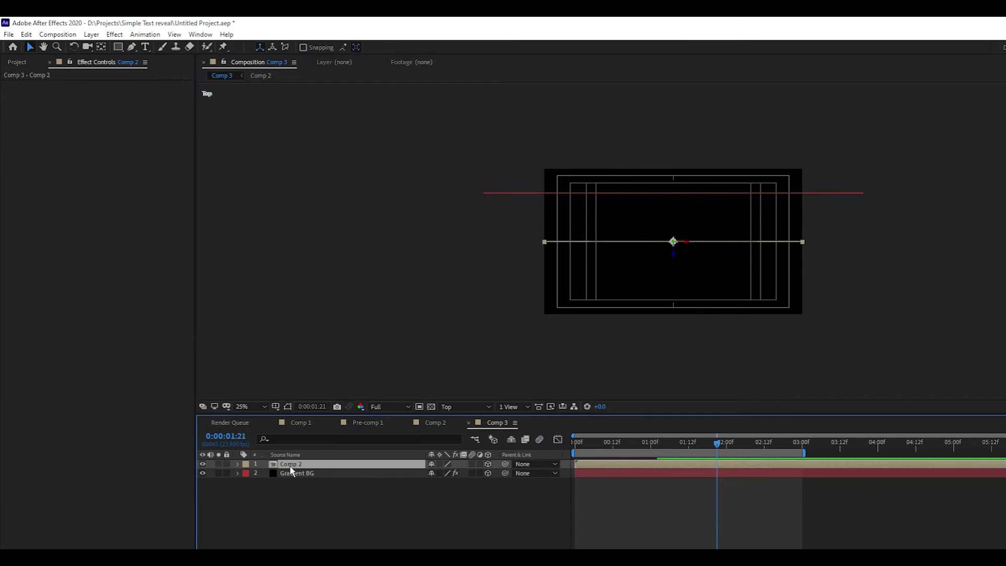
click(465, 408)
click(467, 419)
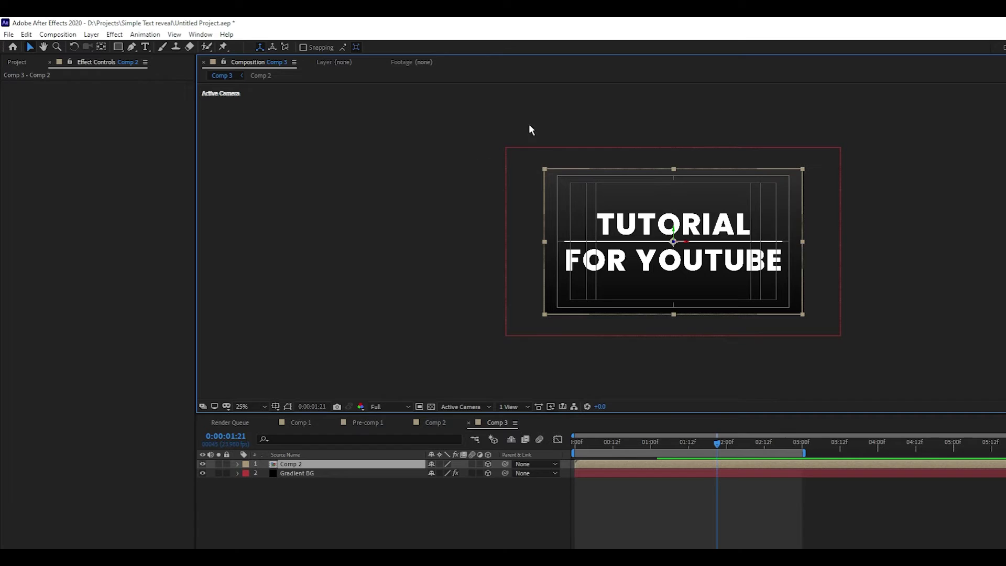
Step: Add a two-node camera named Camera 1 with the 24mm preset to Comp 3
click(756, 359)
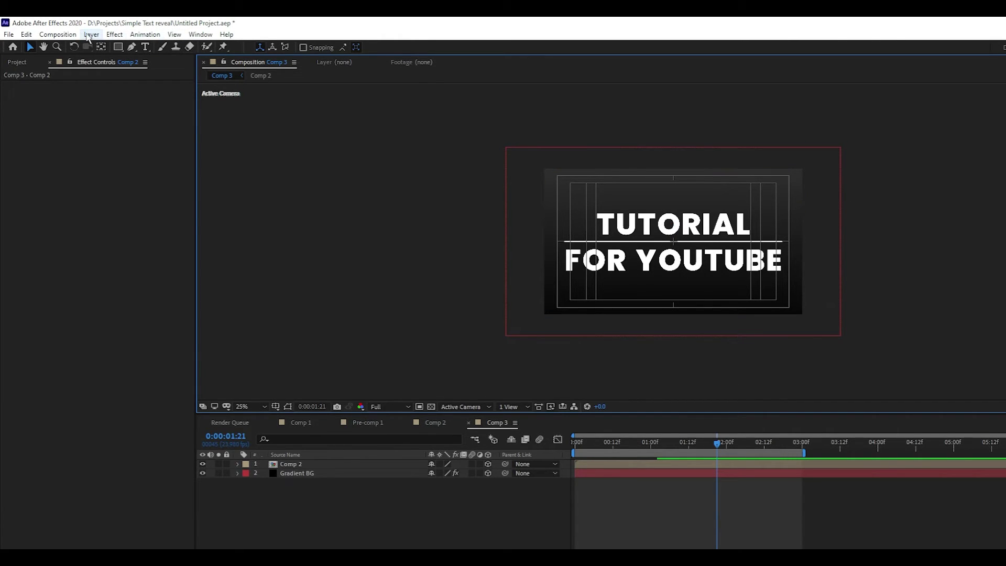
click(91, 34)
mouse_move(109, 49)
click(273, 83)
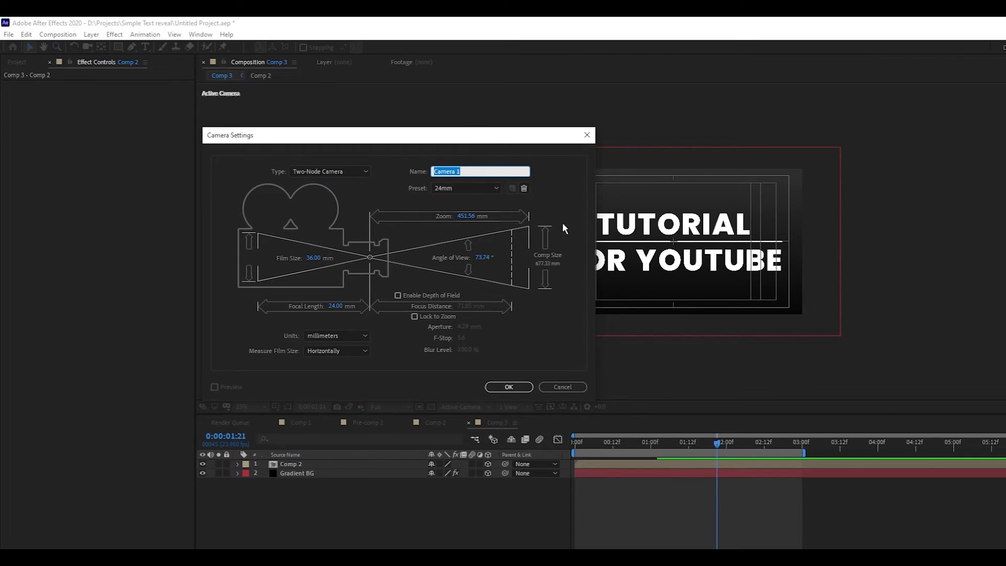
click(508, 386)
Step: Reveal Camera 1's Position and rotation properties and set Position and Orientation keyframes at 0:00:03:00
click(314, 464)
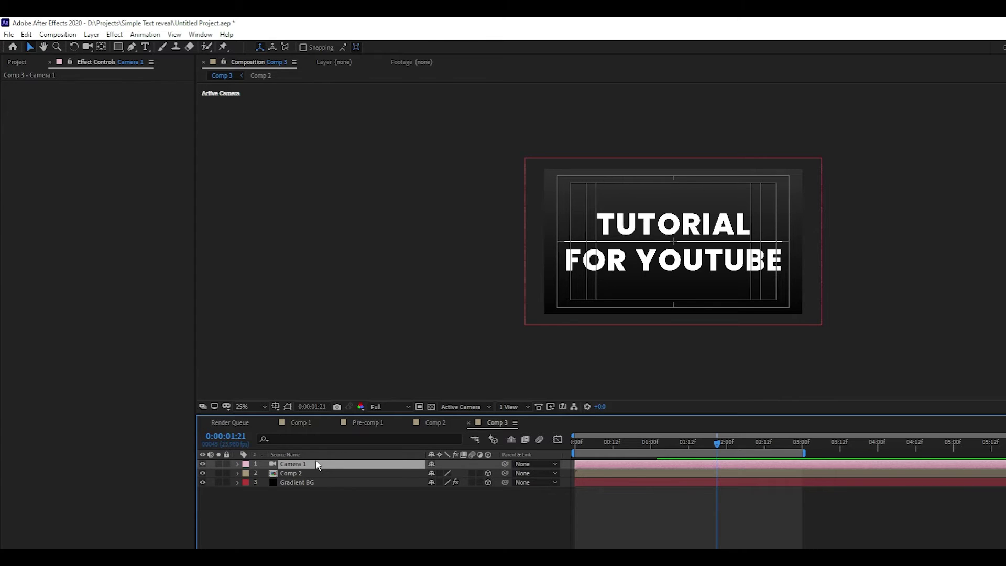
key(p)
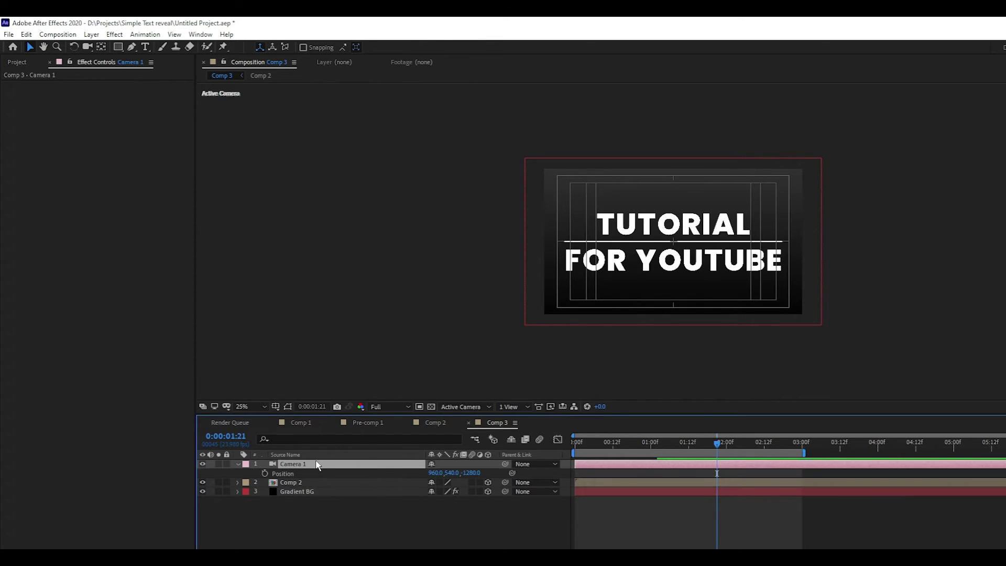
key(shift+r)
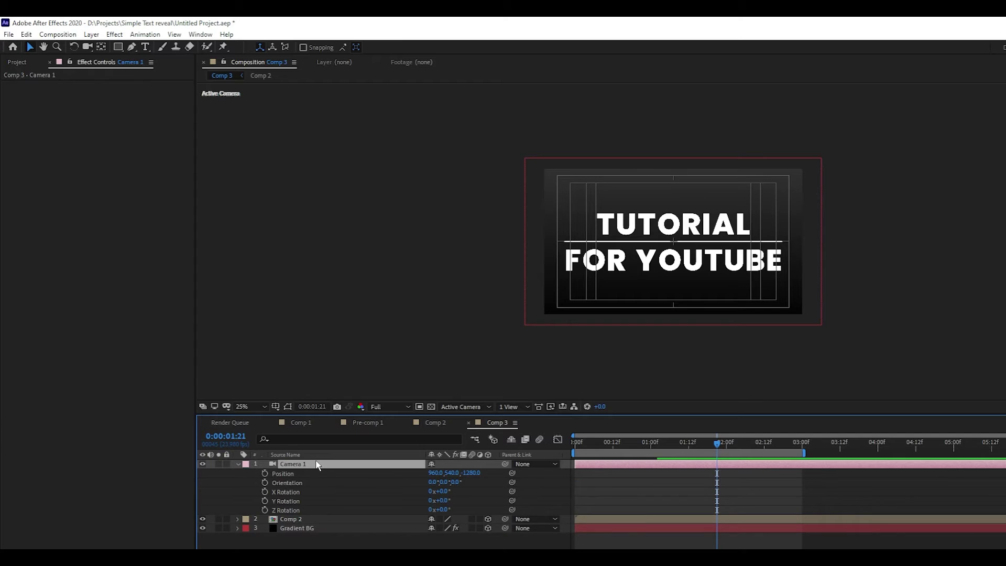
key(space)
mouse_move(785, 470)
mouse_down()
mouse_move(822, 475)
mouse_move(802, 479)
mouse_up()
key(ctrl+x)
key(ctrl+v)
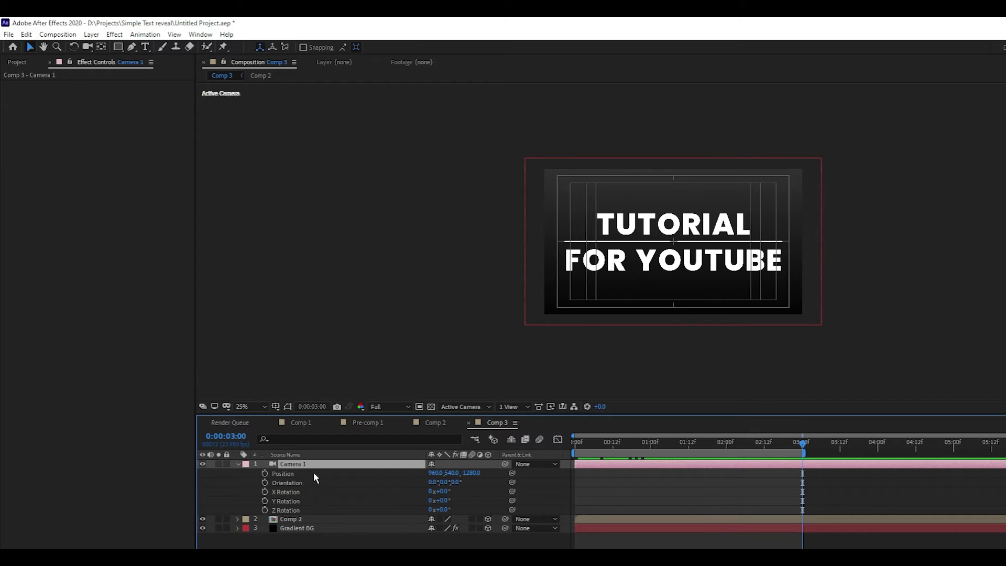
click(264, 482)
click(265, 473)
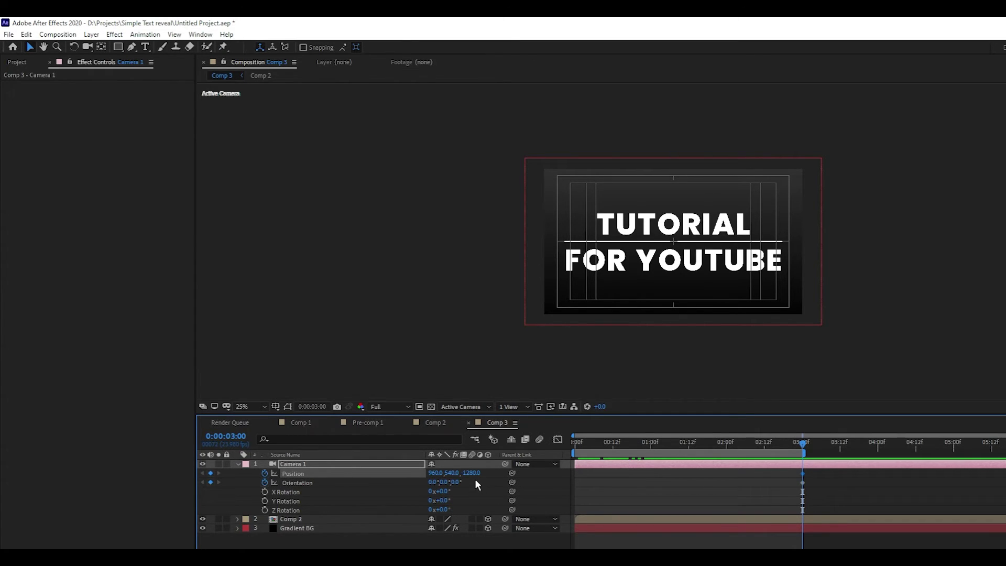
drag(473, 473, 960, 421)
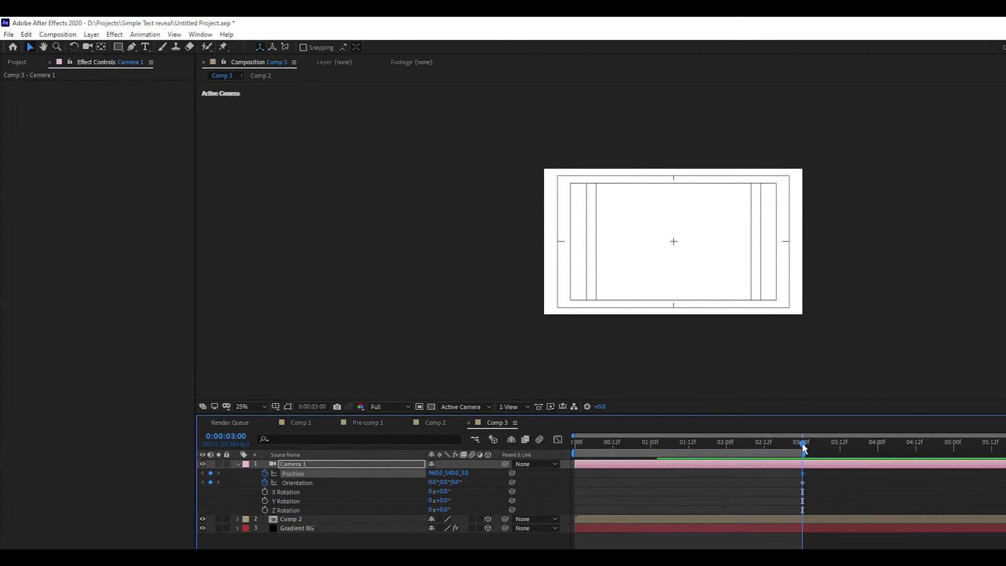
drag(804, 447, 776, 453)
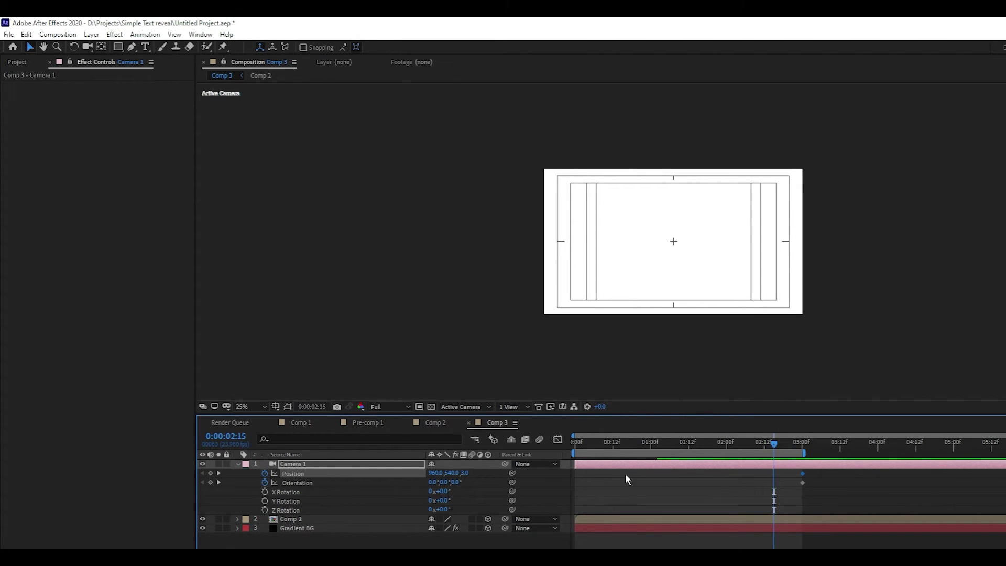
drag(462, 473, 1, 534)
key(ctrl+z)
key(k)
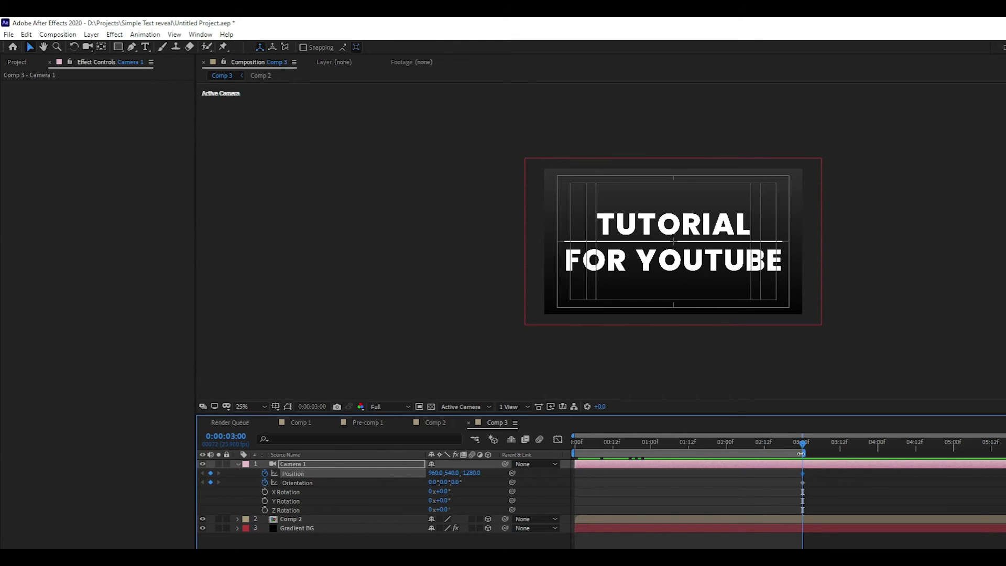
Step: Move Camera 1's Position keyframe back to 0:00:02:17 and set its Z position to -5 at 0:00:03:00
drag(802, 473, 780, 474)
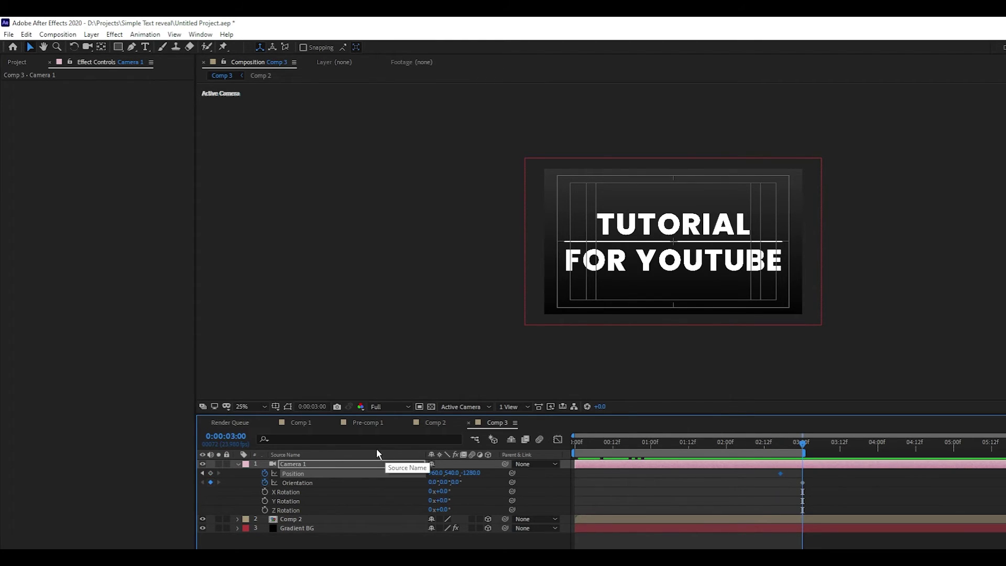
drag(471, 473, 789, 444)
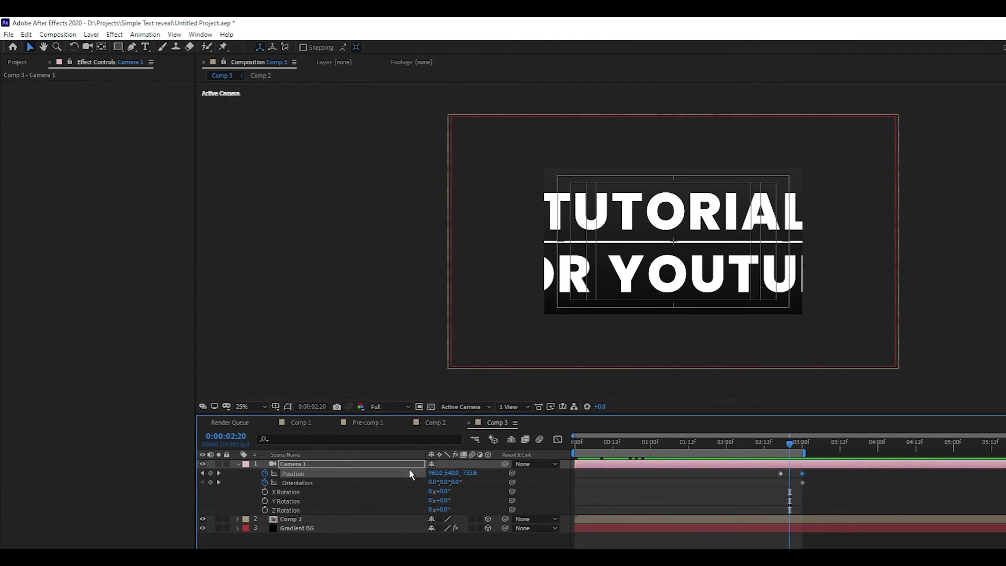
Step: Enable motion blur for Comp 3 and for the Comp 2 layer, leaving Comp 2's collapse transformations off
click(439, 518)
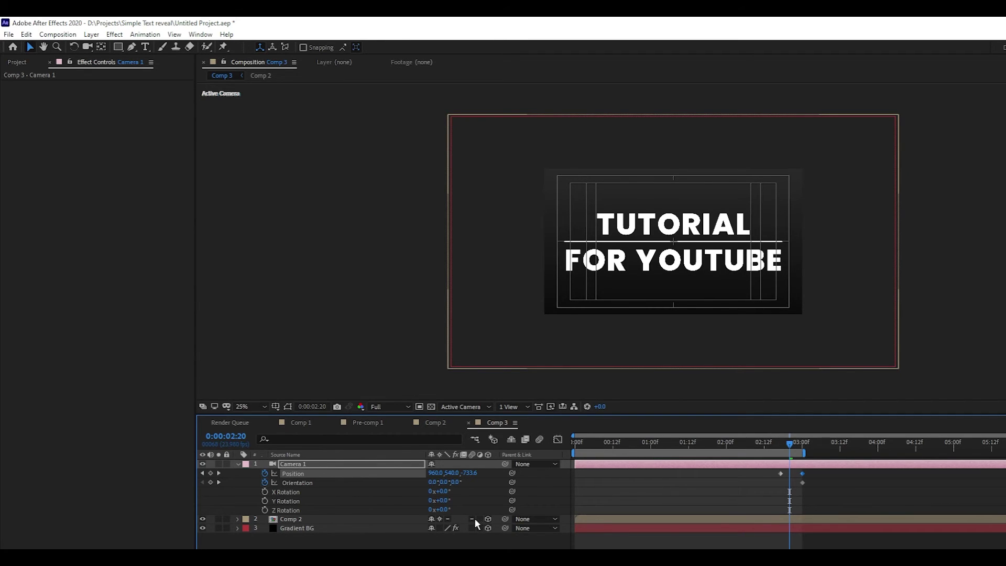
click(540, 439)
drag(792, 444, 793, 444)
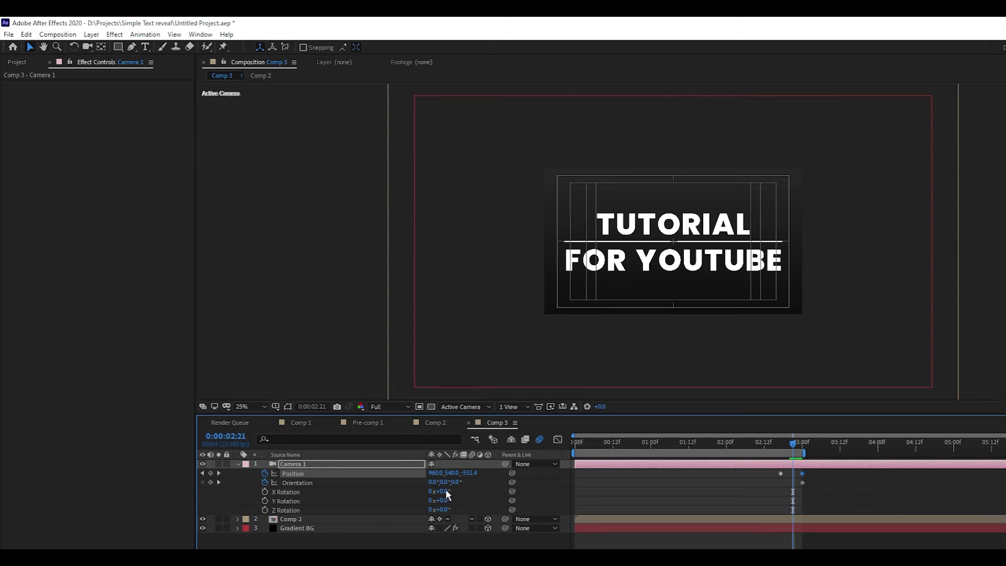
click(440, 518)
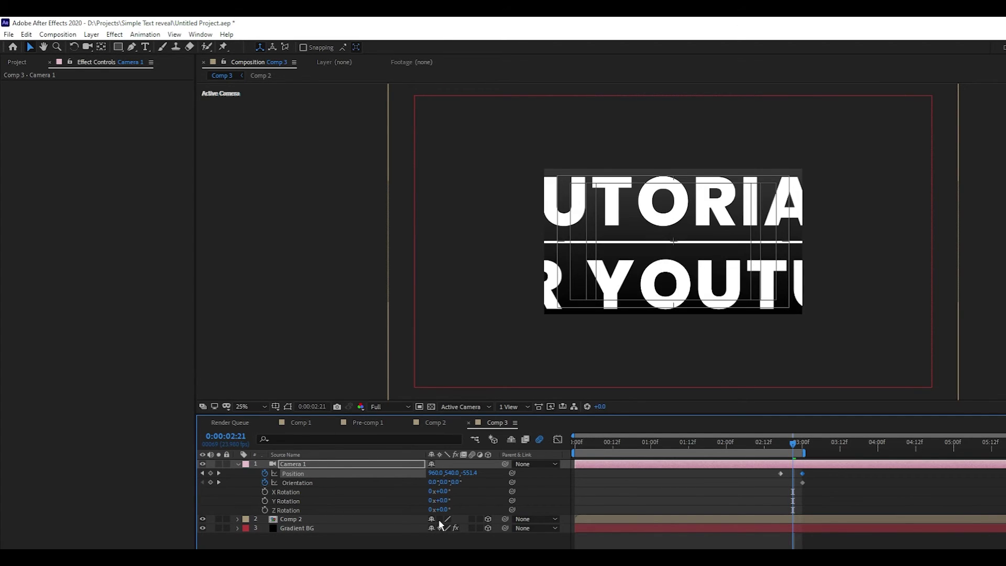
click(472, 519)
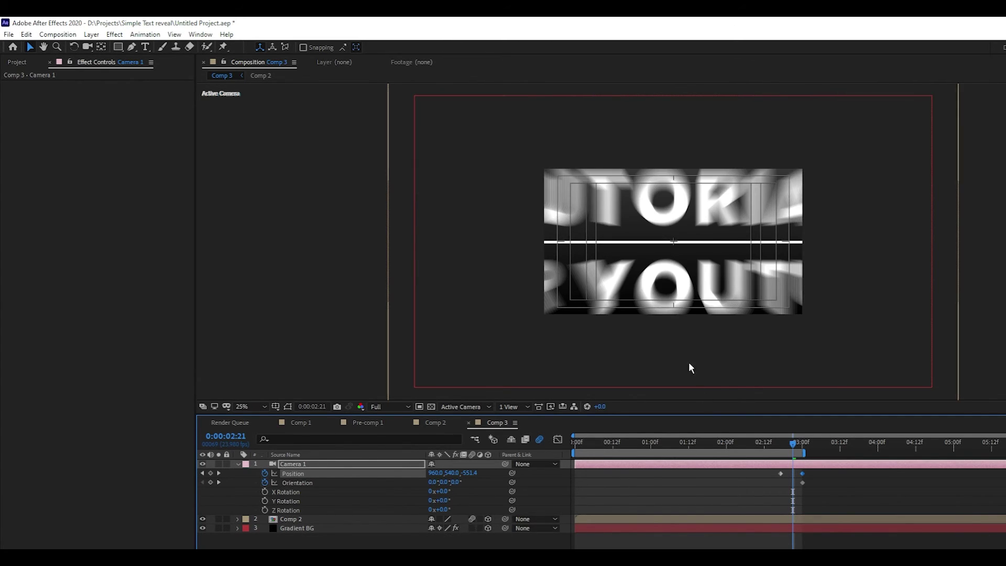
Step: Reduce the motion blur Shutter Angle in Comp 3's advanced composition settings
click(58, 34)
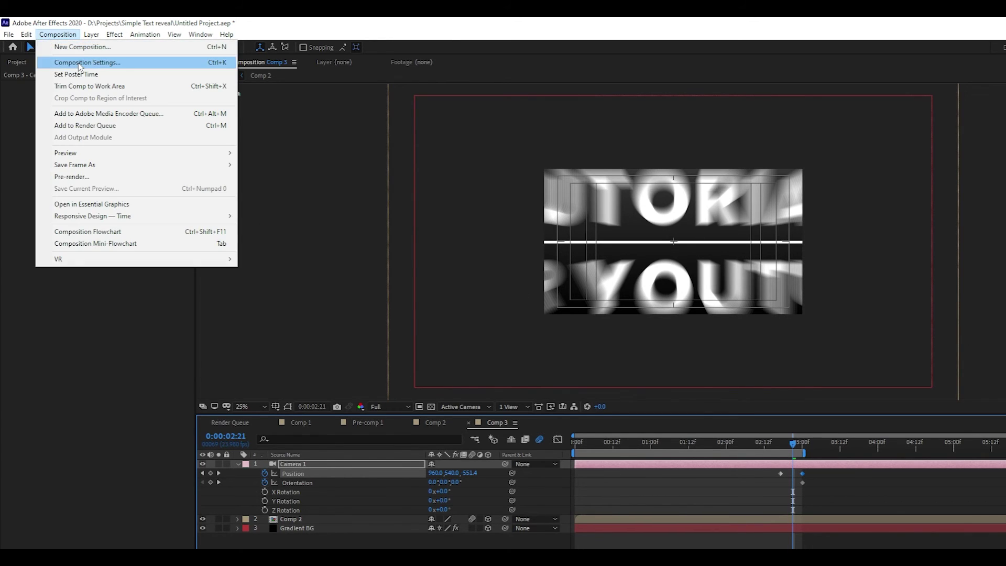
click(68, 57)
click(144, 206)
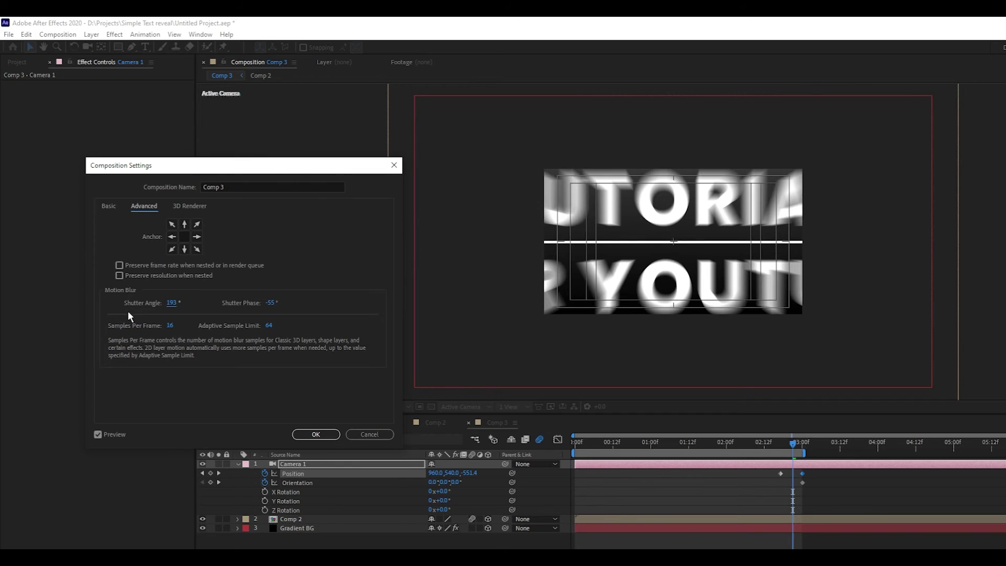
click(172, 303)
click(316, 434)
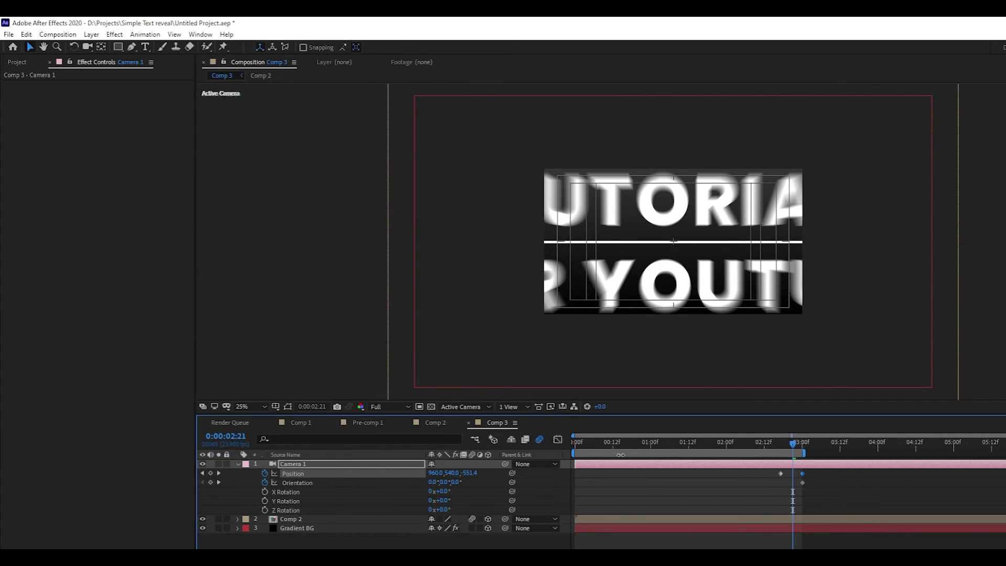
Step: Add an Orientation keyframe to Camera 1 at 0:00:02:17, matching the first Position keyframe
drag(792, 446, 800, 448)
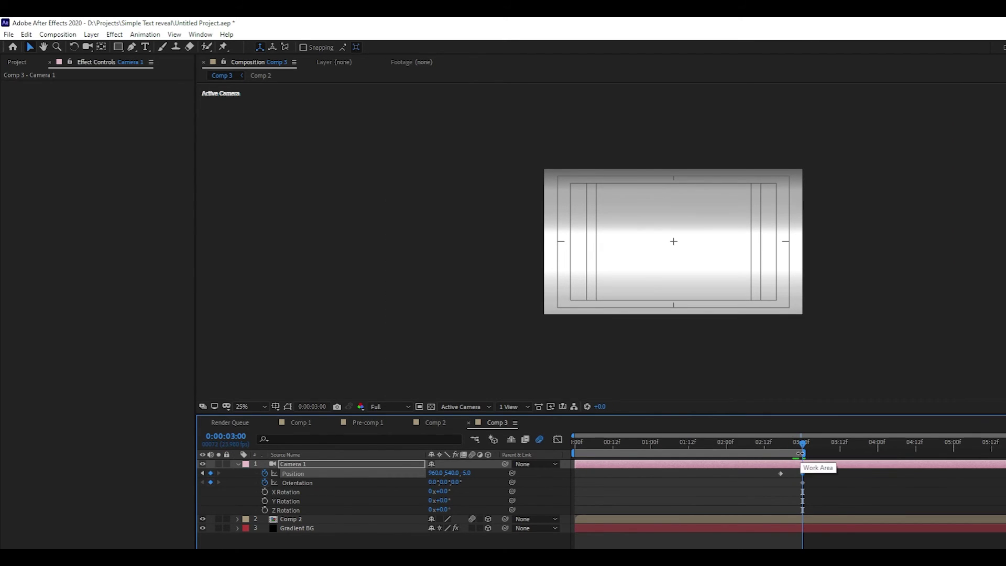
drag(806, 443, 781, 445)
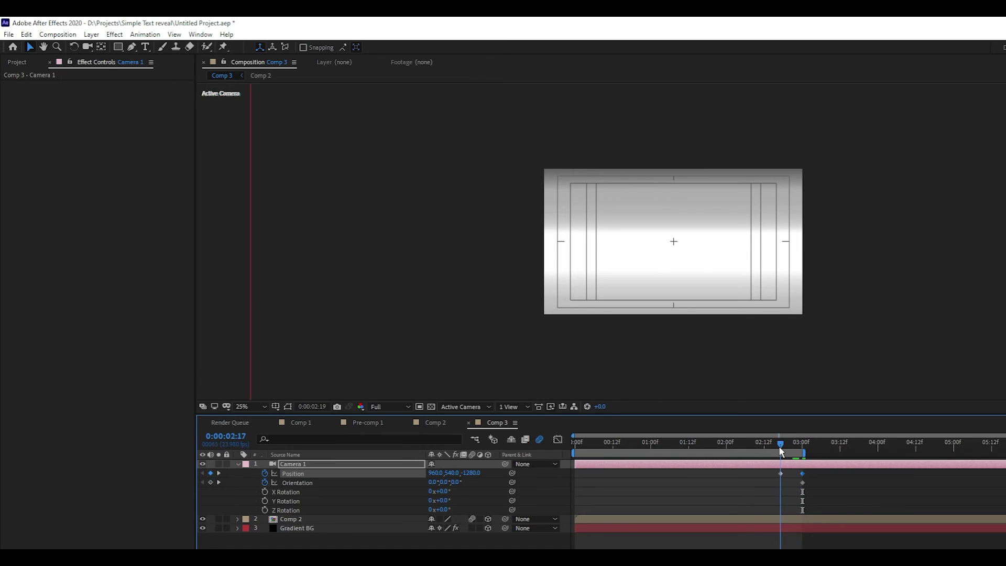
click(210, 482)
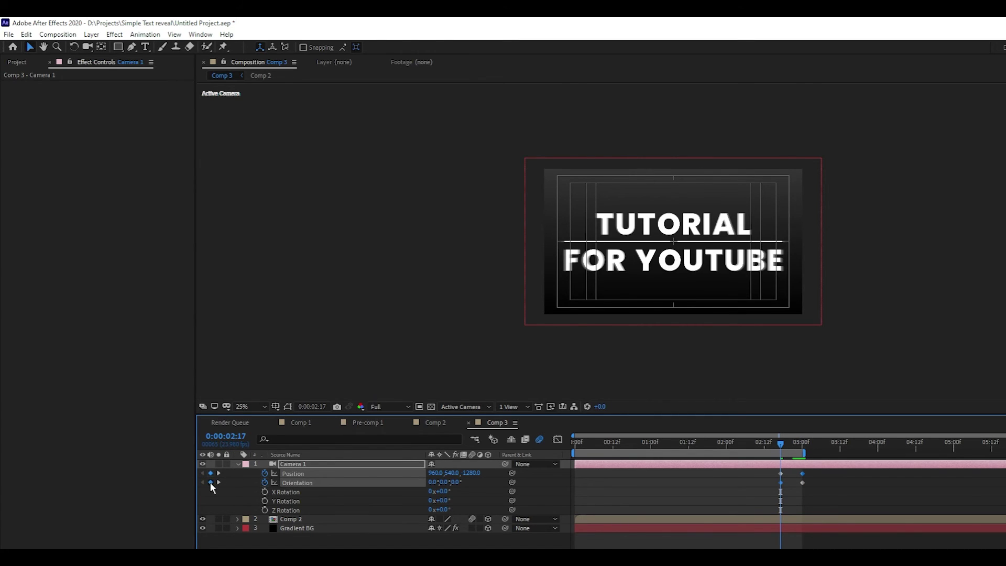
Step: Delete Camera 1's Orientation keyframe at 0:00:03:00 and set its Z orientation to 19° at 0:00:02:21
mouse_move(781, 445)
mouse_down()
mouse_move(802, 447)
mouse_move(793, 454)
mouse_up()
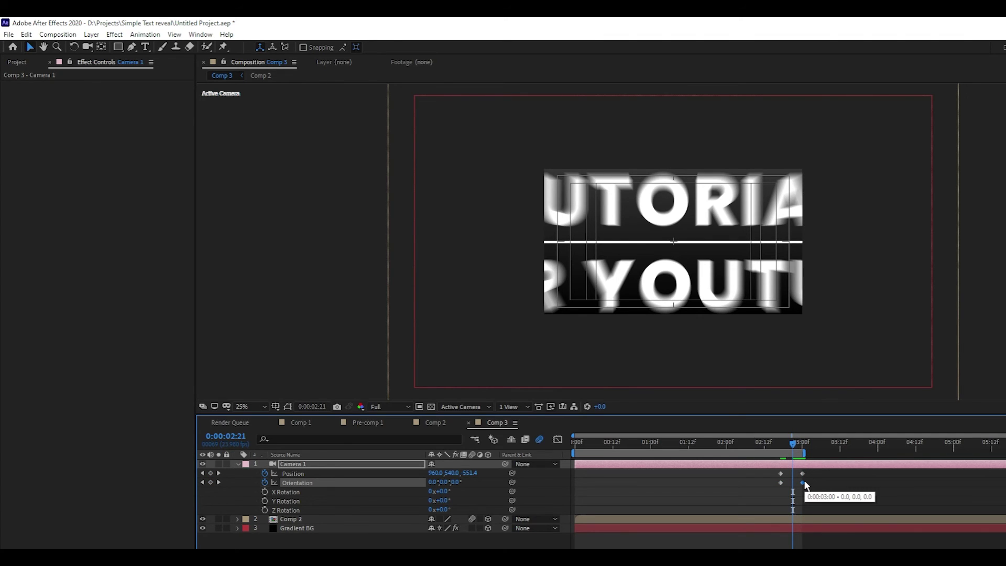
key(Delete)
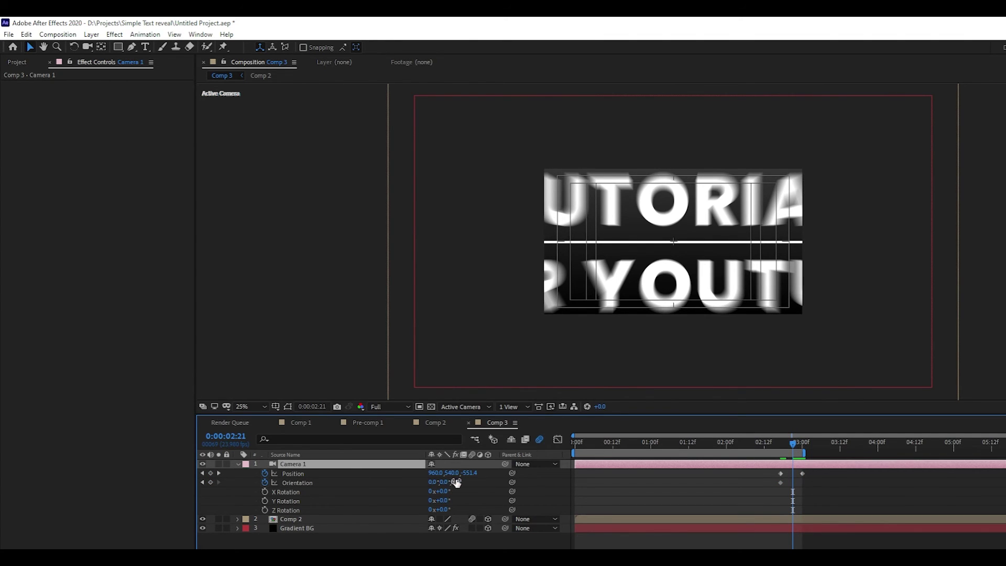
drag(456, 482, 462, 477)
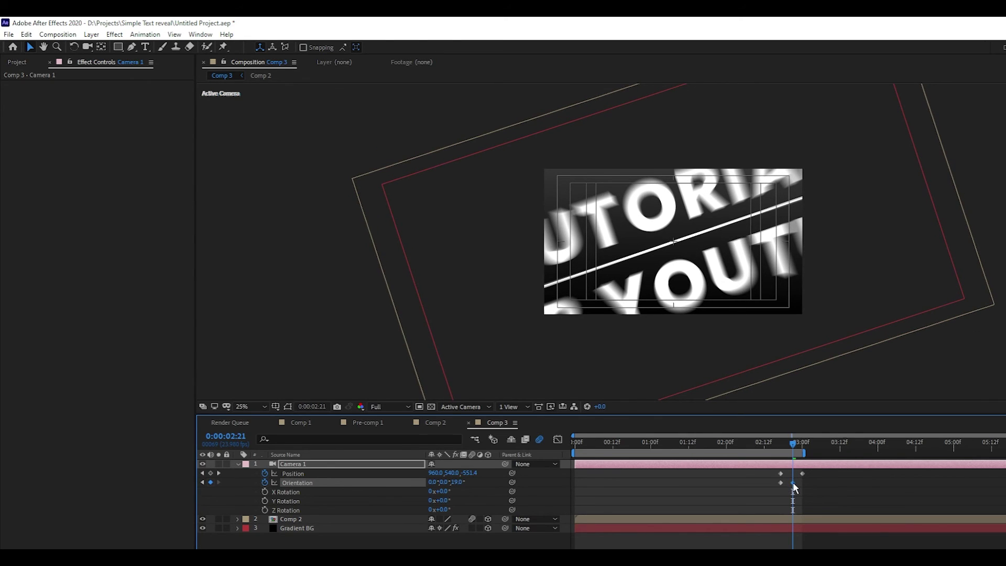
Step: Move the 19° Orientation keyframe to 0:00:03:00, apply Easy Ease to all Position and Orientation keyframes, and preview the animation
mouse_move(795, 482)
mouse_down()
mouse_move(806, 486)
mouse_move(772, 472)
mouse_move(777, 482)
mouse_up()
key(F9)
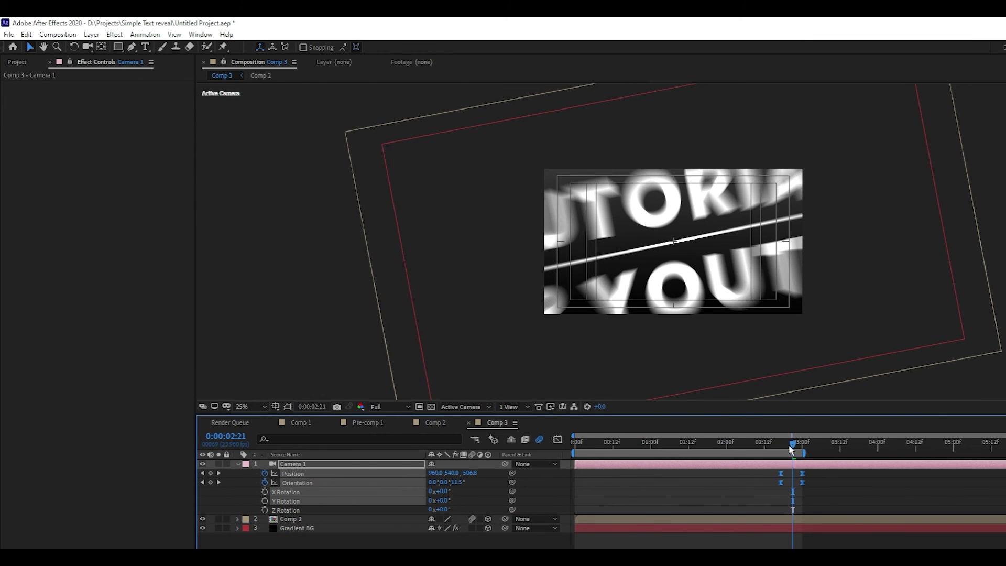
drag(792, 442, 784, 445)
key(space)
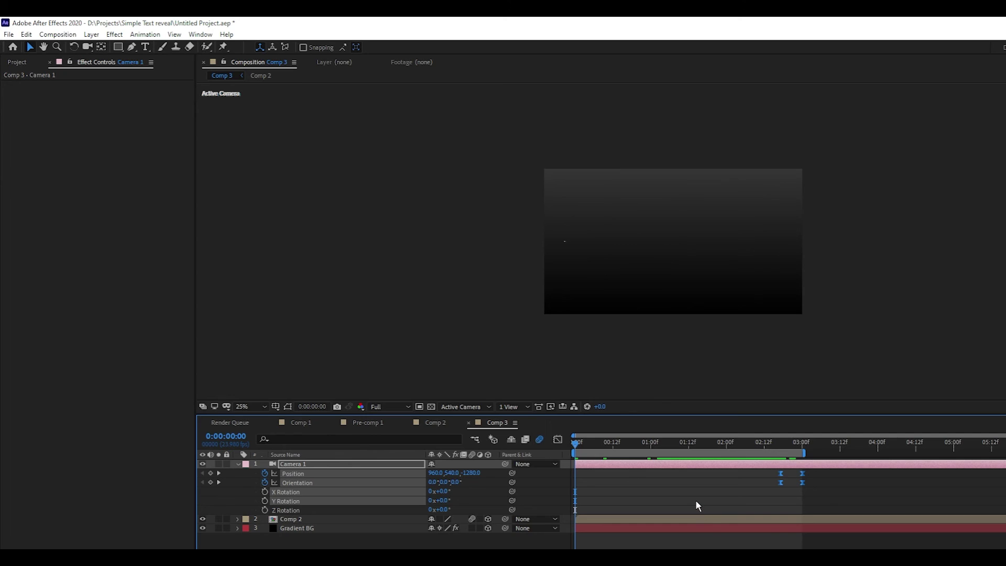